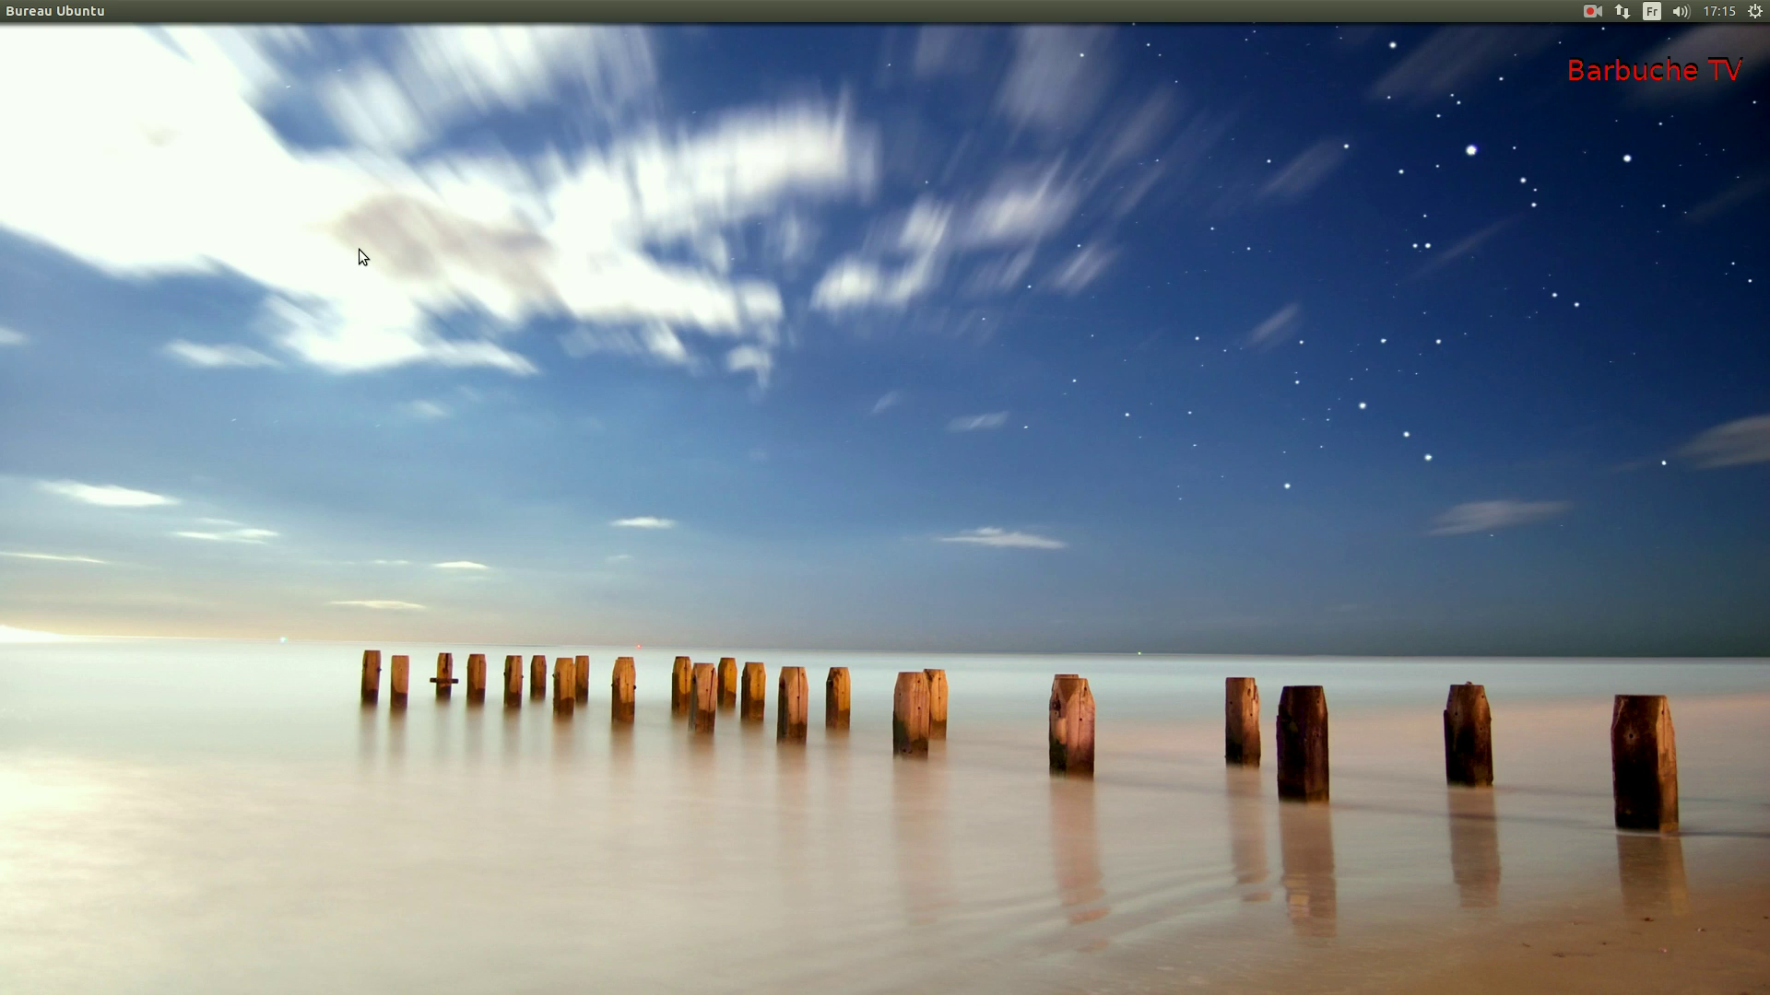
# Open the Dash's applications view, browse the installed applications, and close it.
pyautogui.moveTo(7, 360)
pyautogui.moveTo(4, 42)
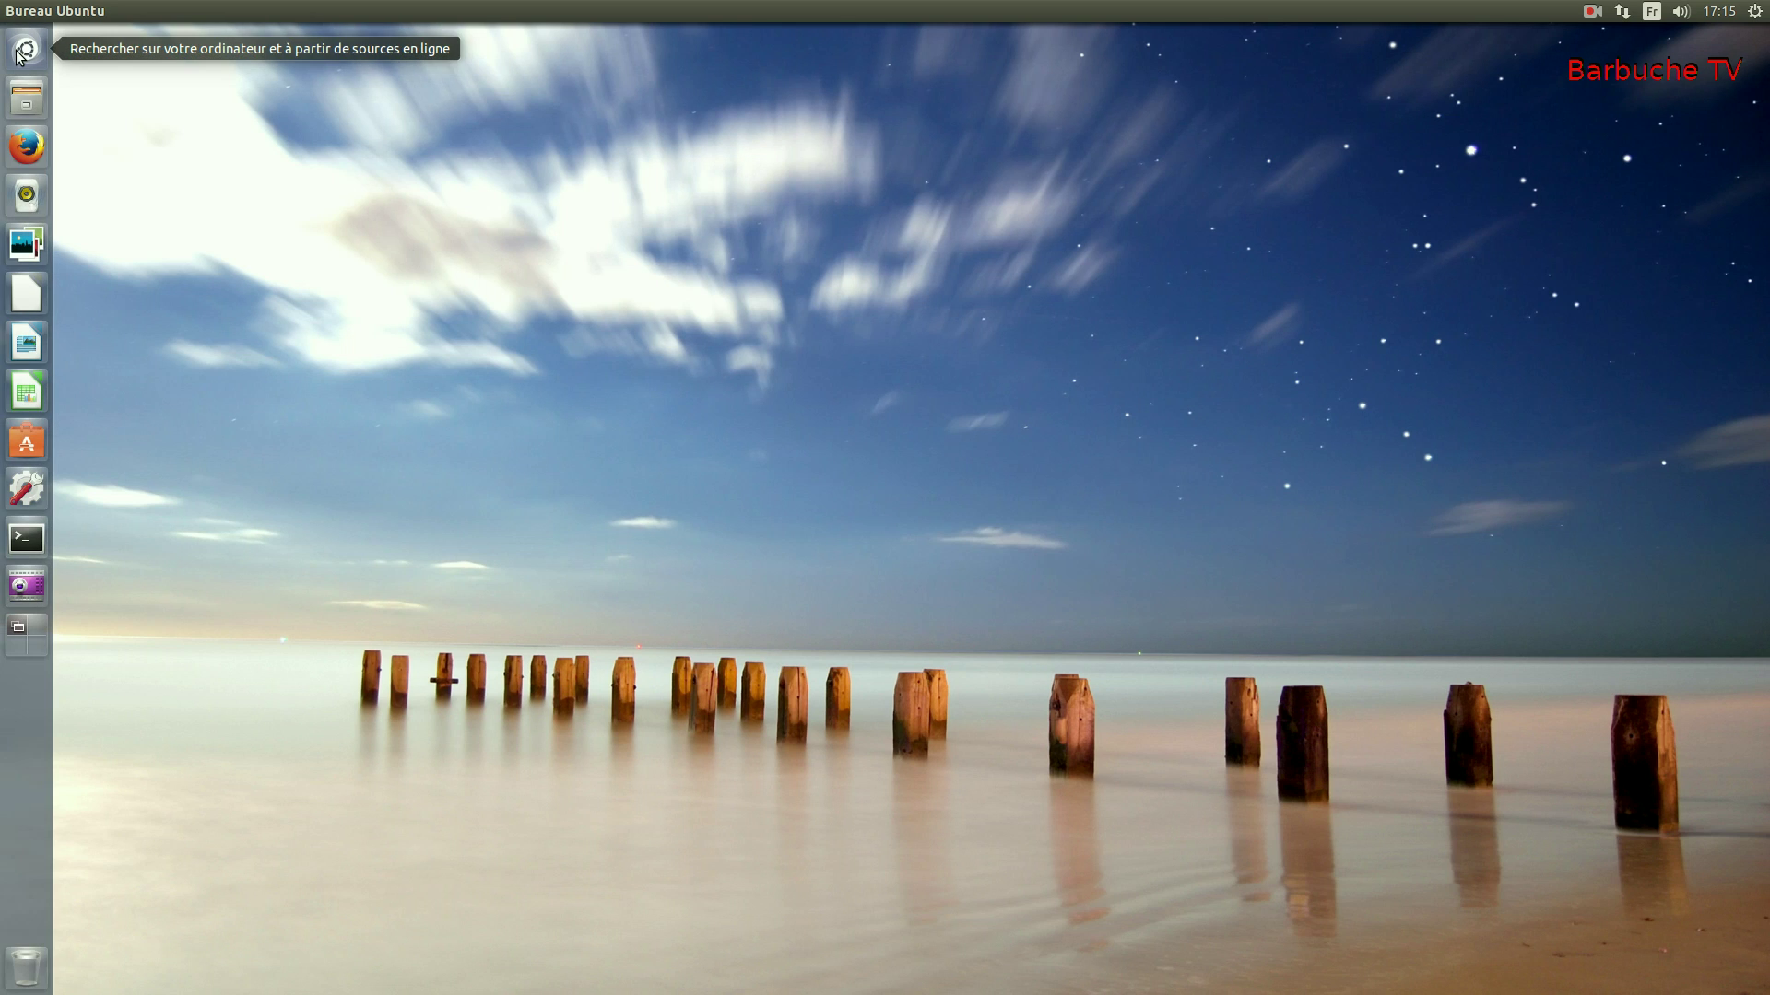
pyautogui.rightClick(18, 53)
pyautogui.click(107, 74)
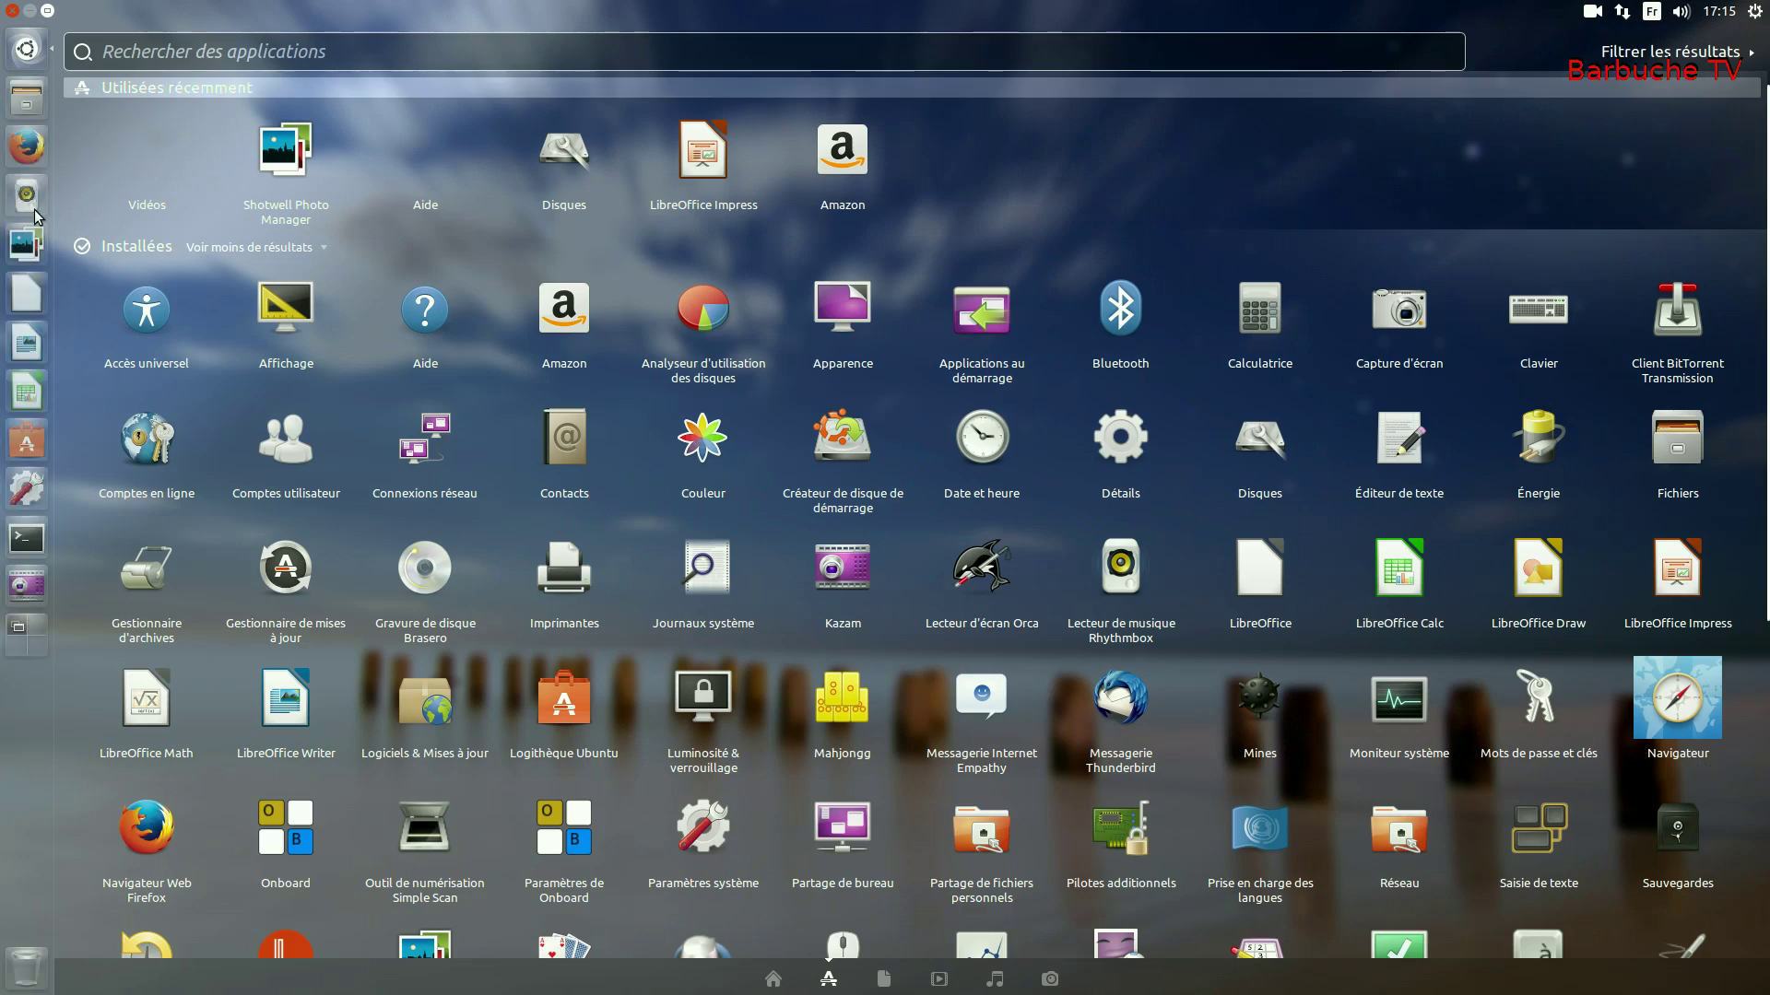
pyautogui.scroll(-3, 735, 572)
pyautogui.scroll(3, 634, 509)
pyautogui.scroll(-3, 1003, 451)
pyautogui.scroll(-2, 1033, 442)
pyautogui.scroll(4, 1084, 450)
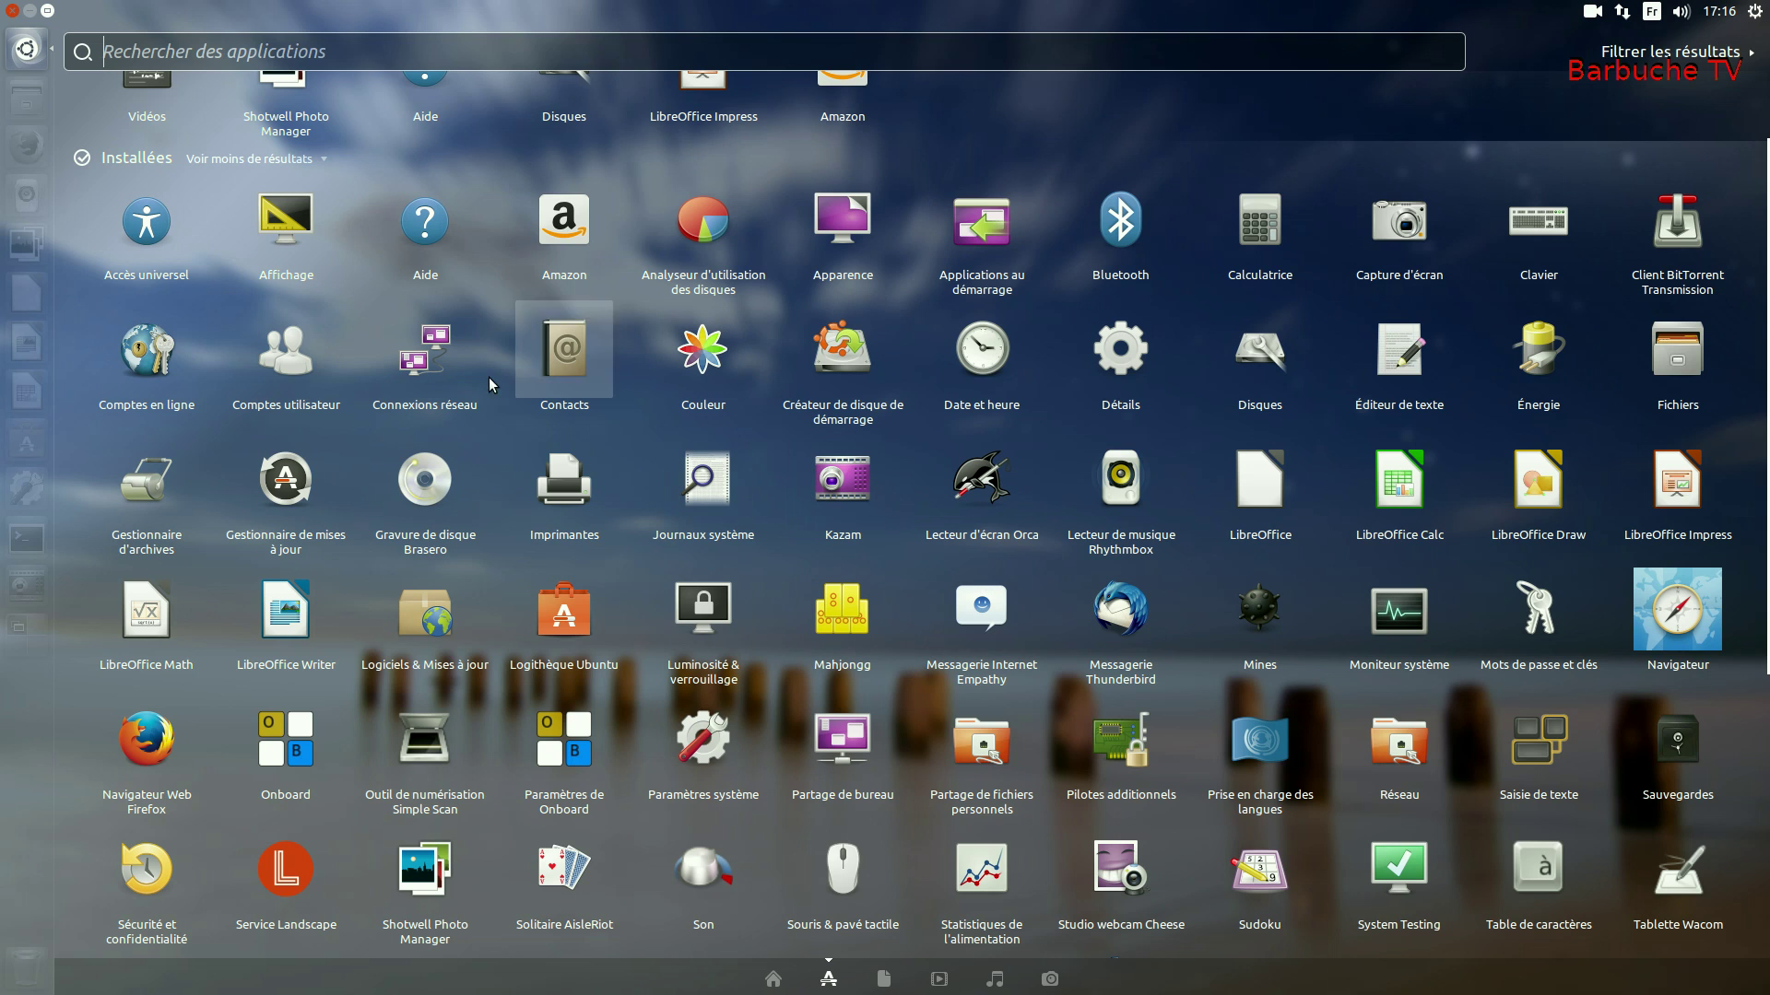
pyautogui.click(21, 39)
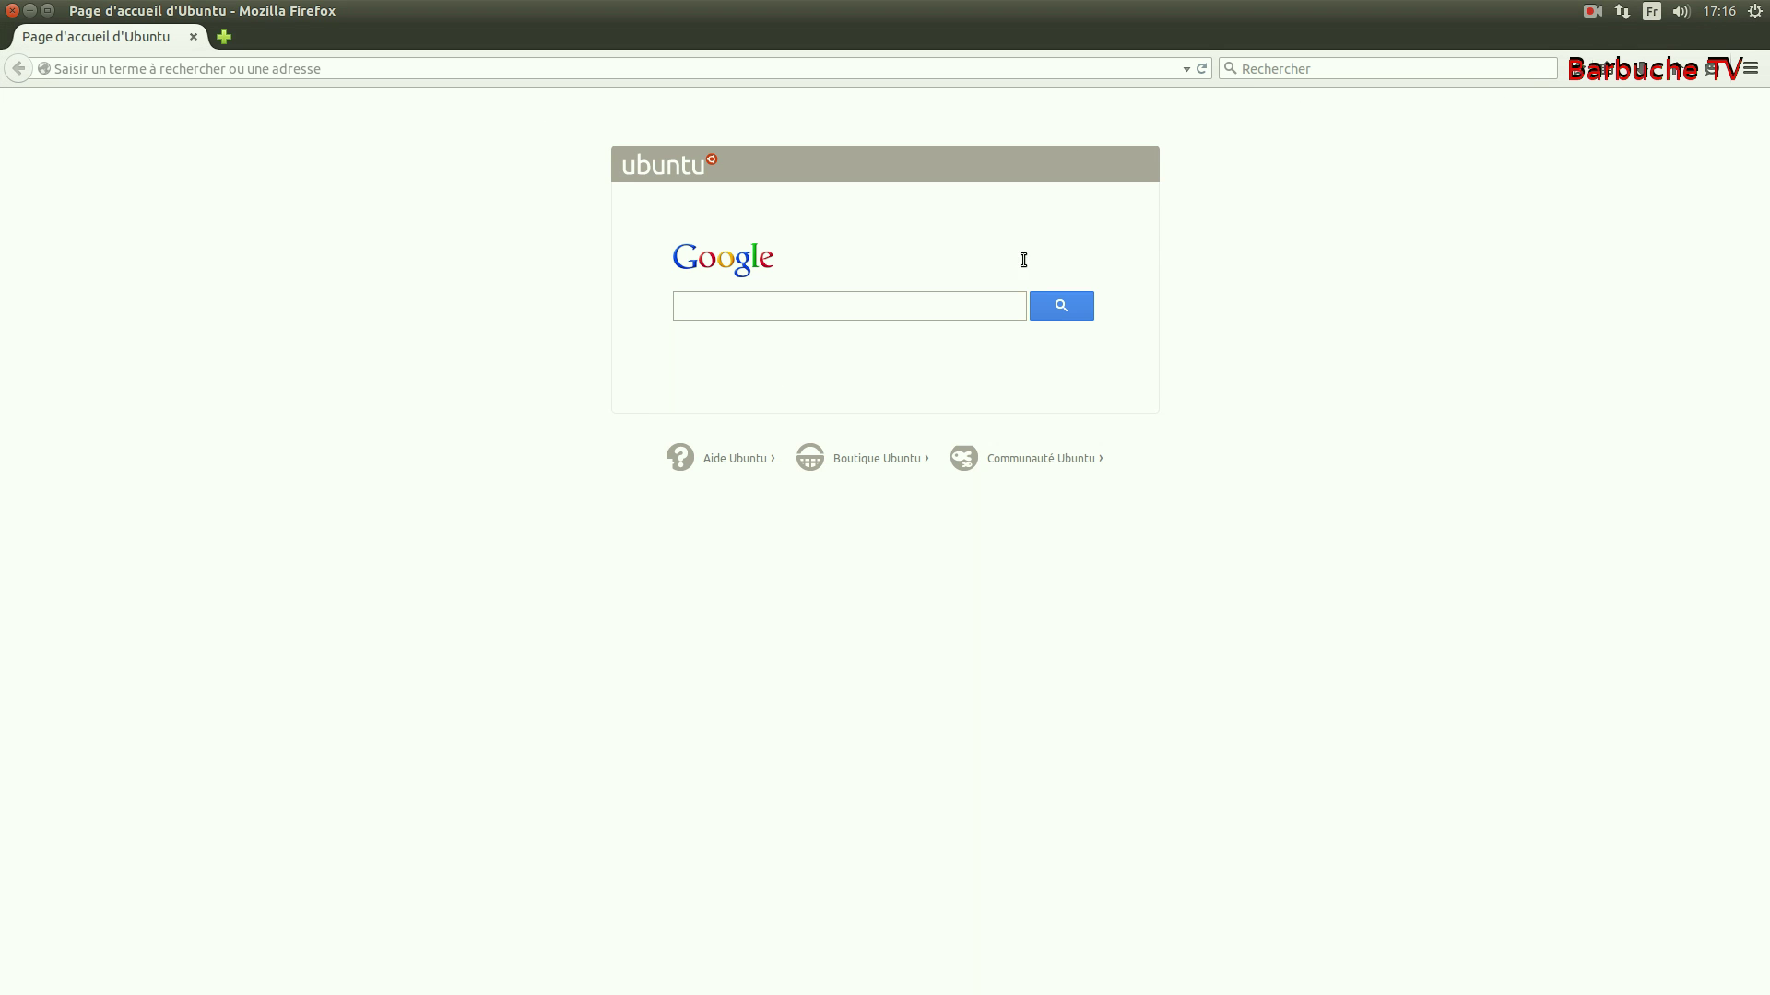
# Check the Firefox version in its About window, and close both that window and the browser.
pyautogui.click(1750, 68)
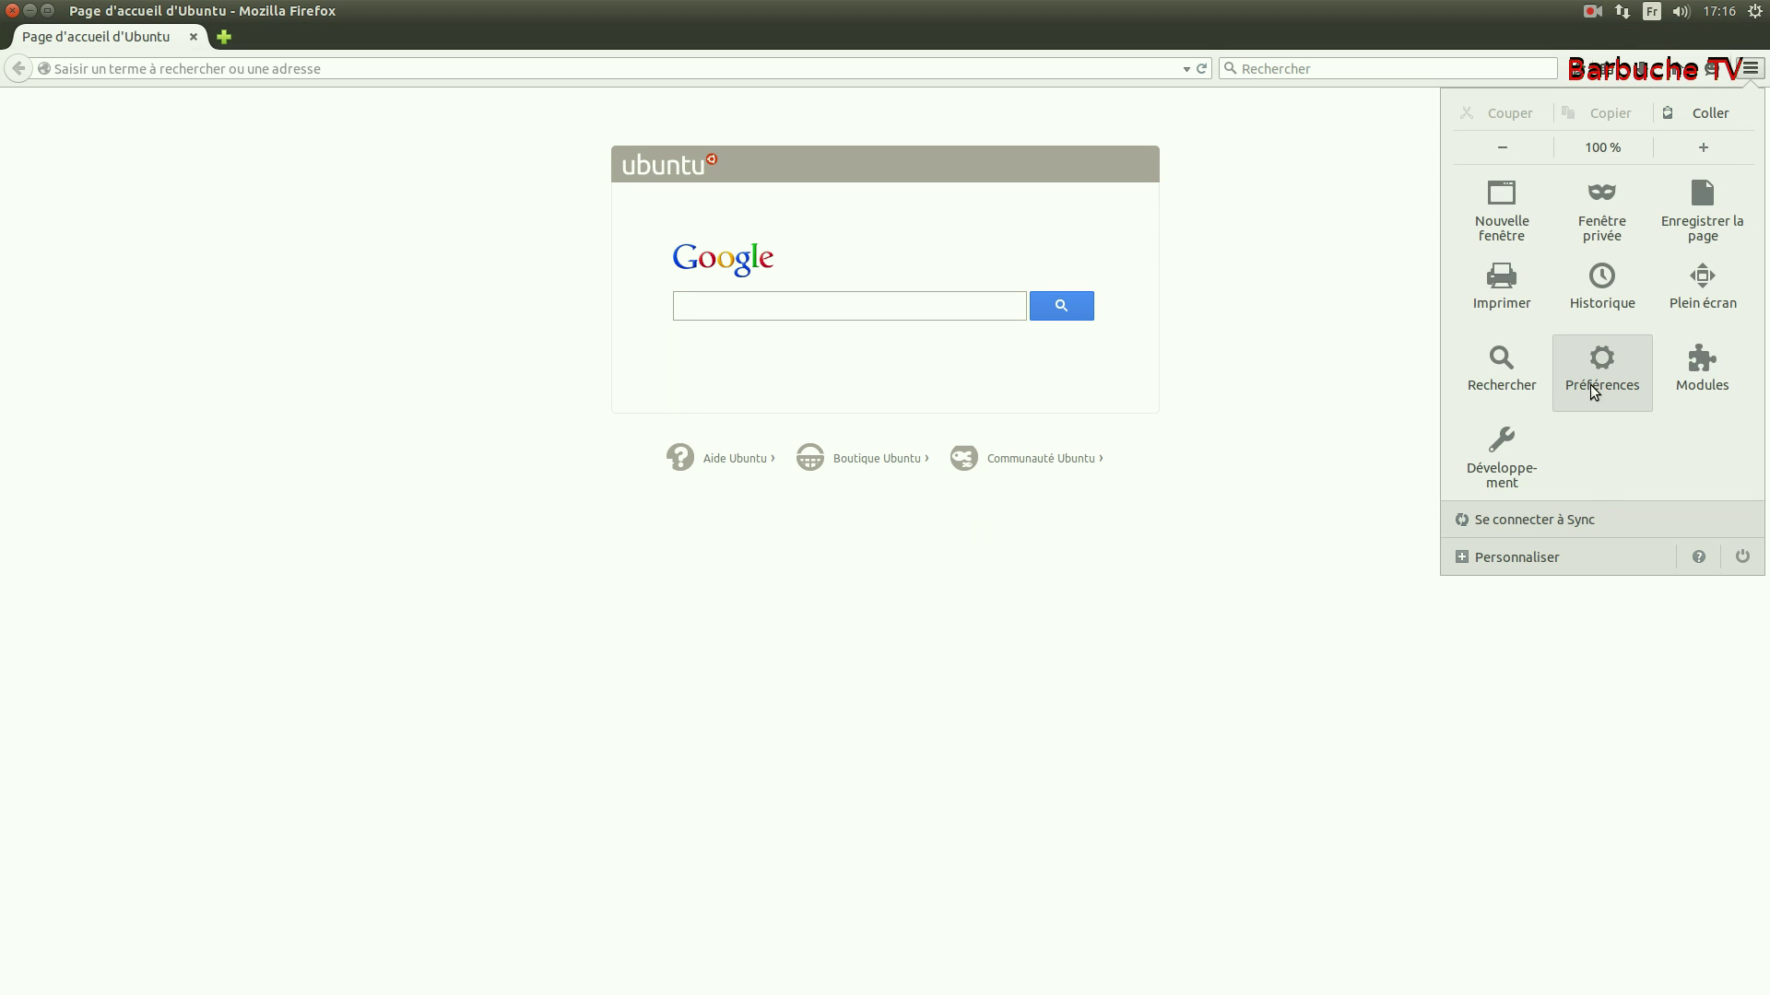
pyautogui.click(1699, 557)
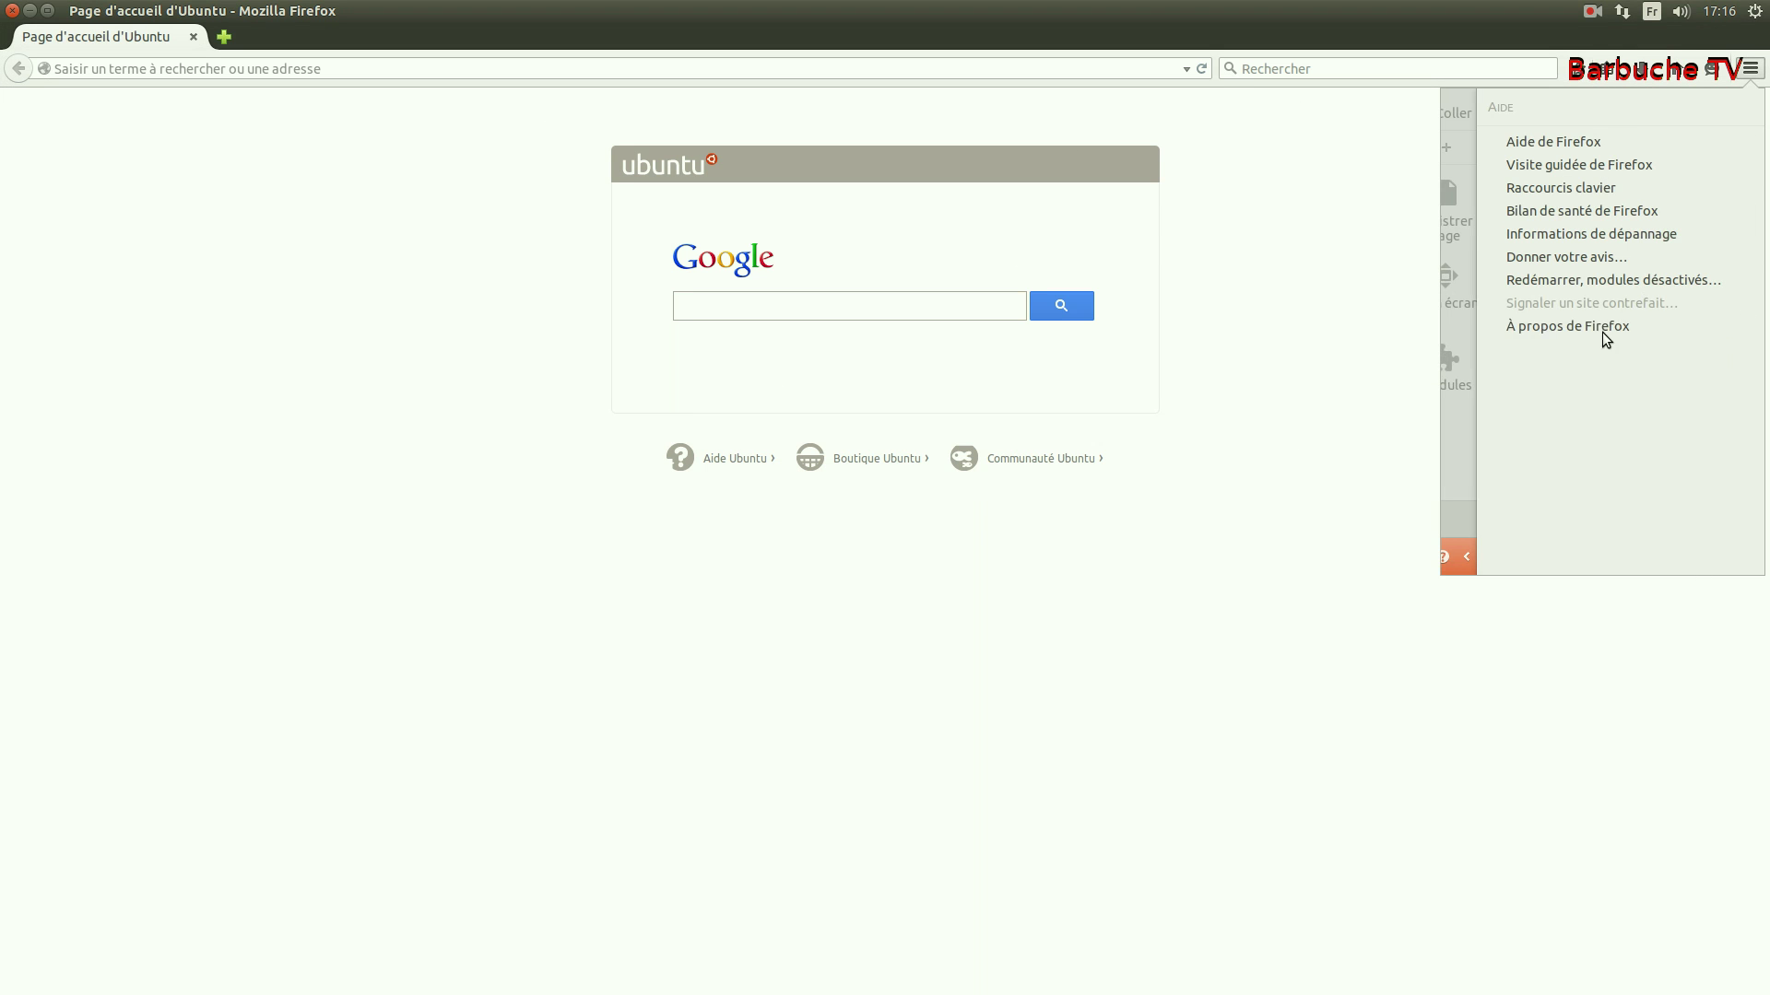
pyautogui.click(1602, 331)
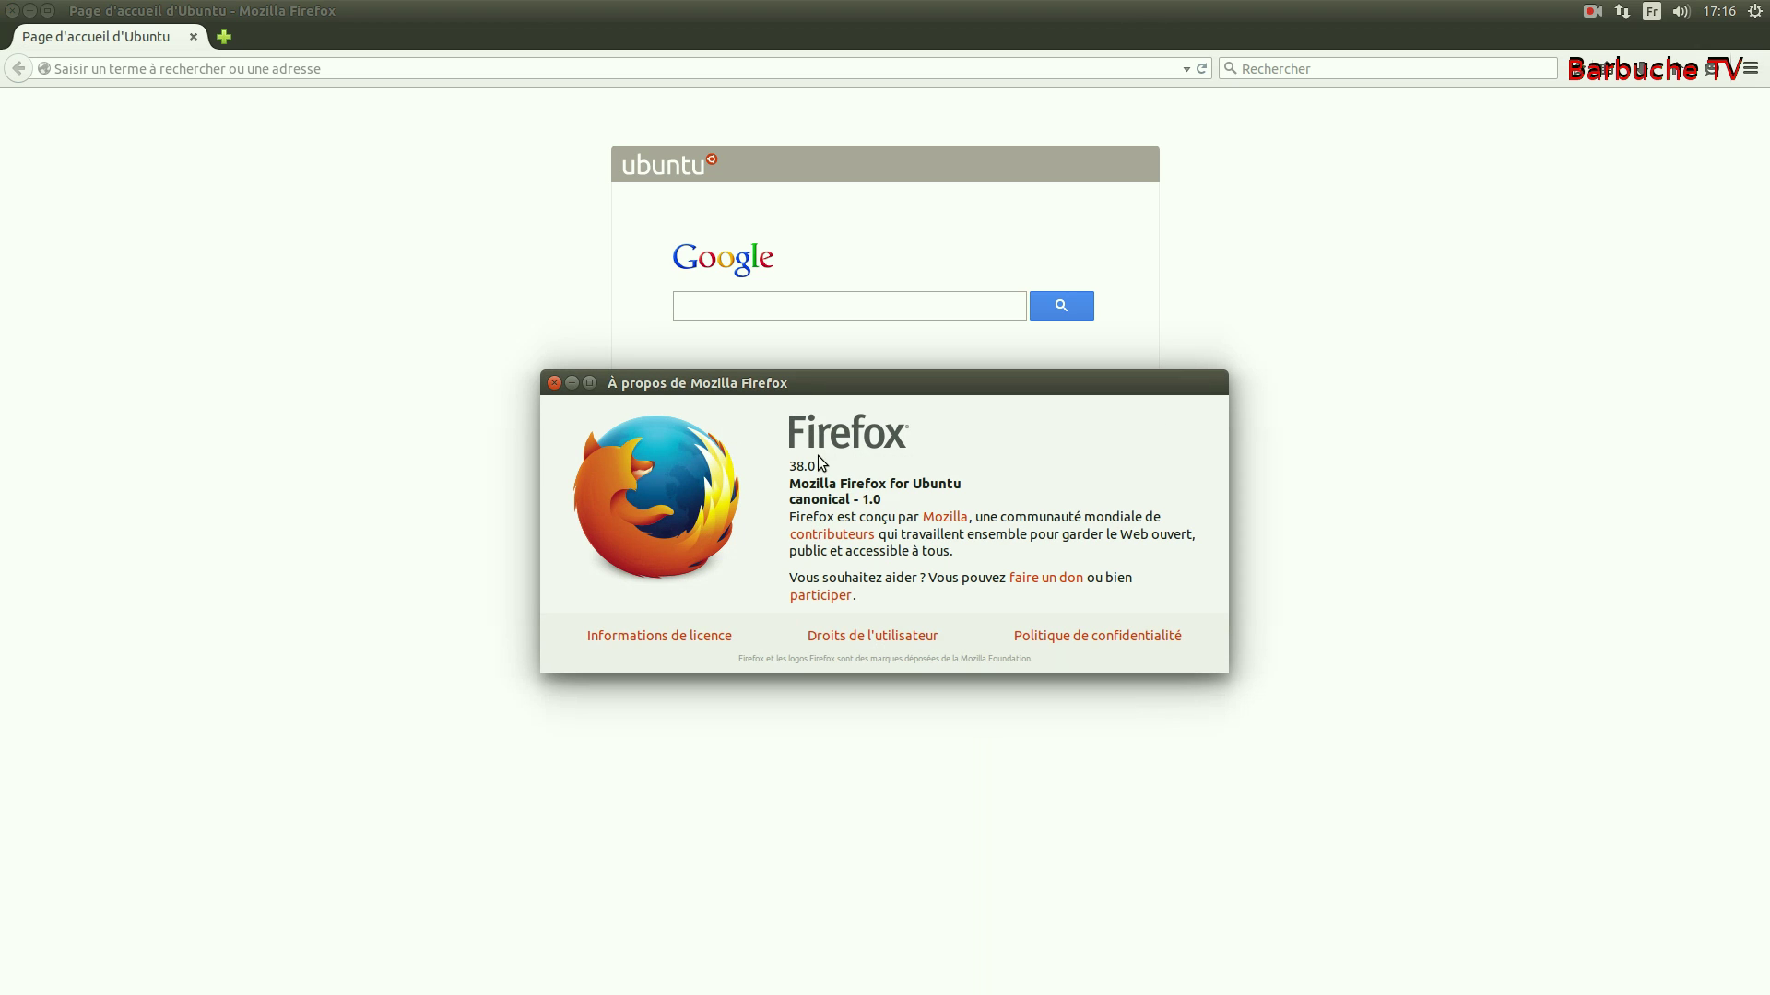
pyautogui.click(552, 382)
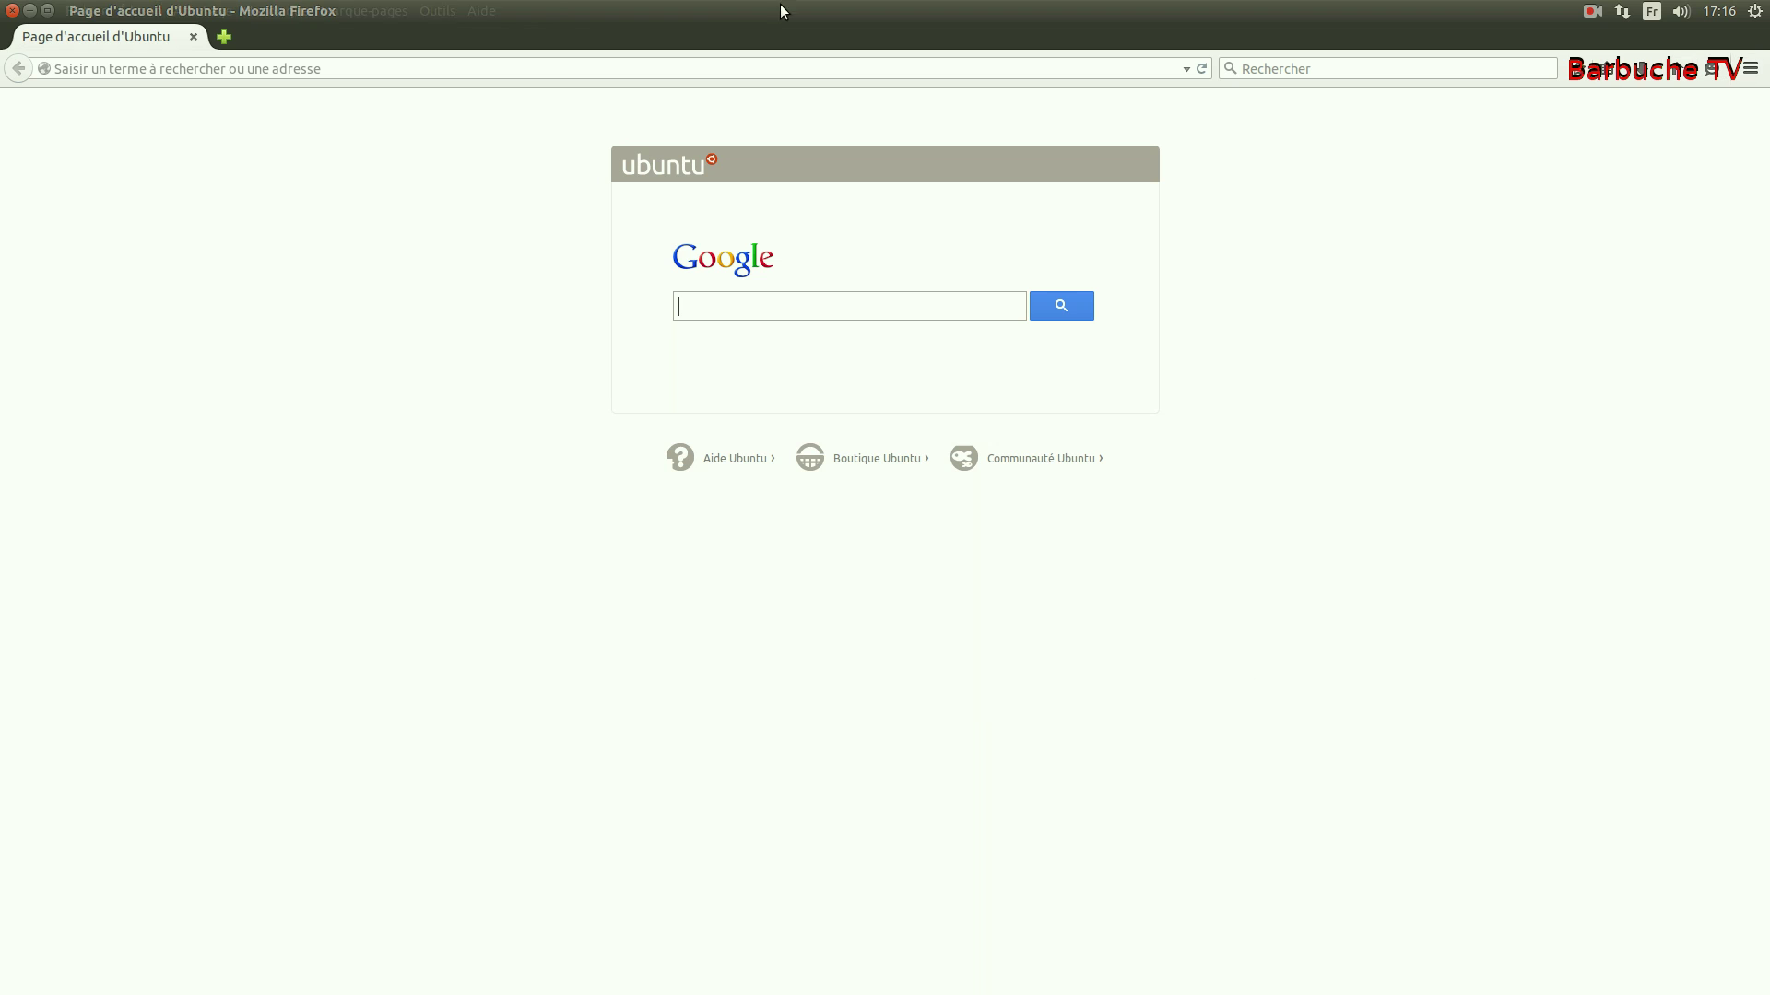
pyautogui.click(12, 11)
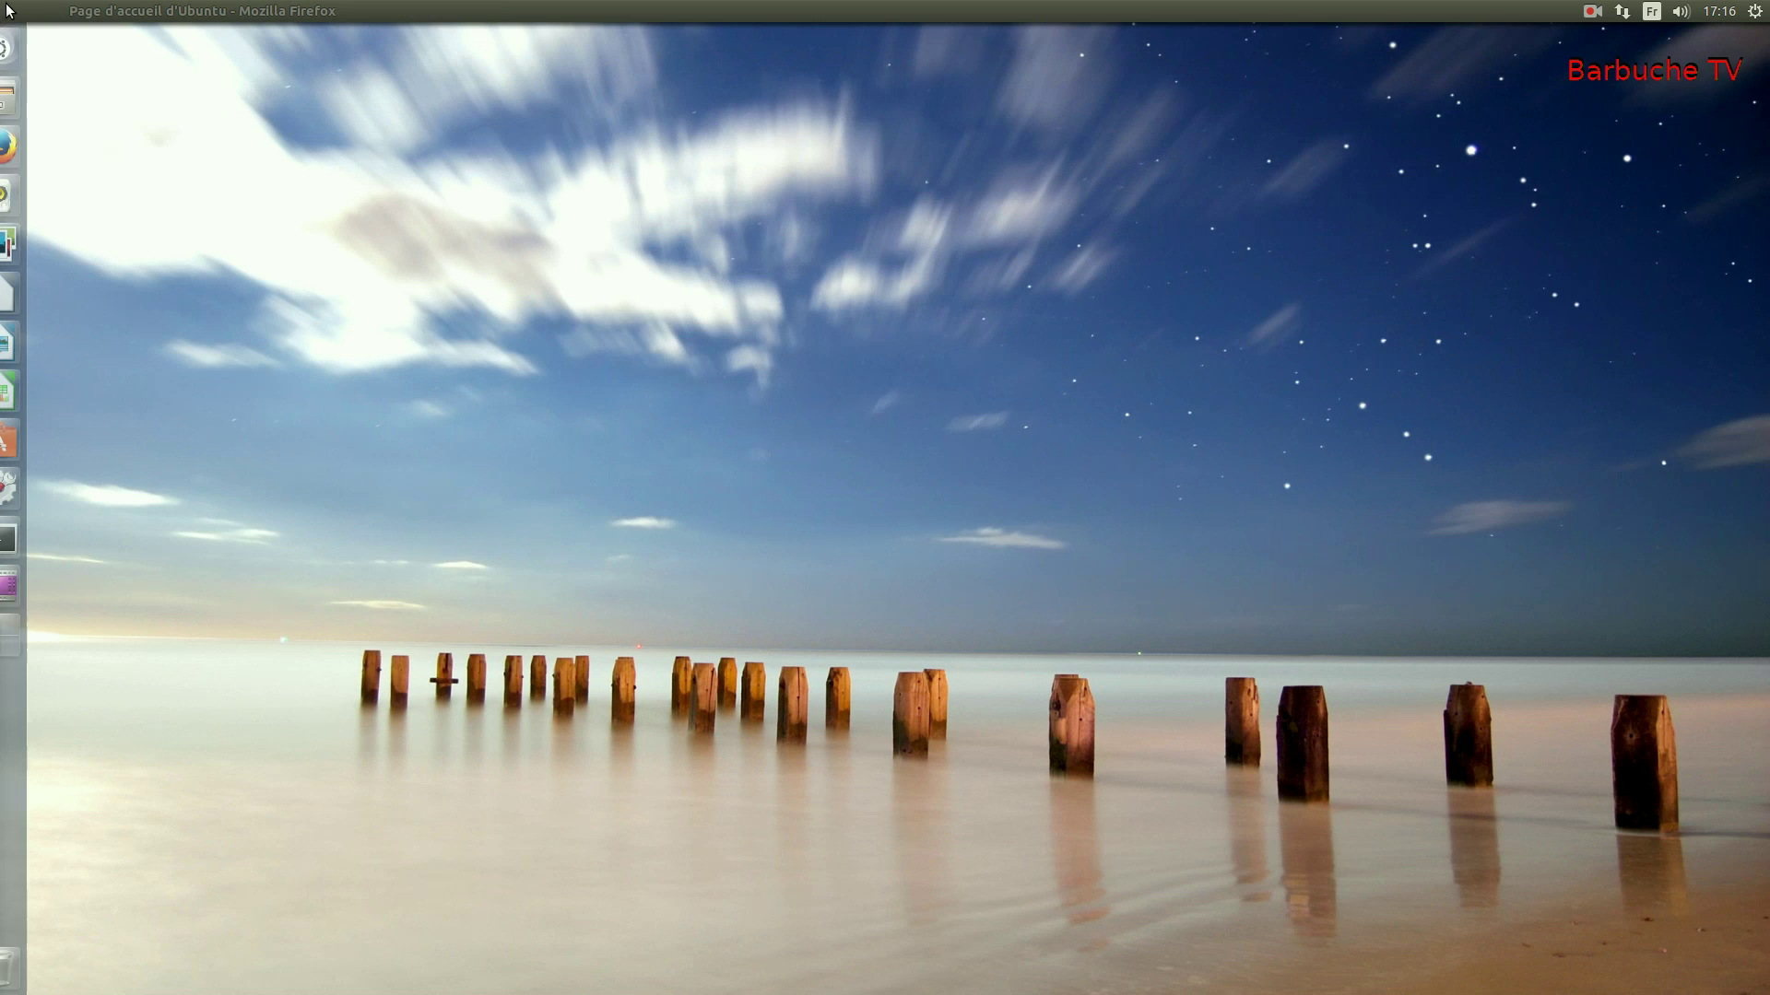
# Open Rhythmbox, look through the song list of the music library, and close the player.
pyautogui.moveTo(4, 481)
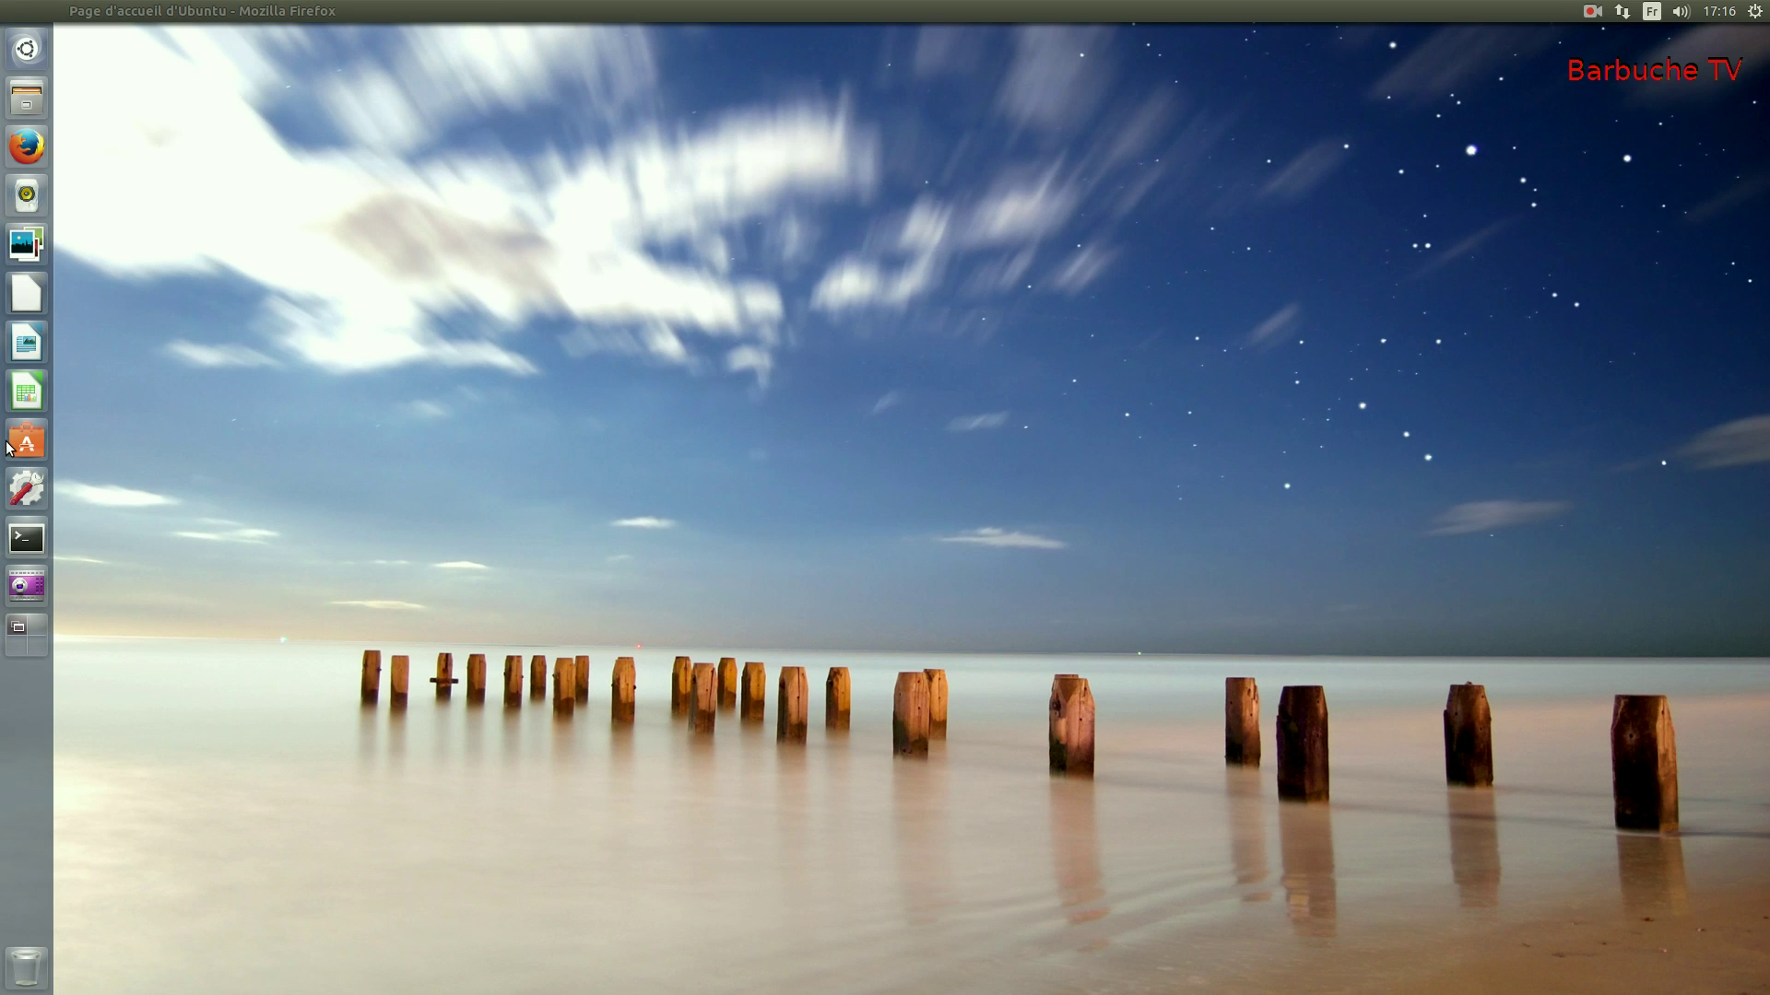
pyautogui.click(30, 201)
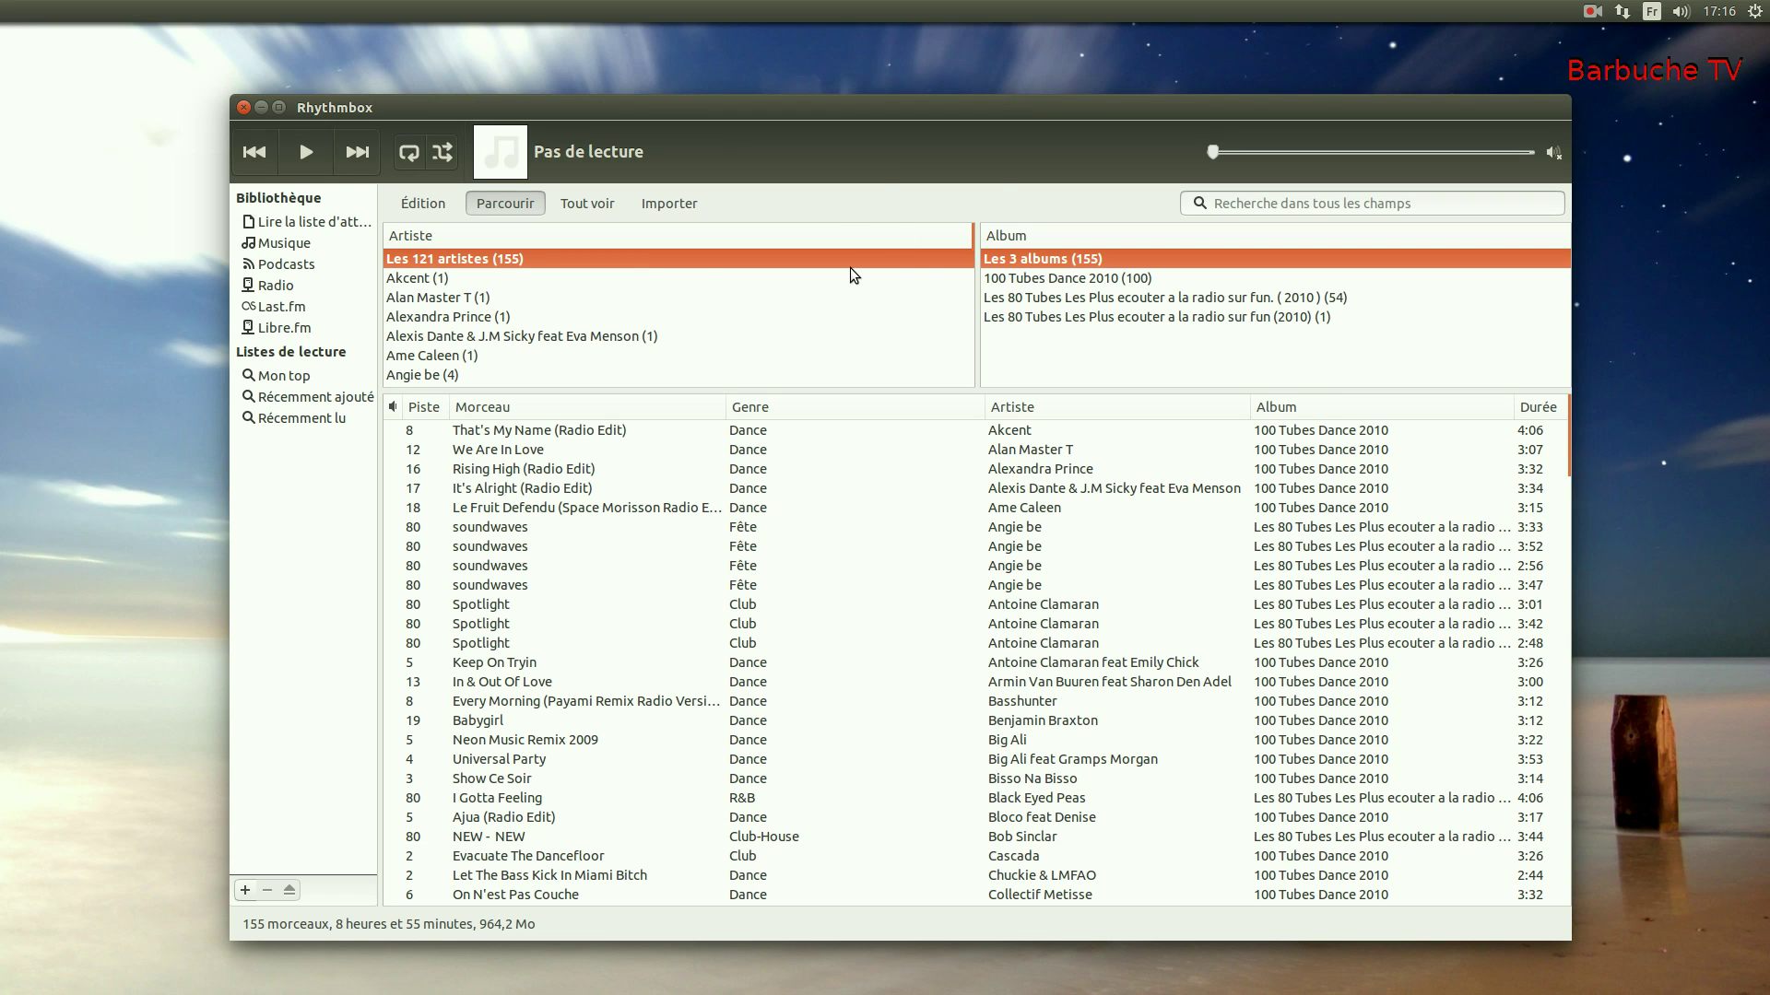
pyautogui.moveTo(386, 97)
pyautogui.scroll(-8, 650, 479)
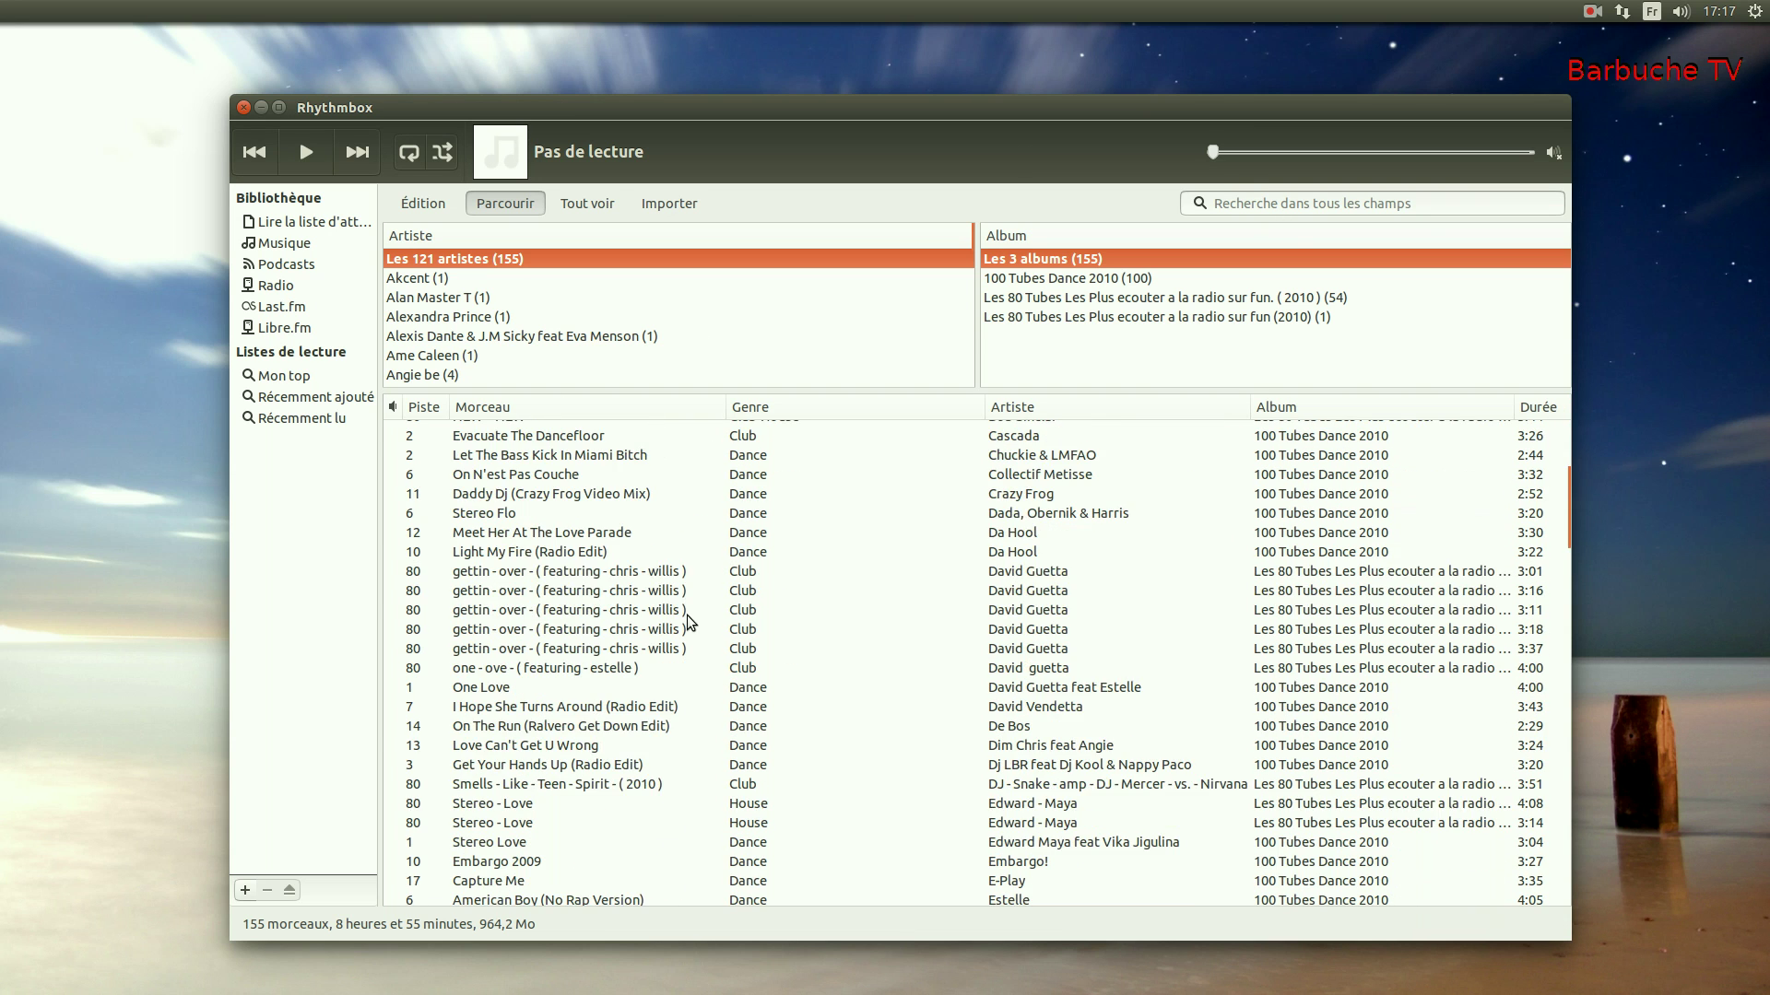
pyautogui.scroll(8, 673, 627)
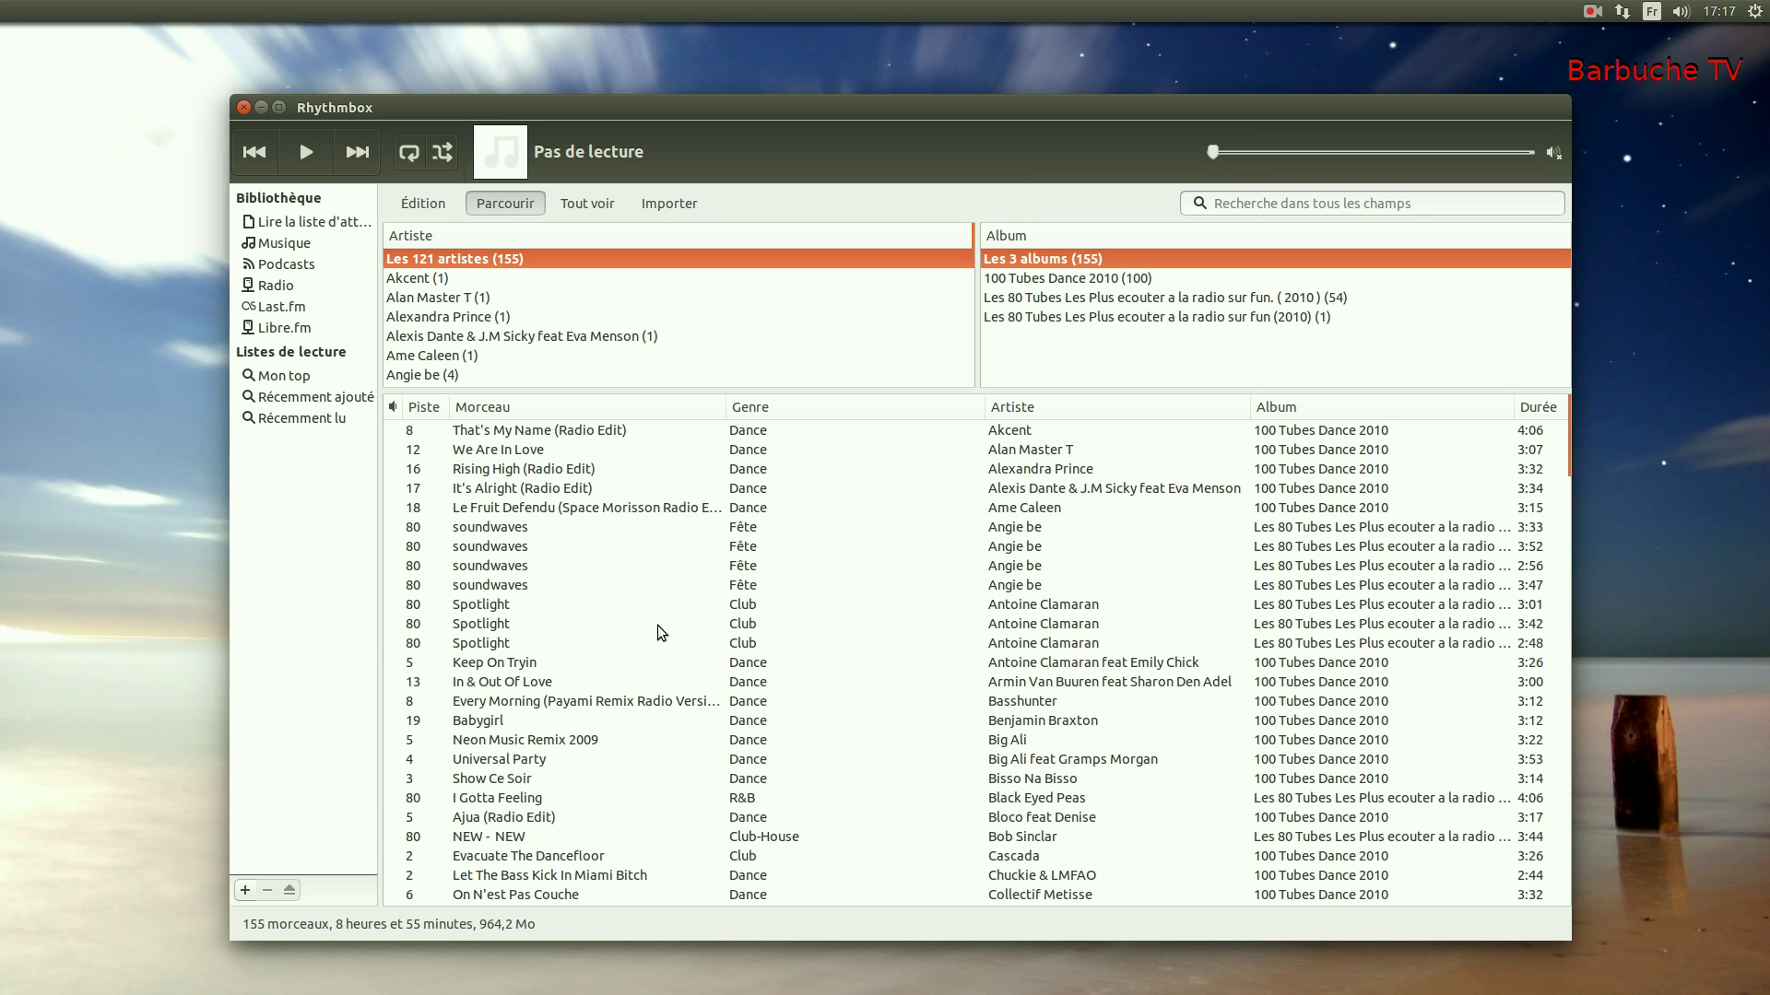
pyautogui.click(243, 107)
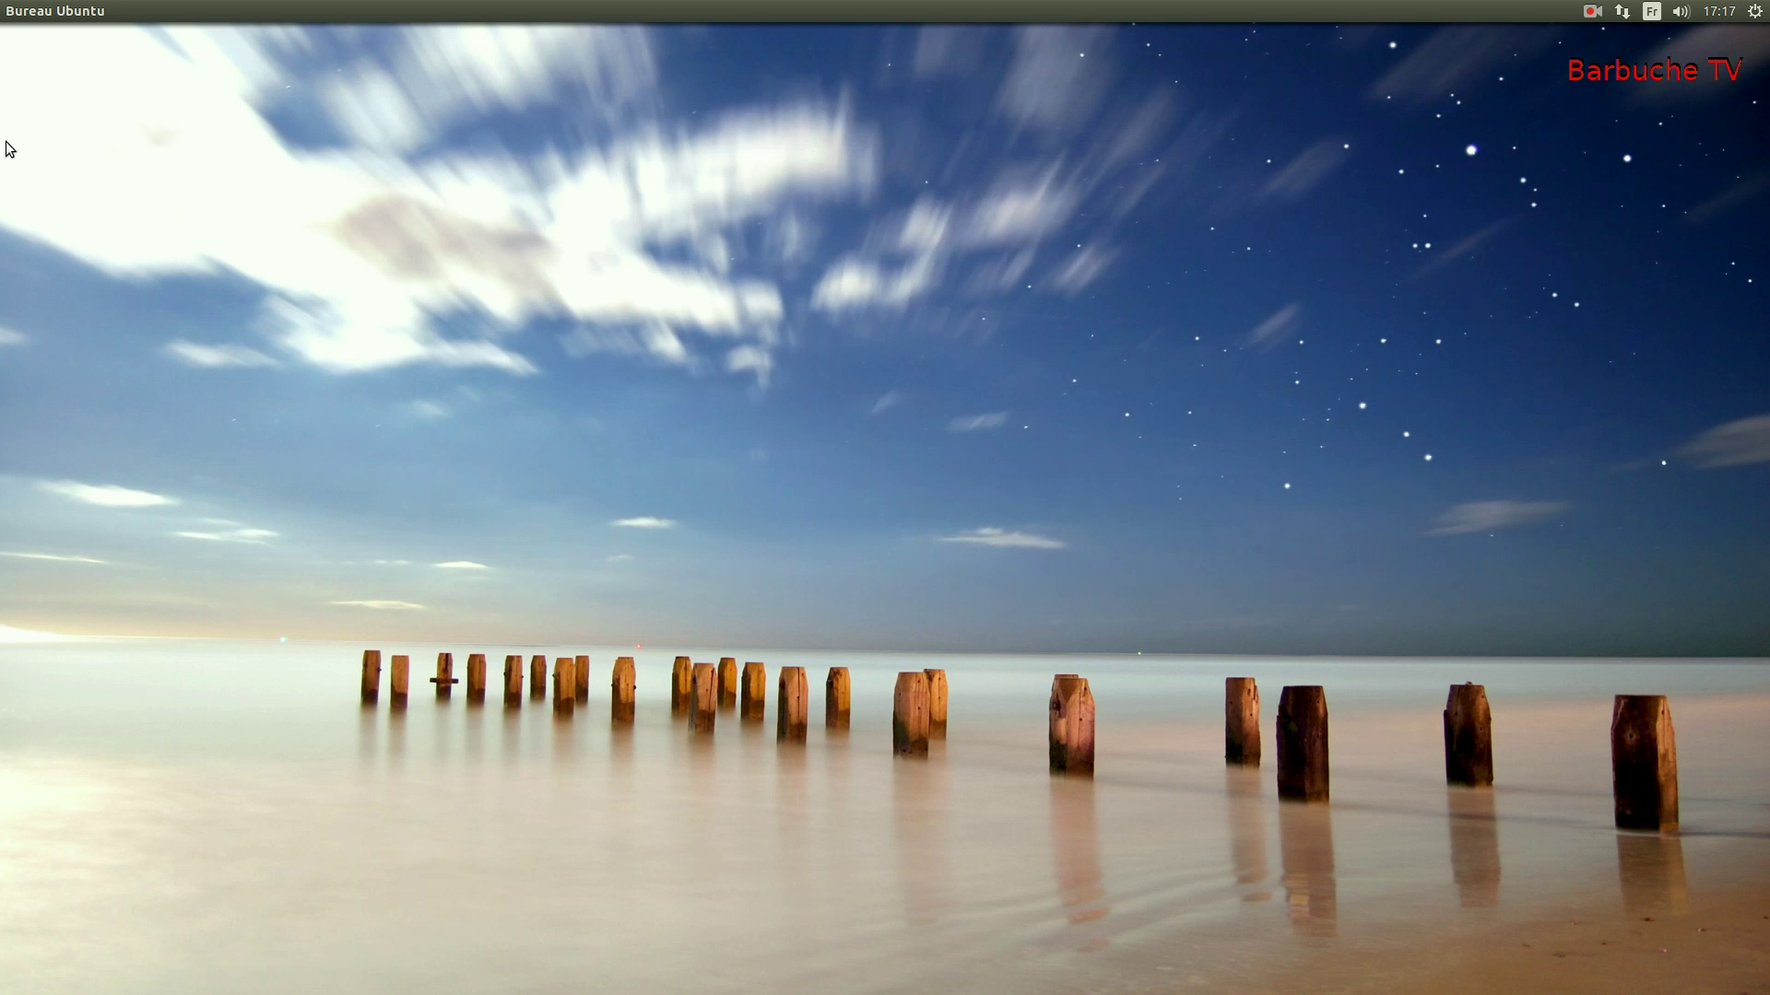
# Open Shotwell and look over the thumbnails in the photo library.
pyautogui.moveTo(3, 146)
pyautogui.click(27, 242)
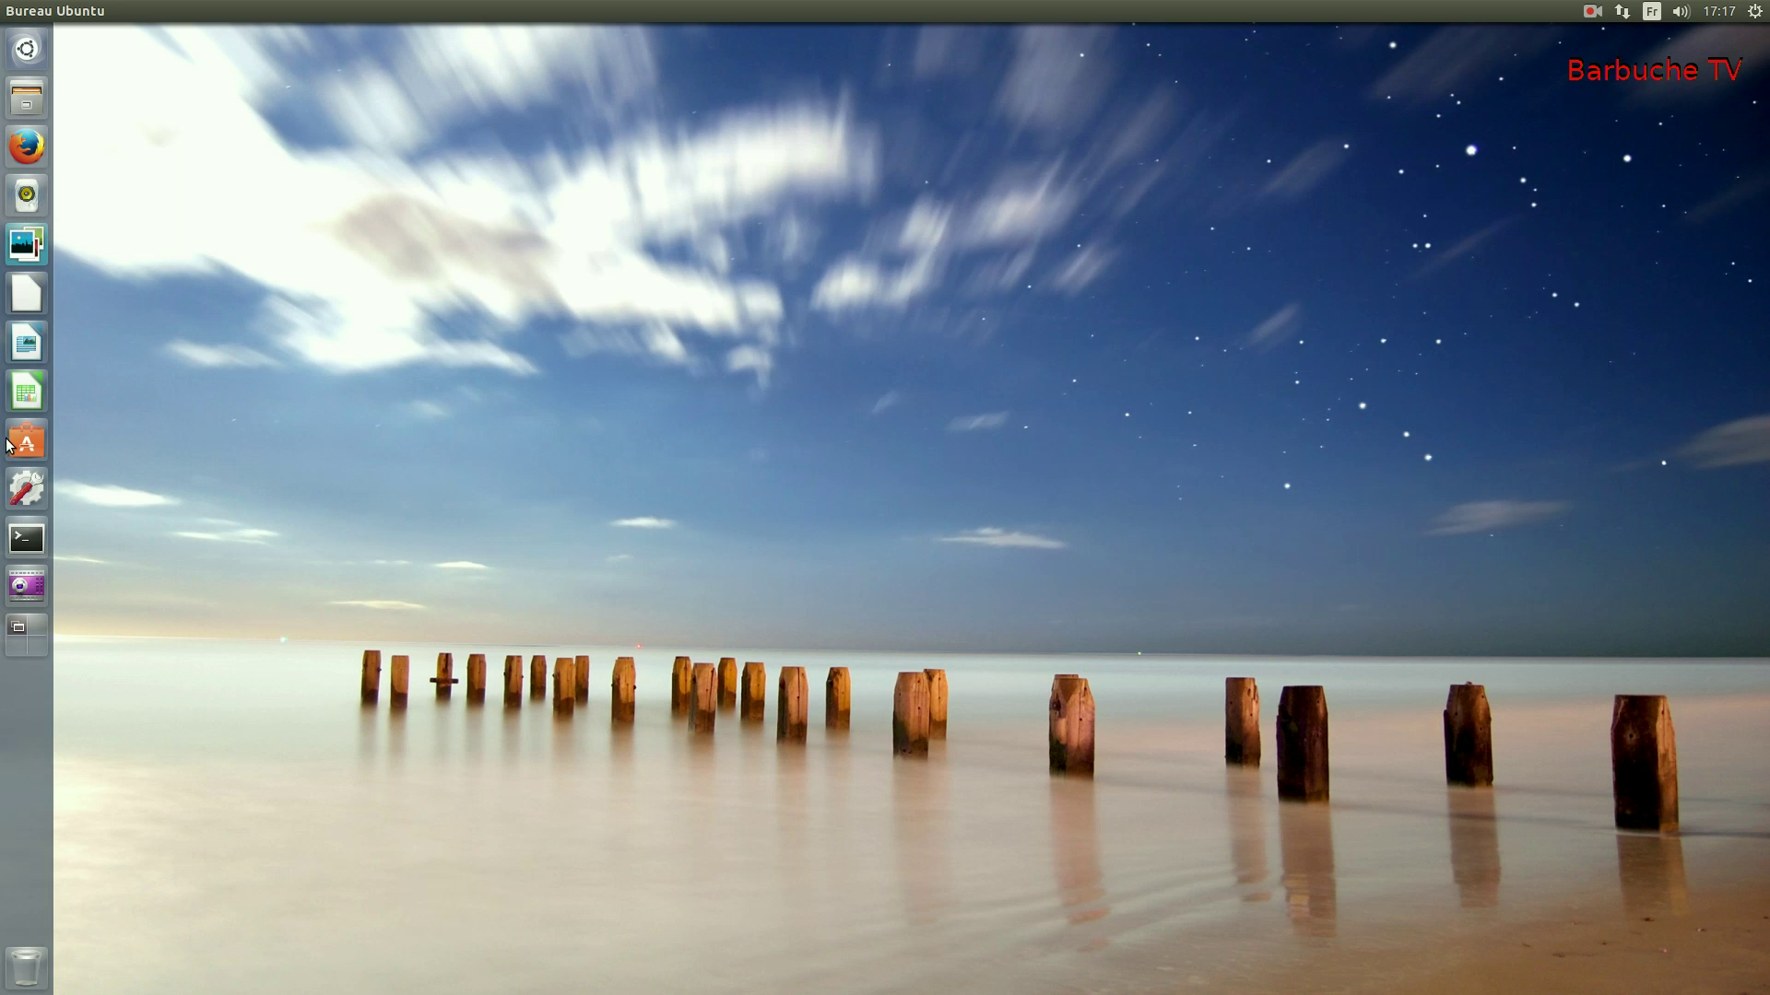
pyautogui.moveTo(618, 40); pyautogui.dragTo(727, 93)
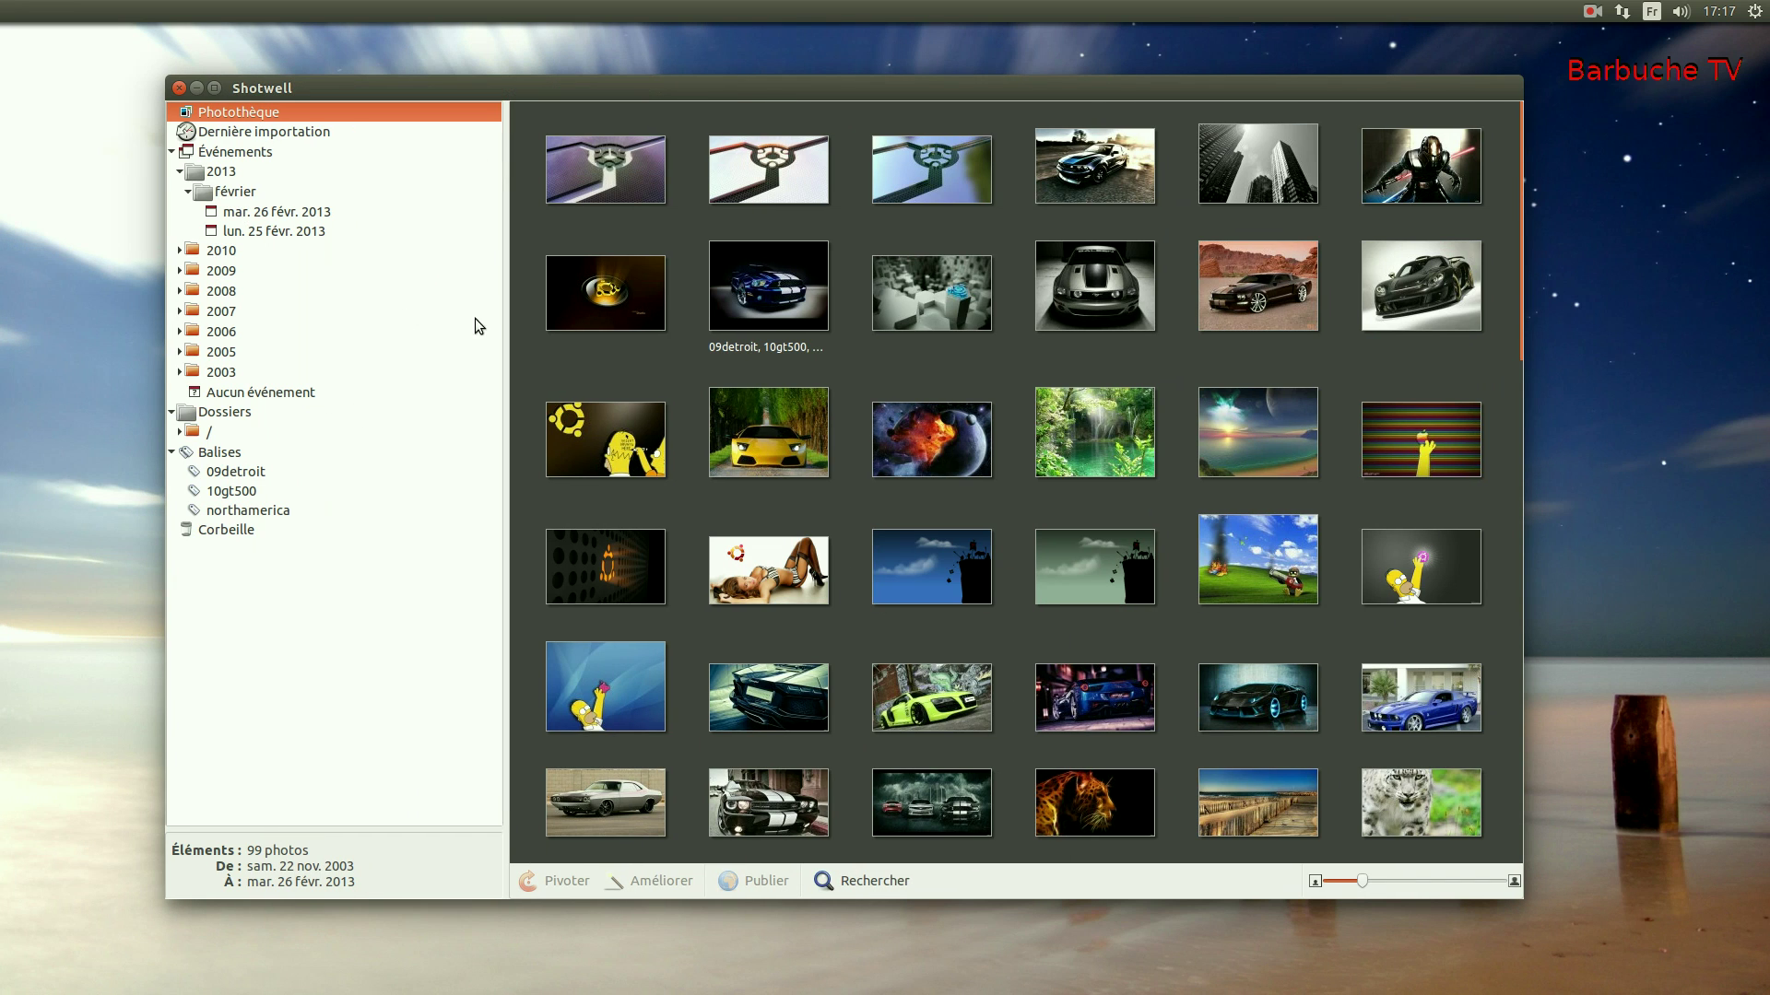
pyautogui.scroll(-2, 863, 468)
pyautogui.scroll(2, 866, 471)
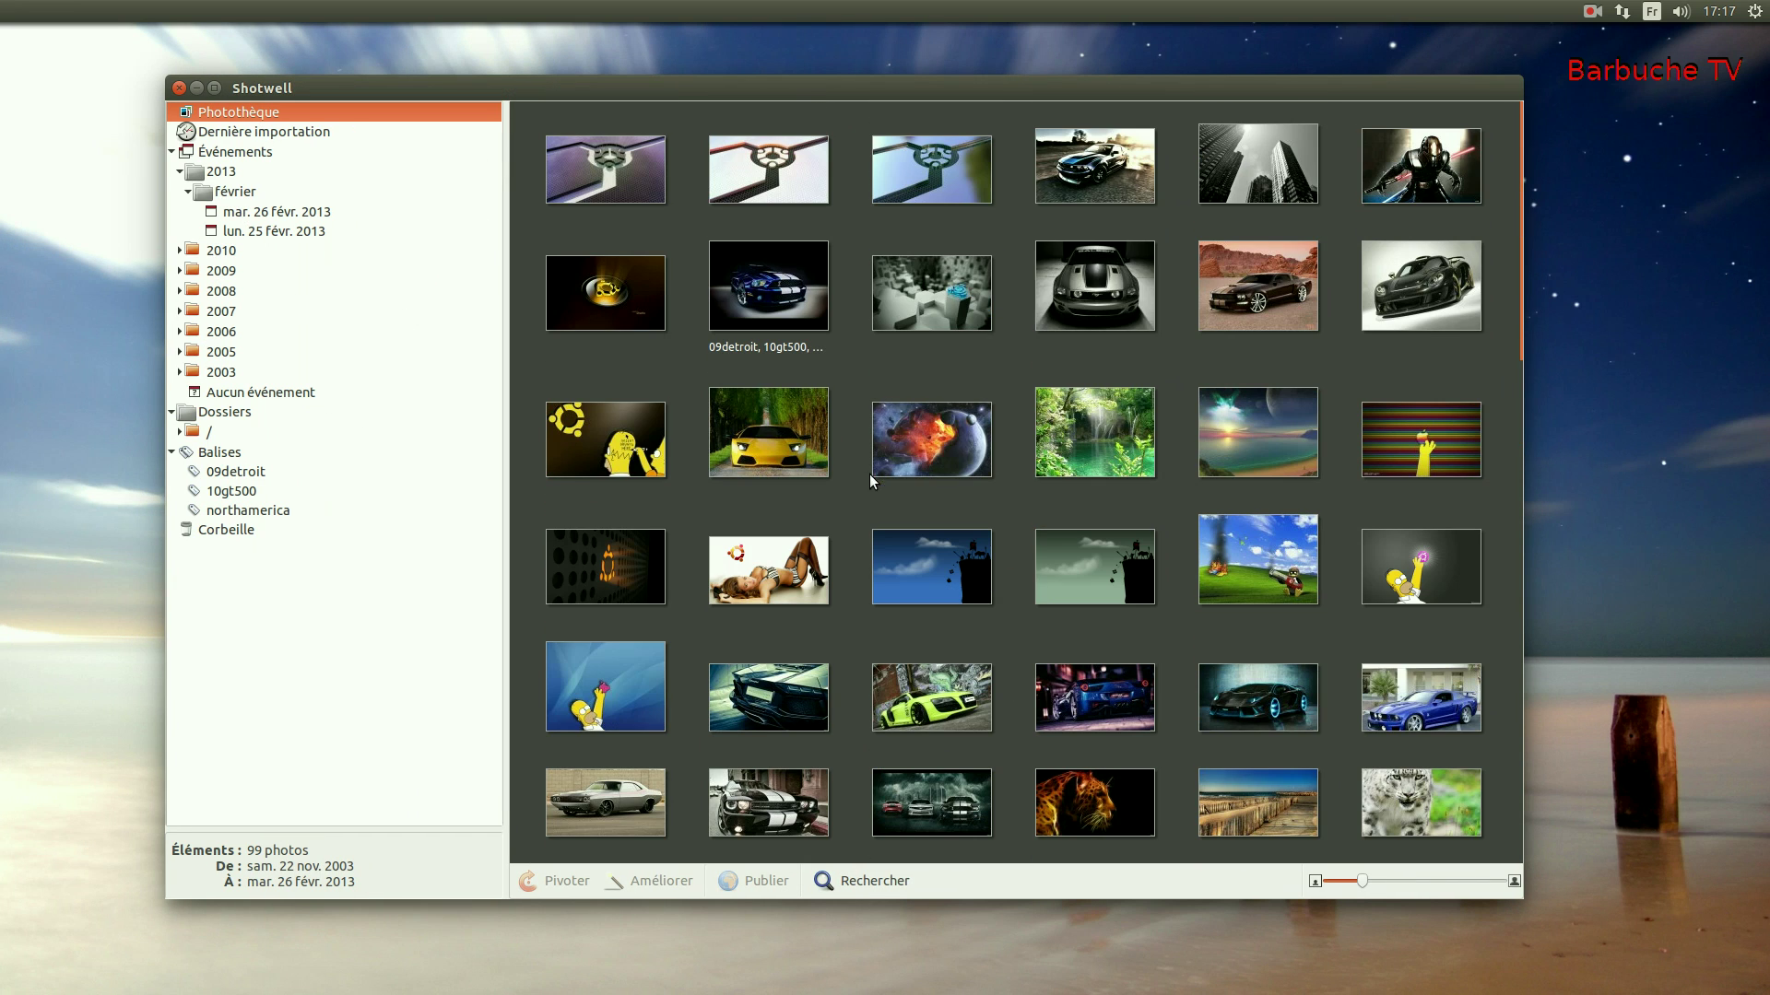
# View the smoking black Mustang, black-and-gold sports car and armoured lightsaber warrior images enlarged in turn, and close the photo manager.
pyautogui.doubleClick(1132, 187)
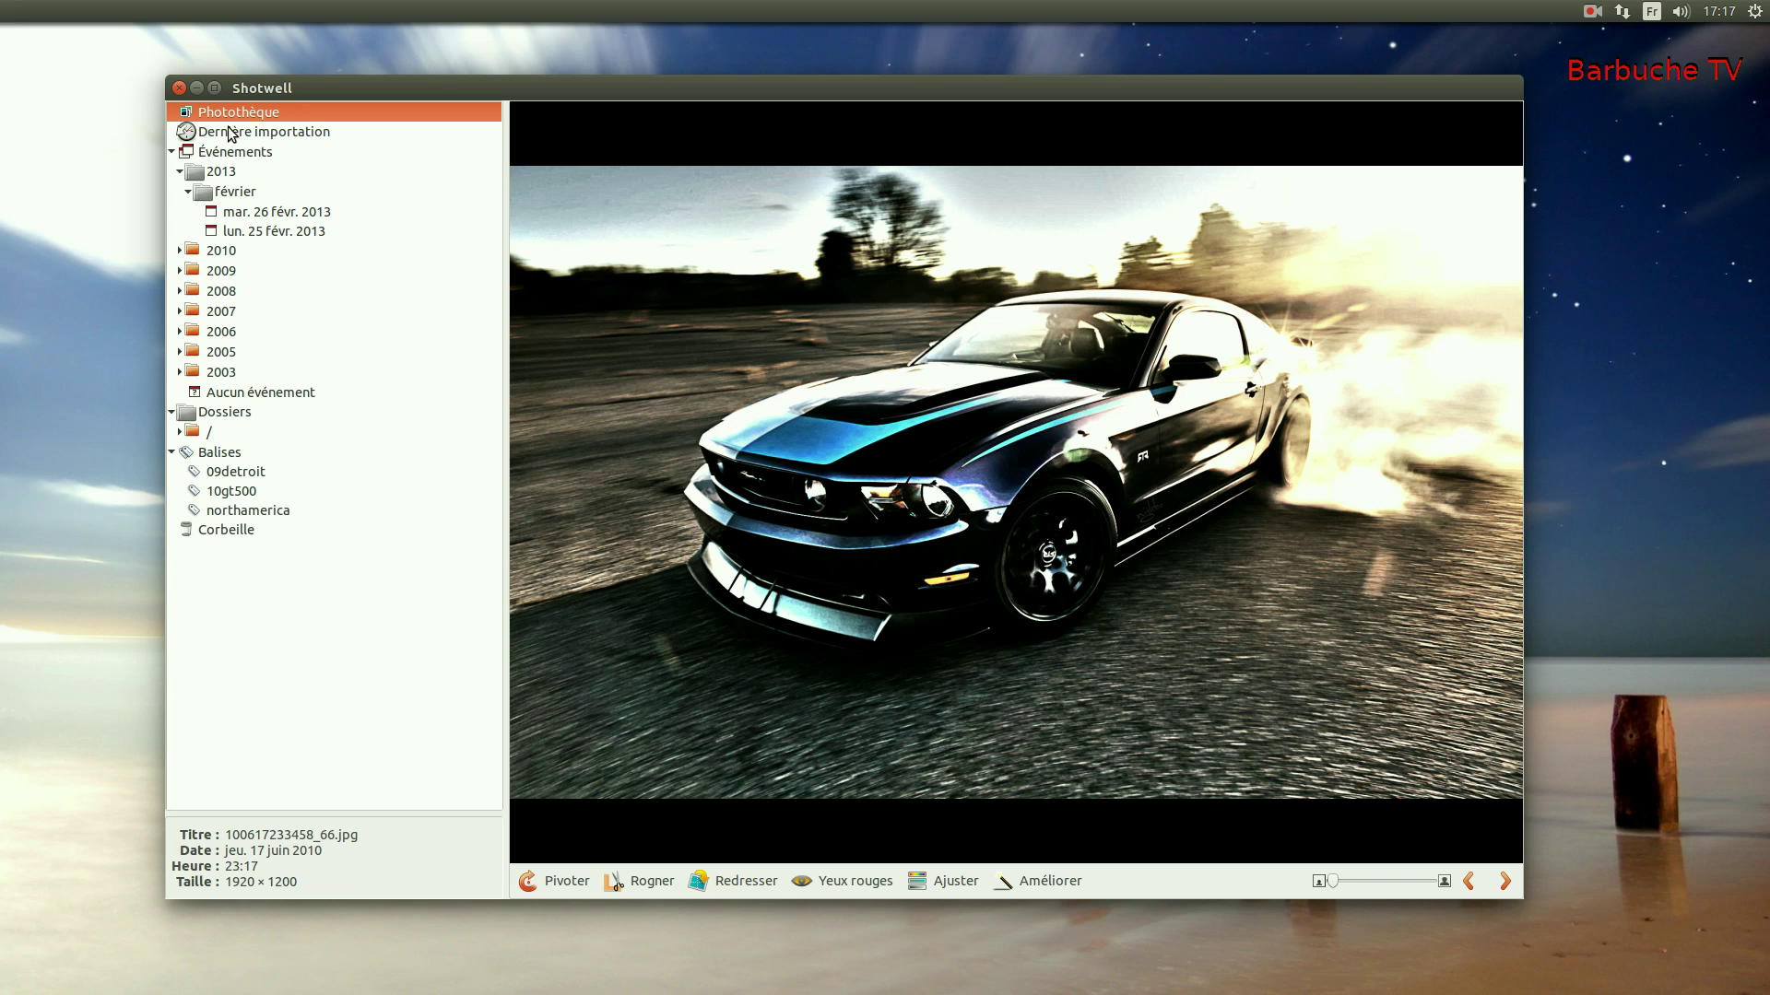
pyautogui.click(237, 113)
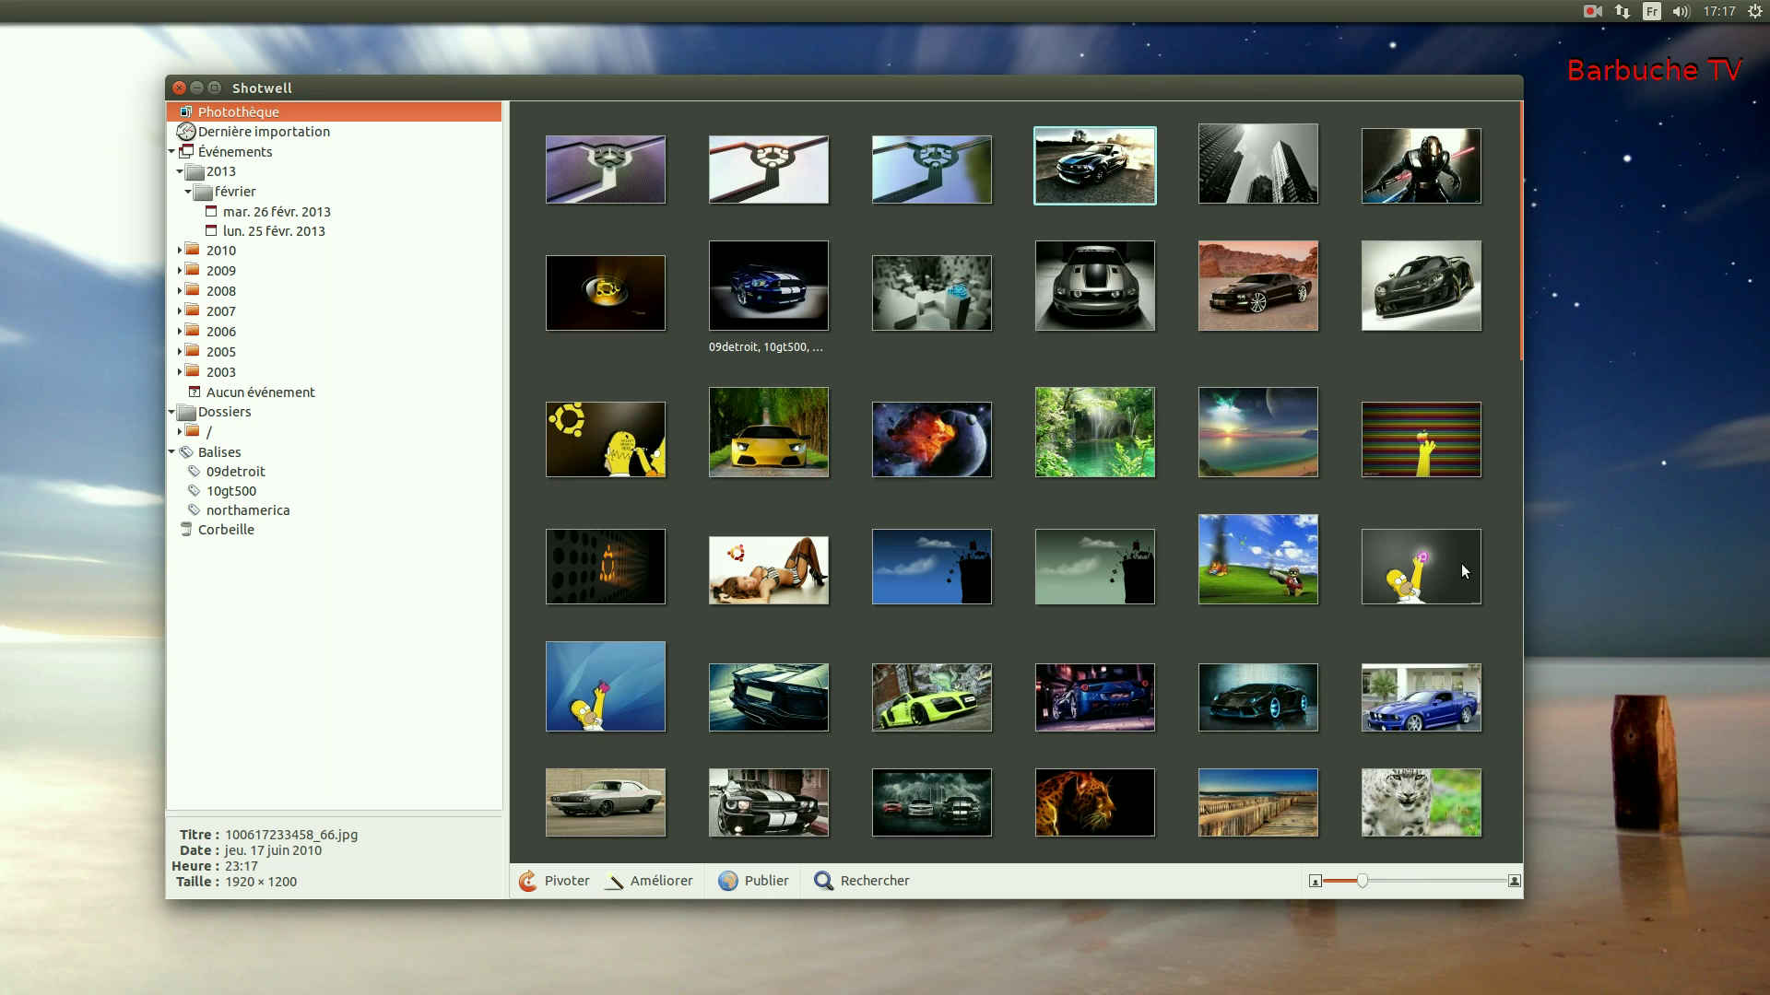
pyautogui.doubleClick(1412, 300)
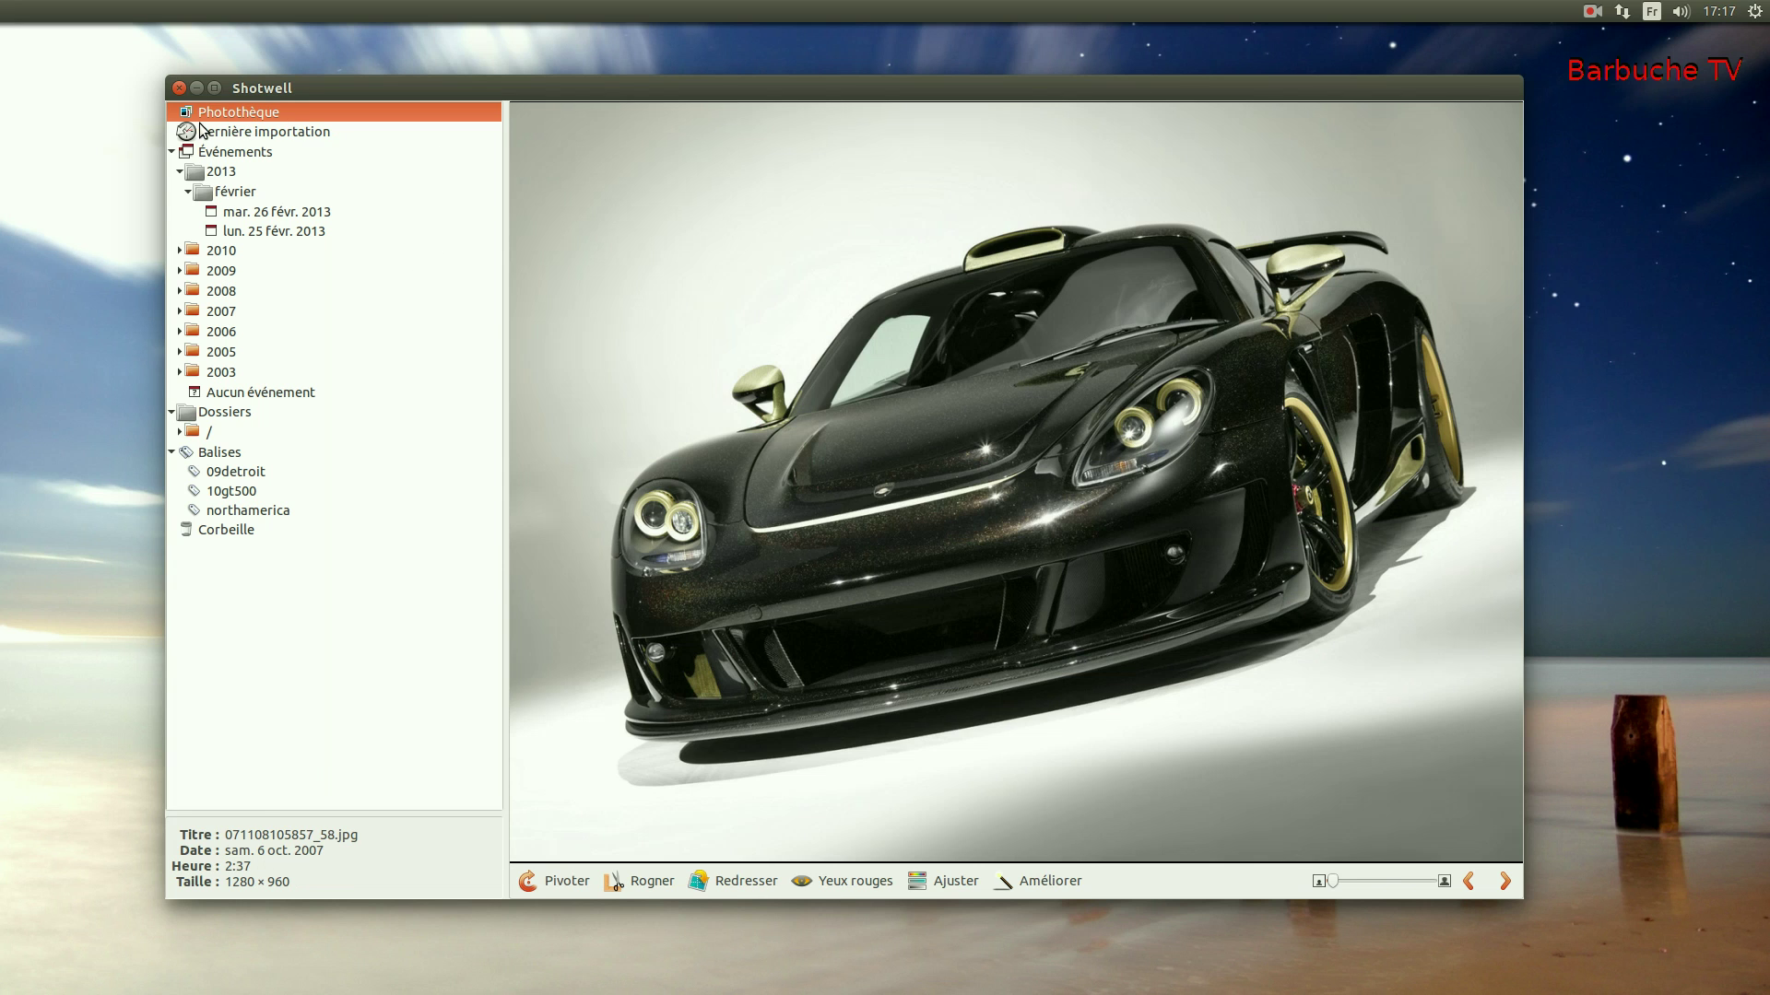
pyautogui.click(200, 119)
pyautogui.doubleClick(1470, 185)
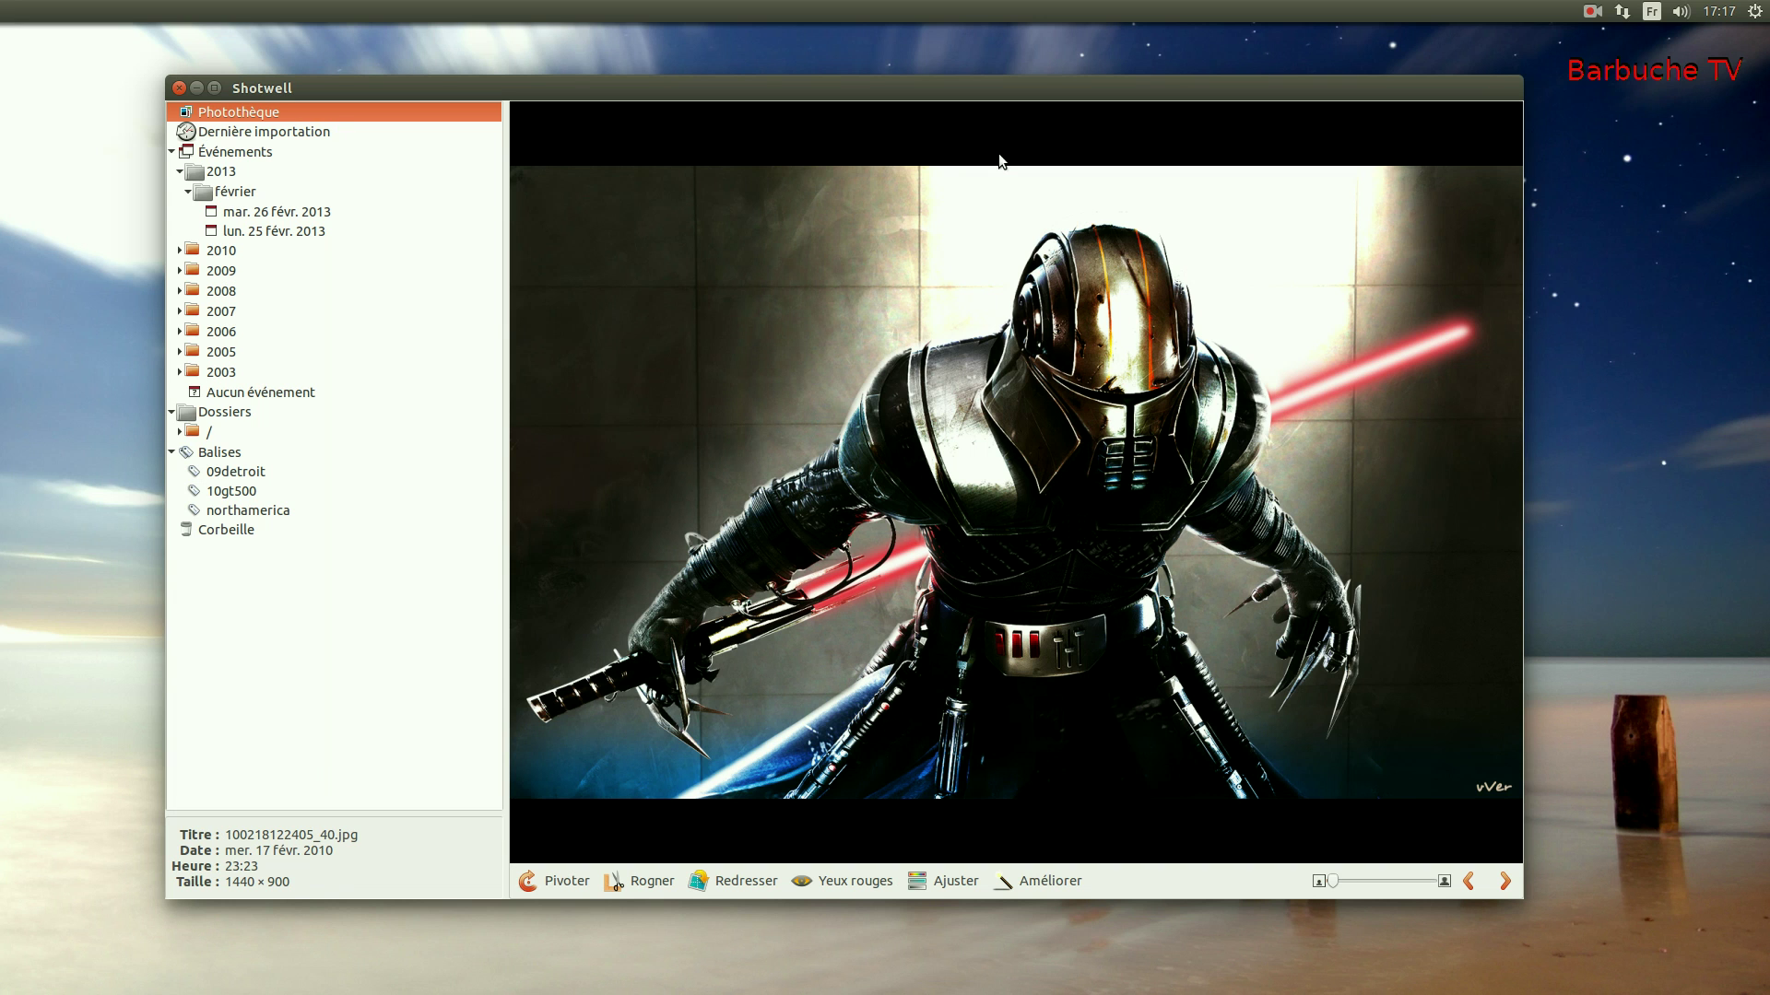
pyautogui.click(179, 89)
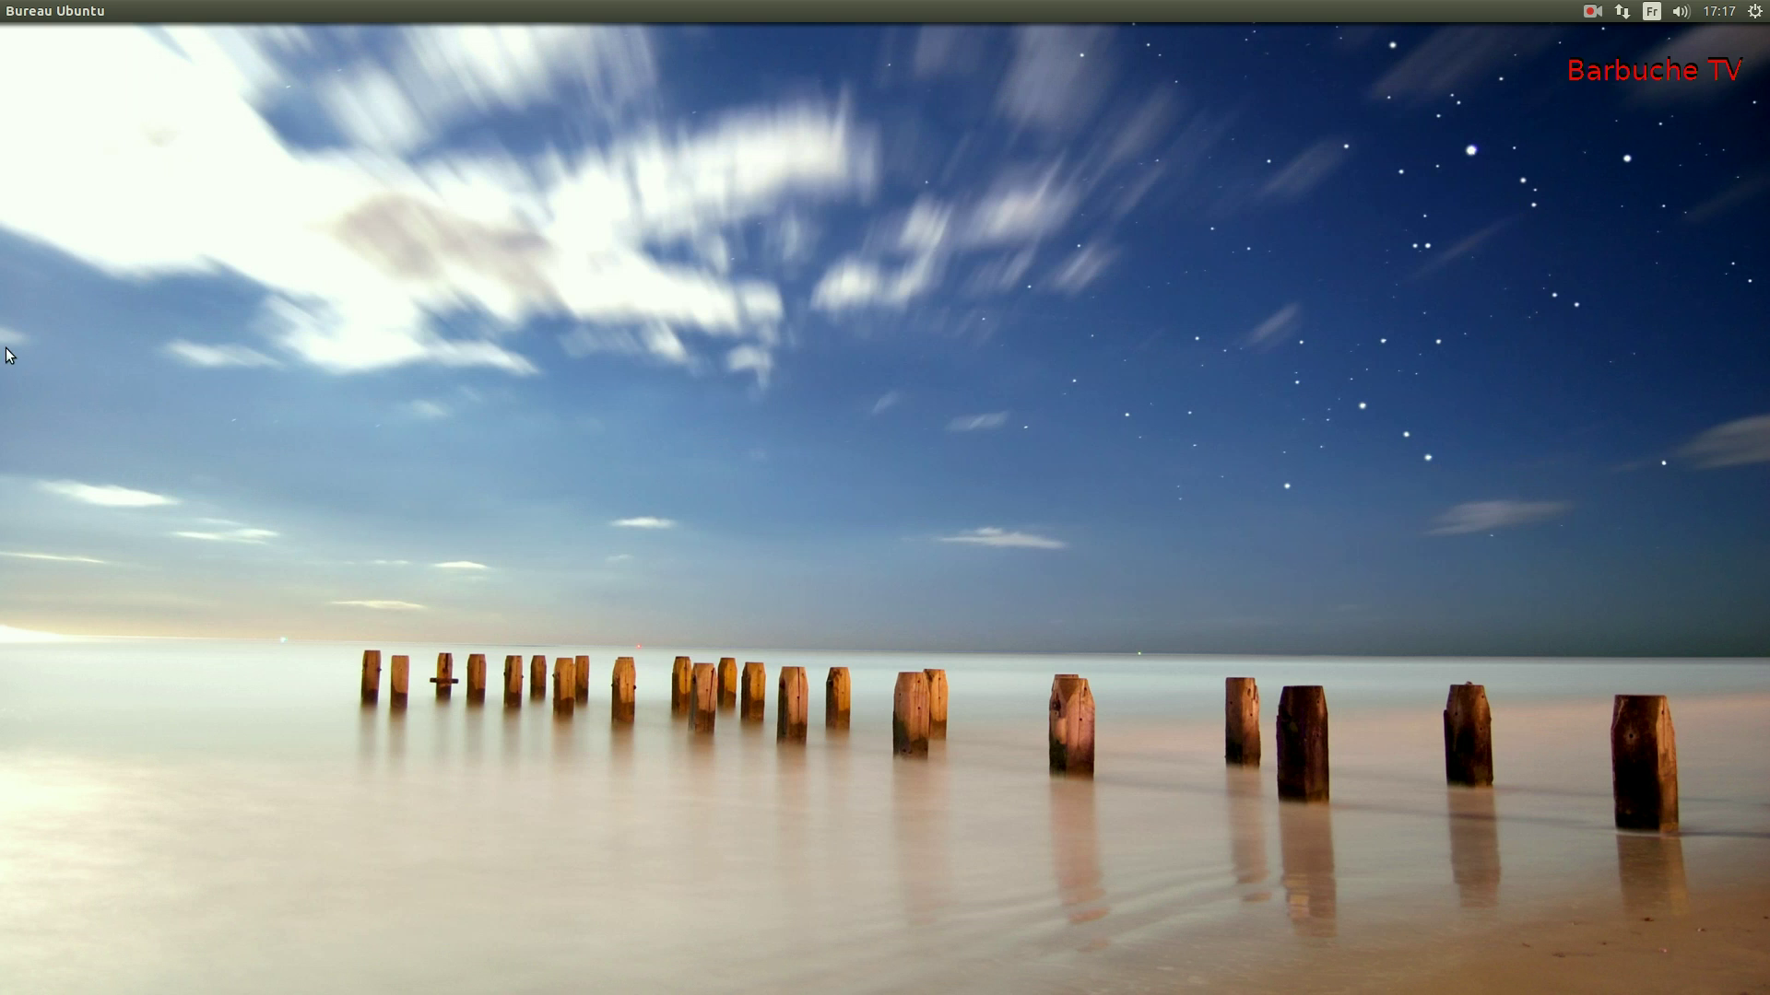
# Open the LibreOffice start centre and check the suite's version in its About window.
pyautogui.moveTo(1, 354)
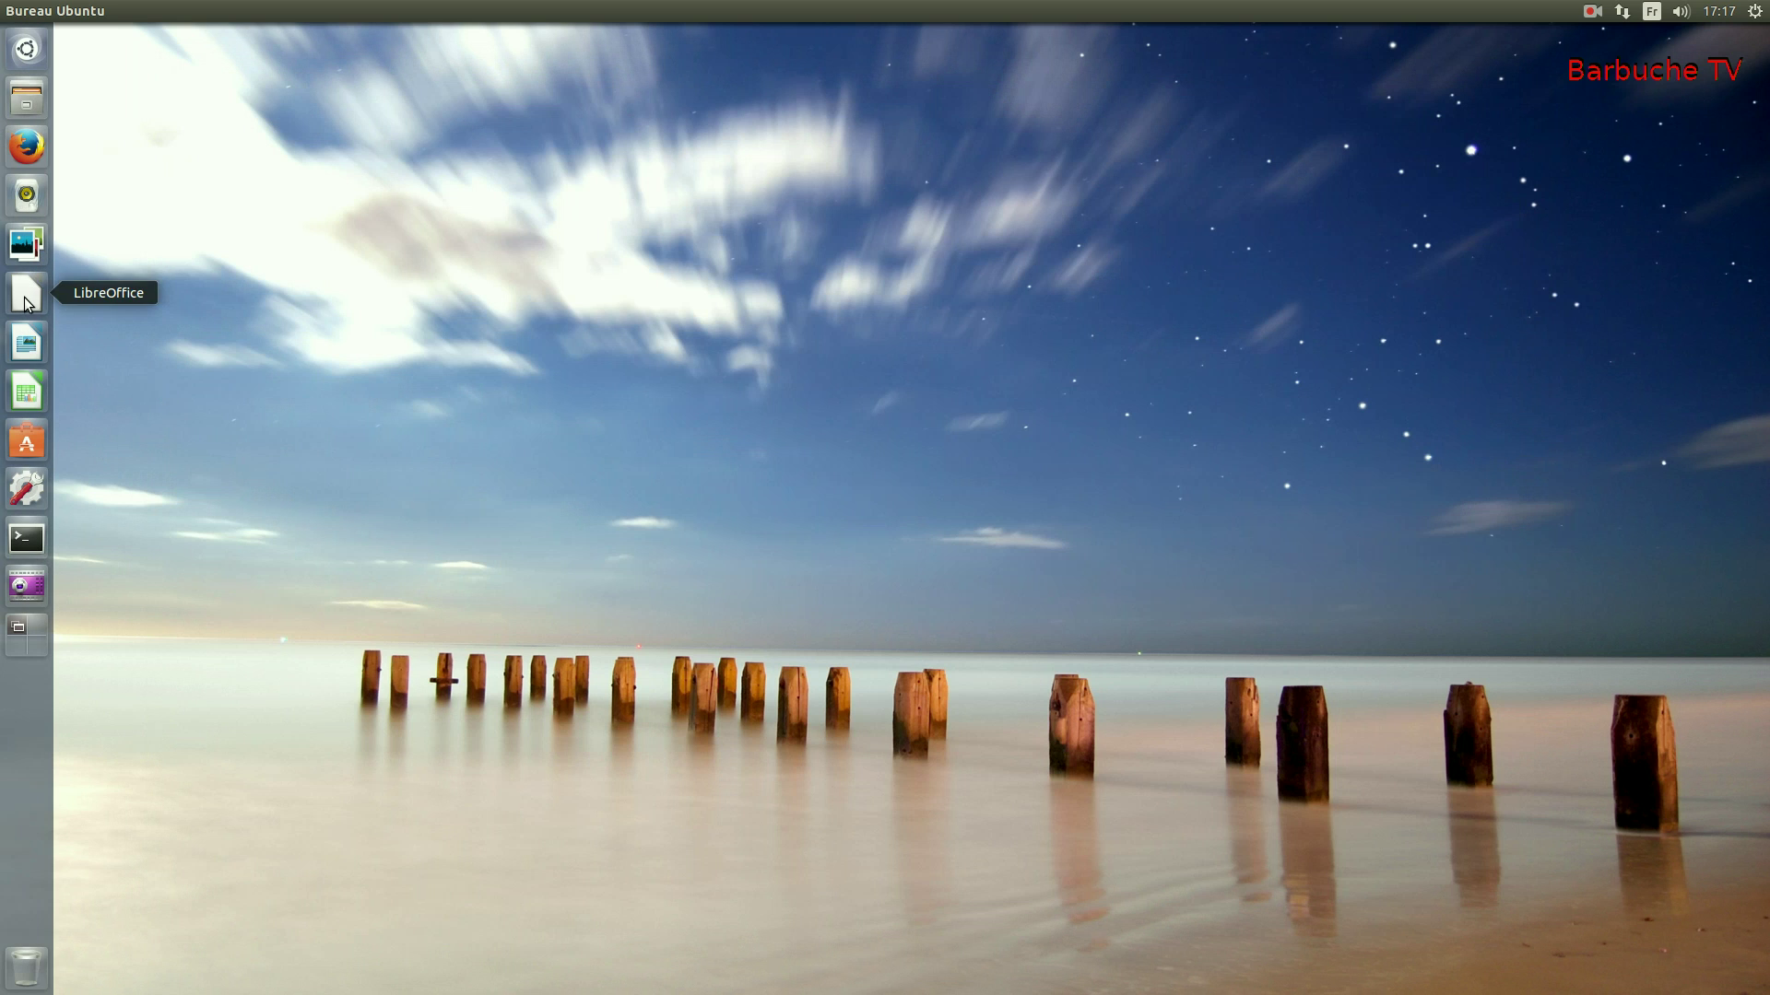
pyautogui.click(25, 296)
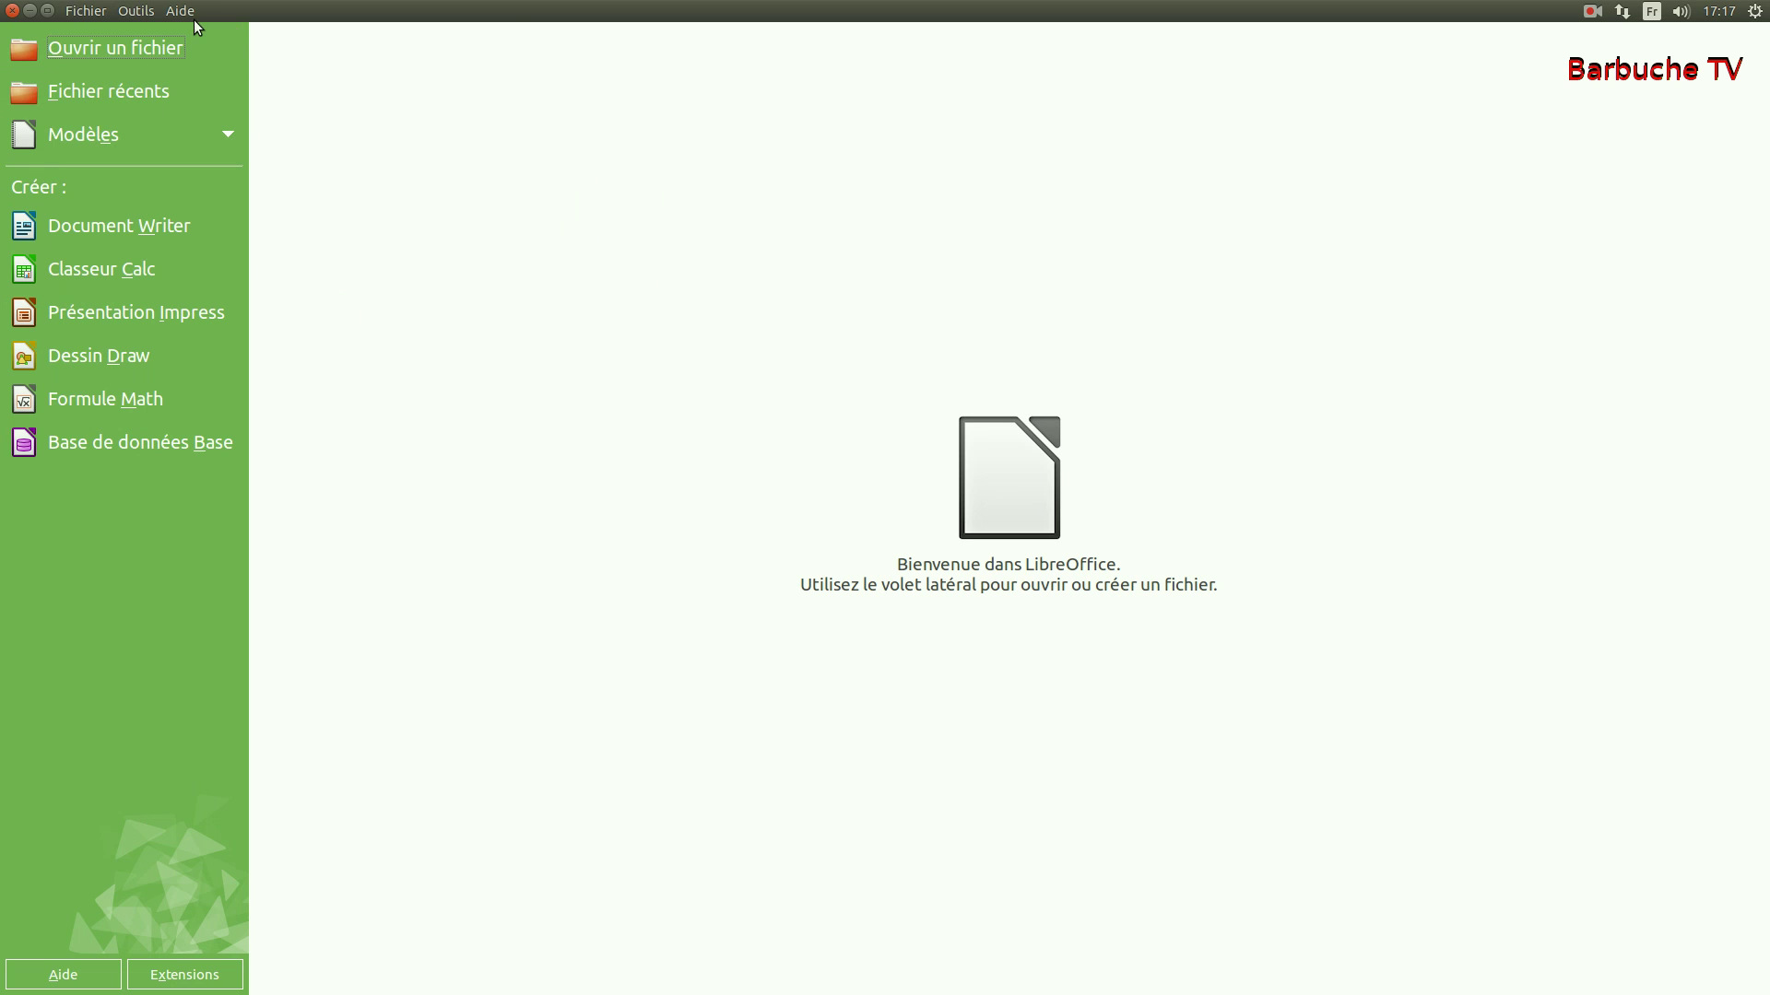
pyautogui.moveTo(73, 22)
pyautogui.click(198, 10)
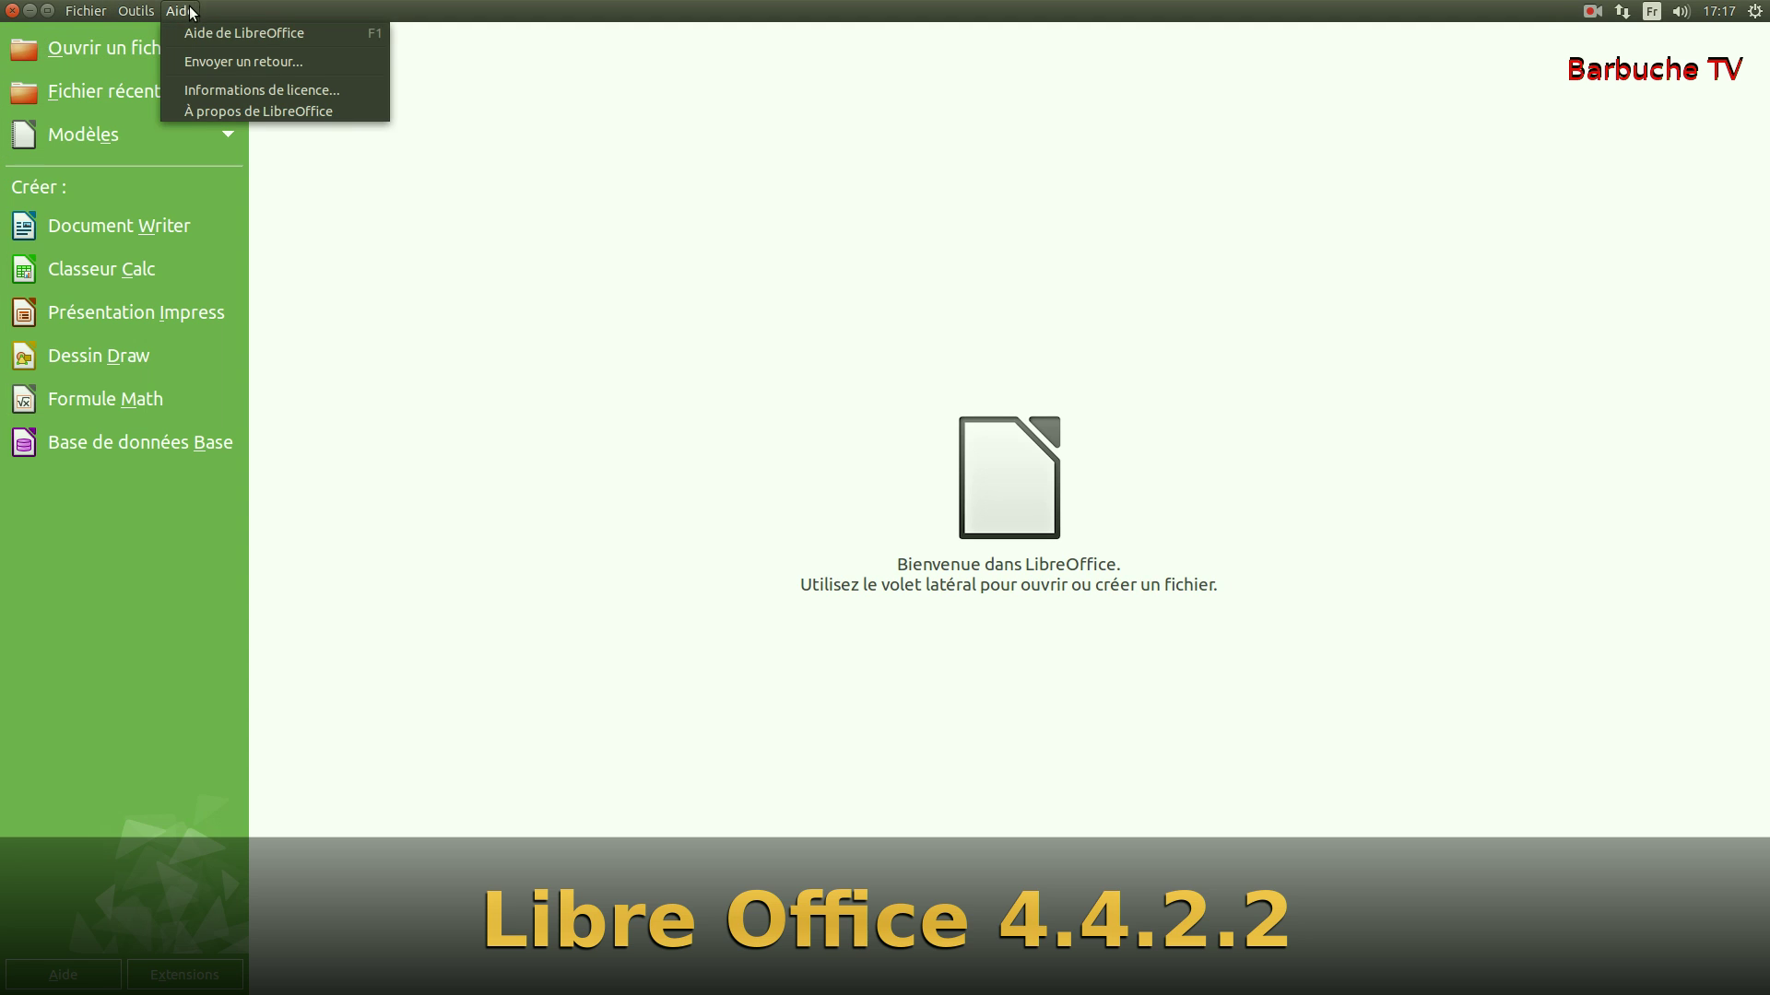
pyautogui.click(225, 112)
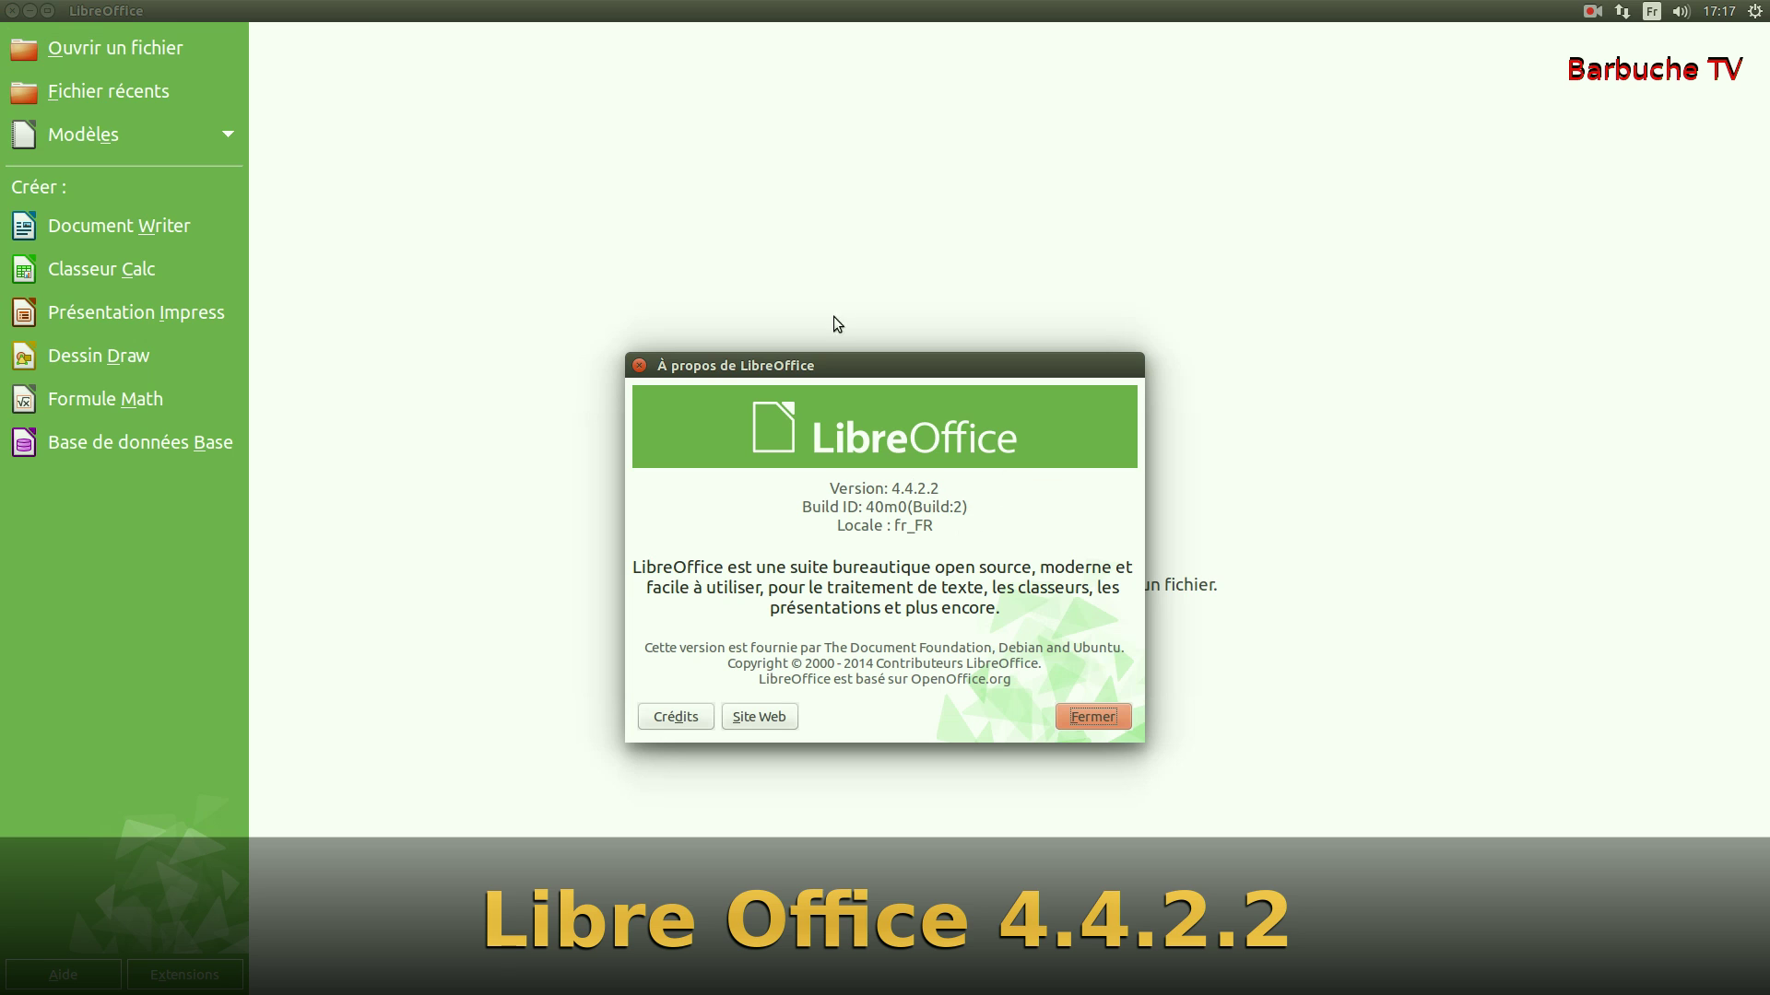
pyautogui.click(638, 366)
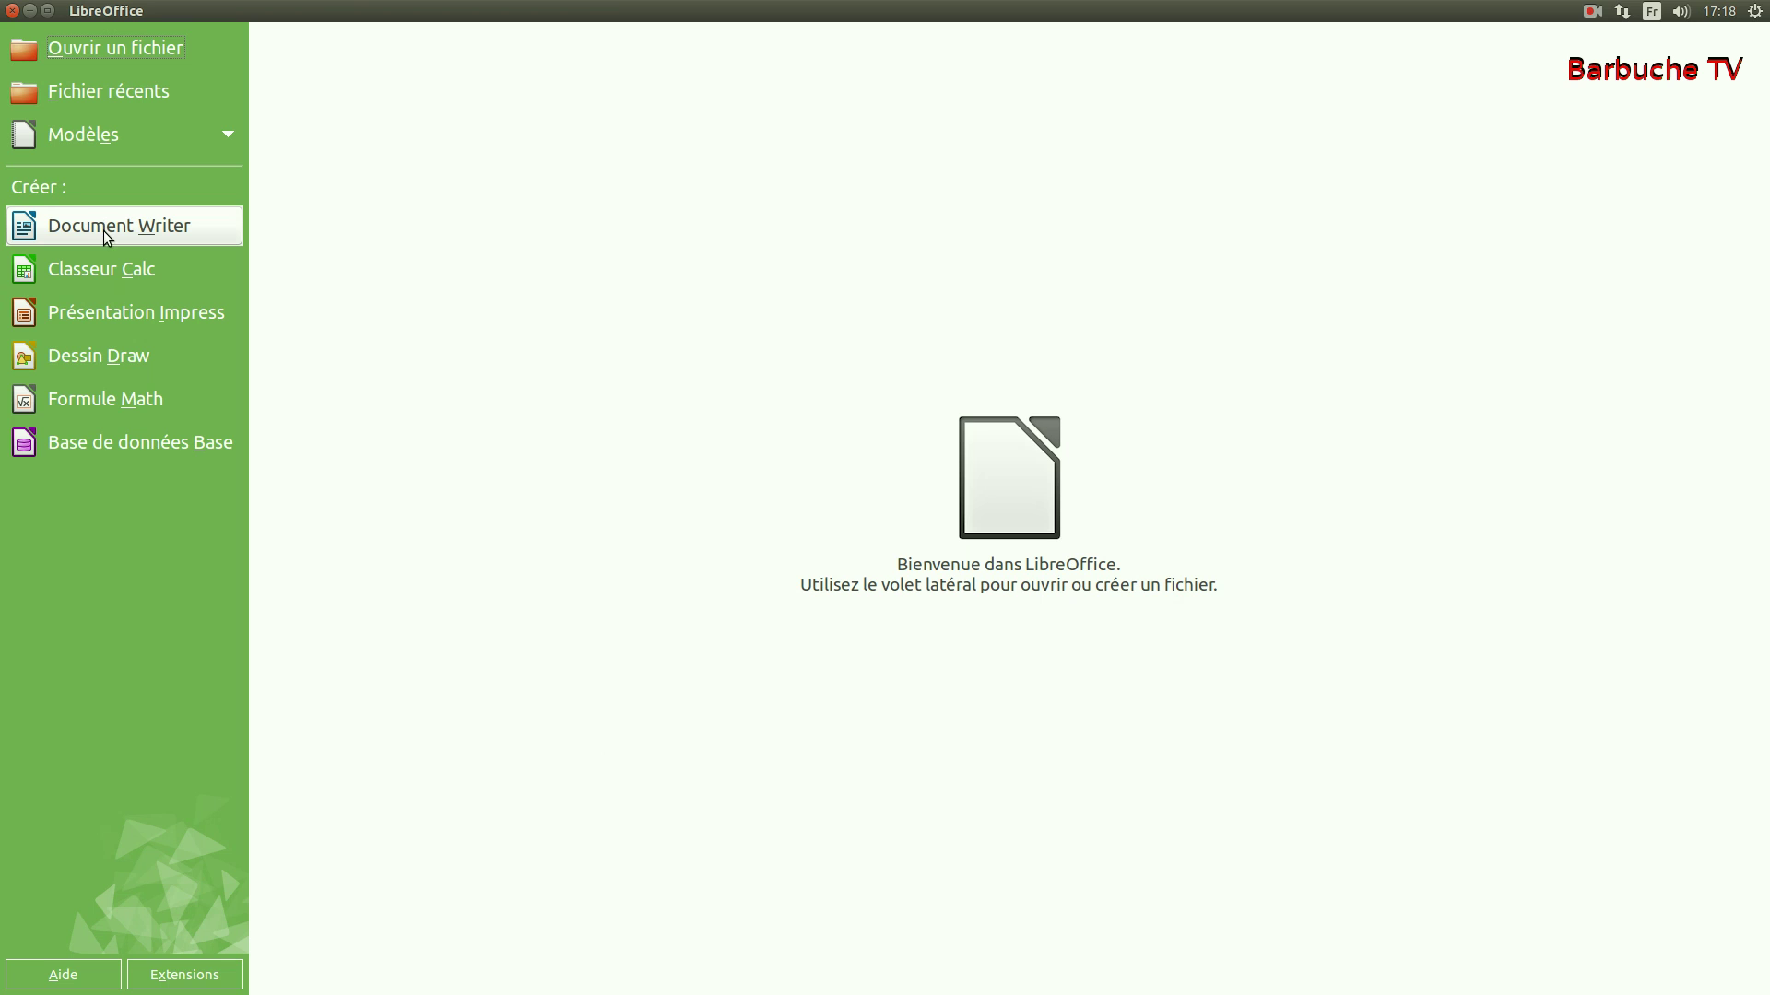
# Create a new Calc spreadsheet and collapse the Properties sidebar, dismissing its settings menu without choosing anything.
pyautogui.click(118, 277)
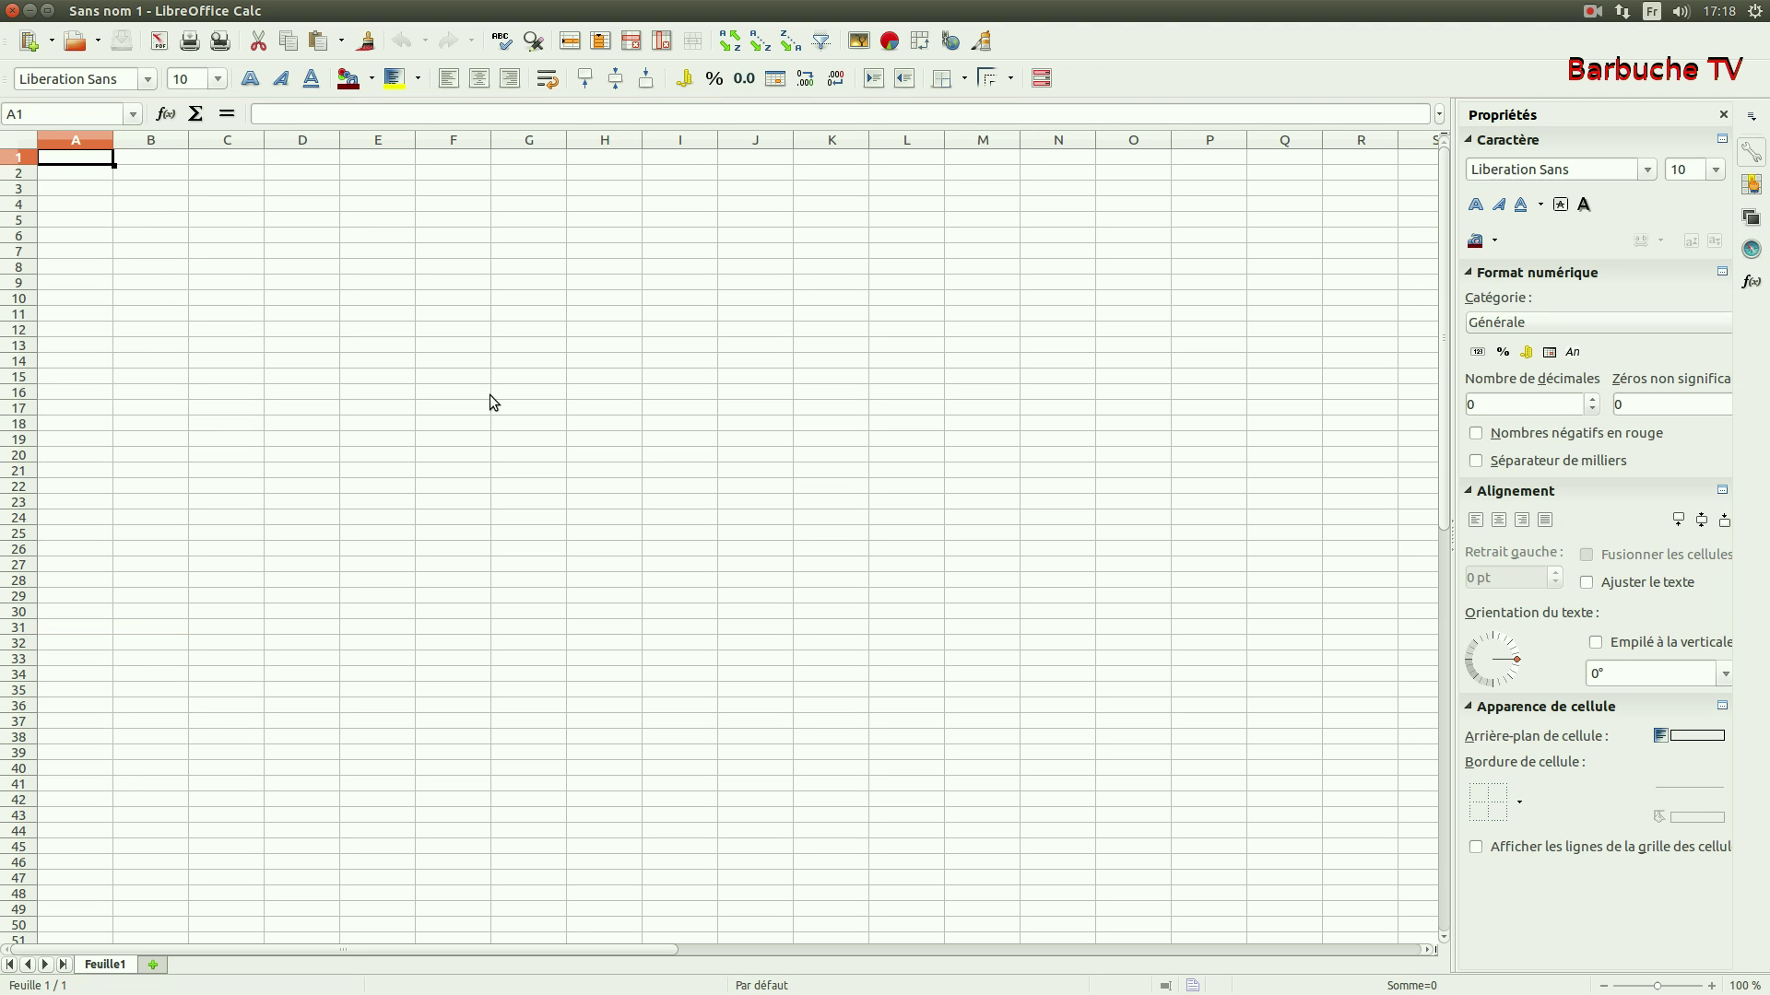
pyautogui.click(1722, 116)
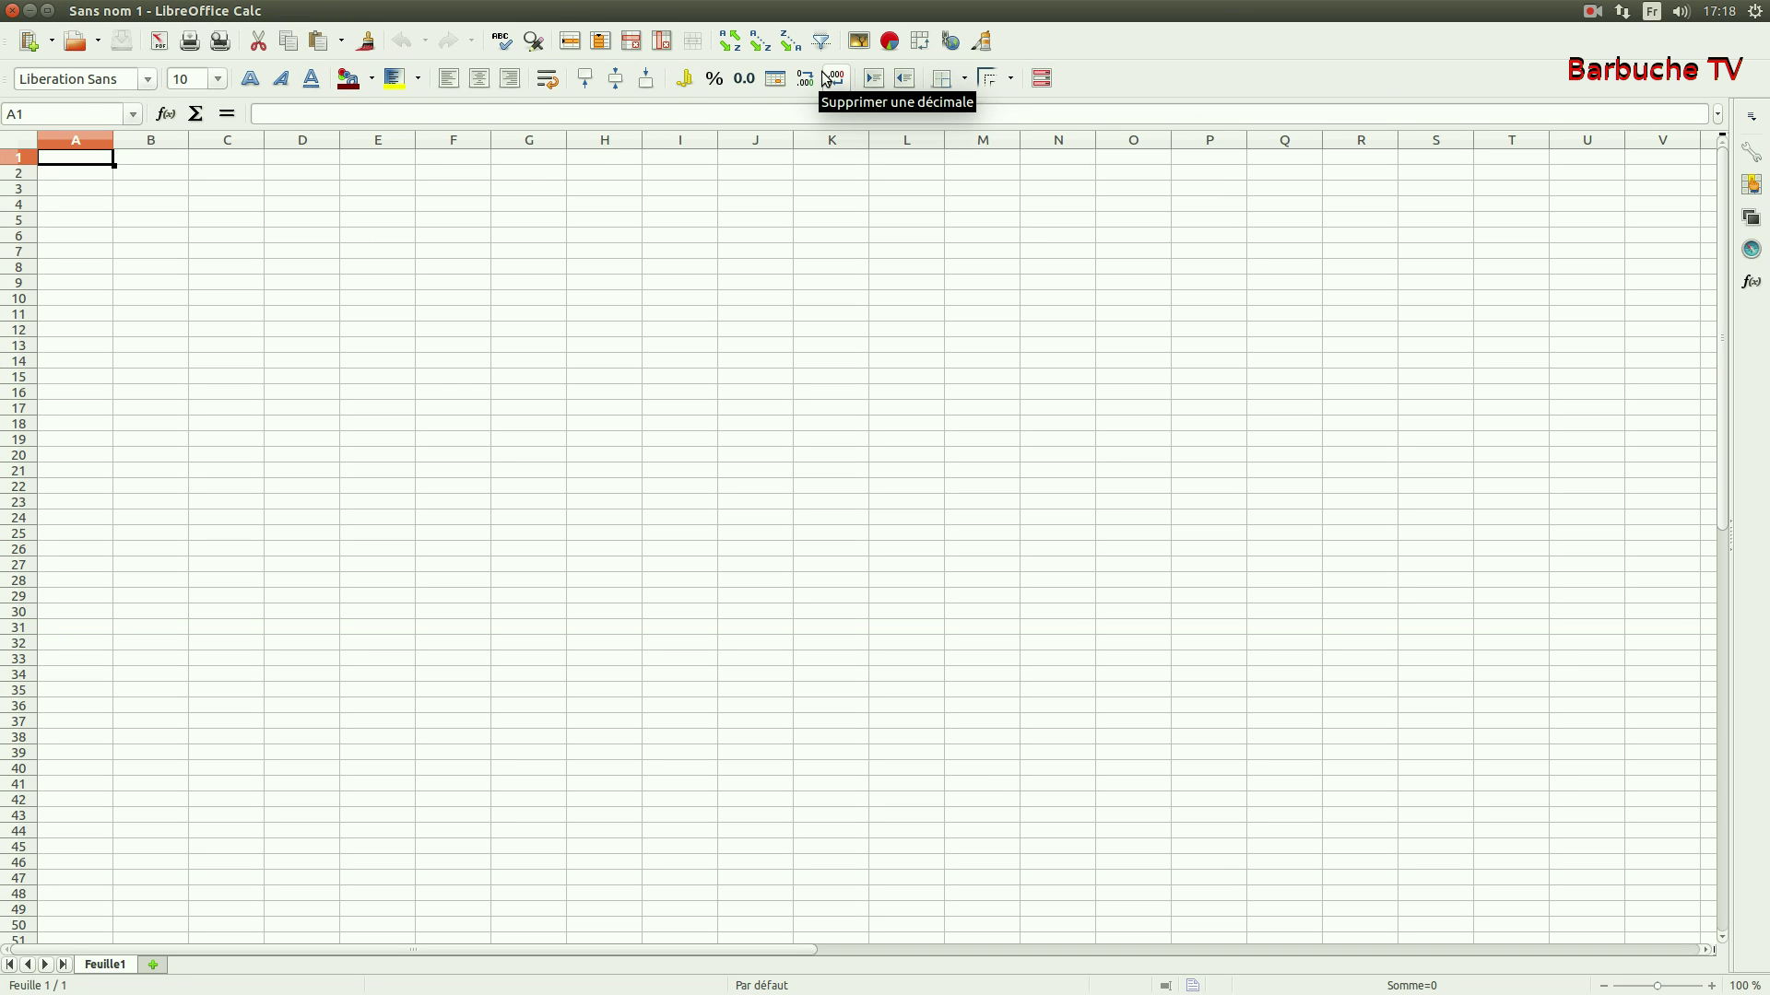
pyautogui.click(1763, 118)
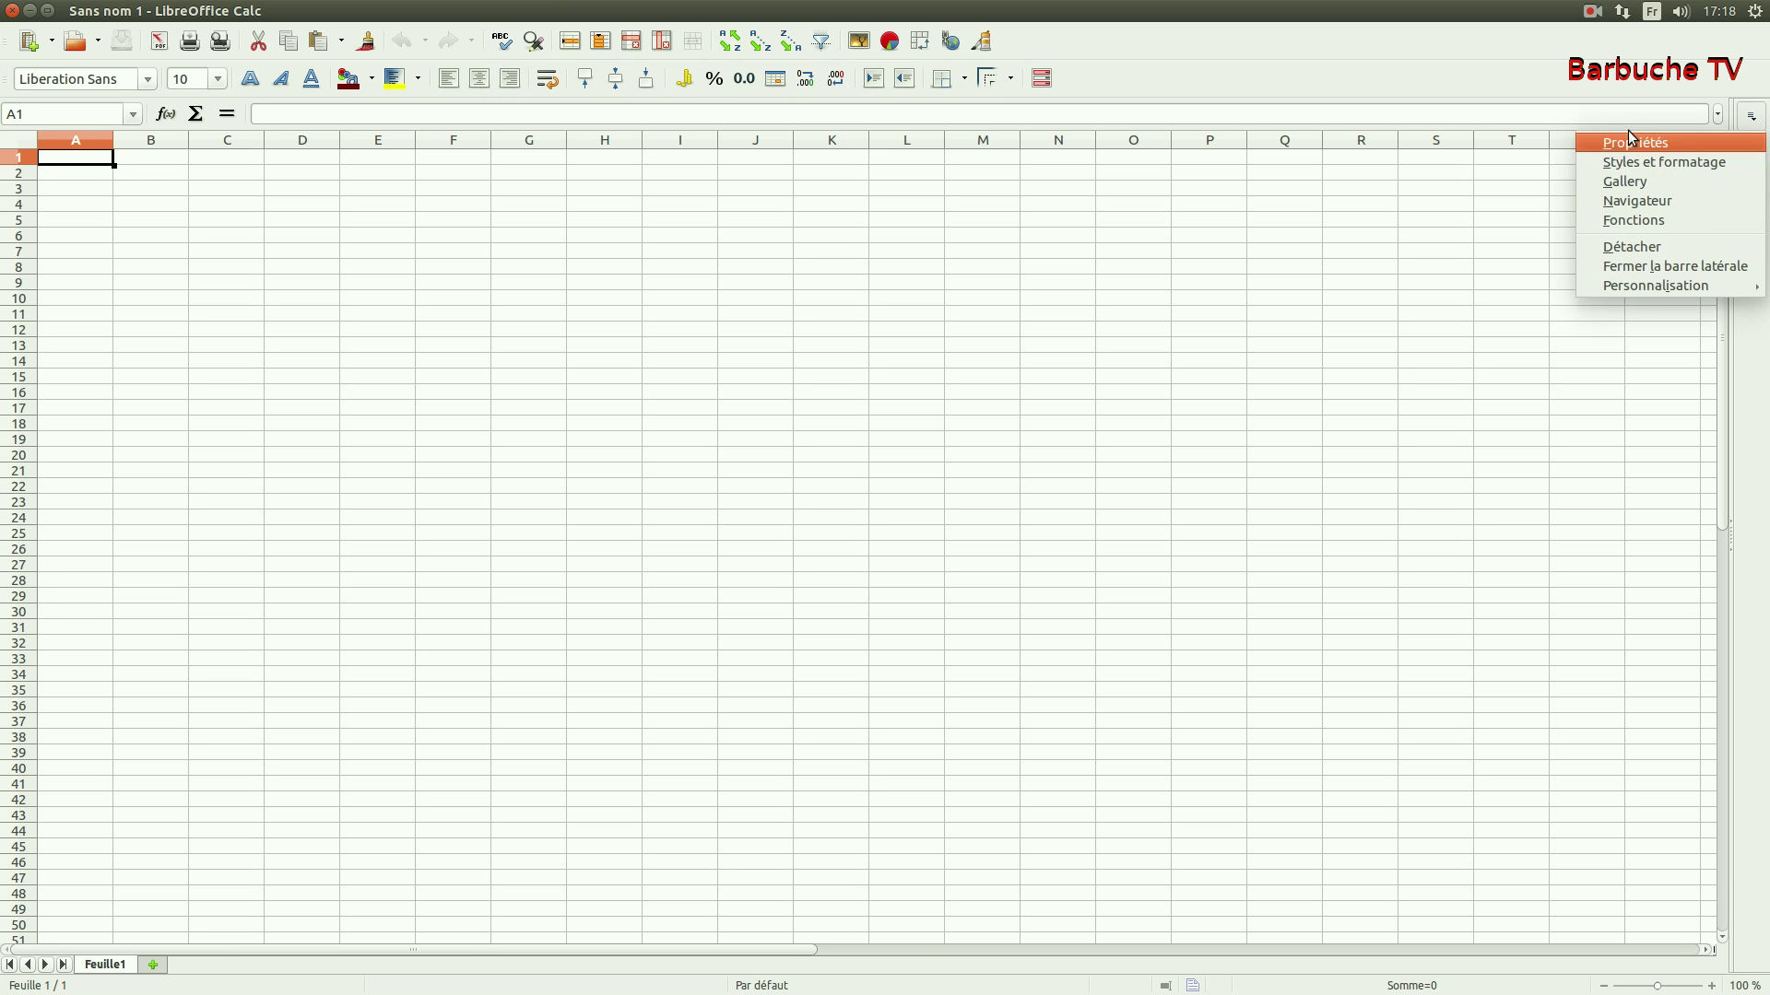
pyautogui.click(1605, 93)
# Show the Functions list in the sidebar, view the Date&Heure category, and collapse the sidebar again.
pyautogui.click(1751, 281)
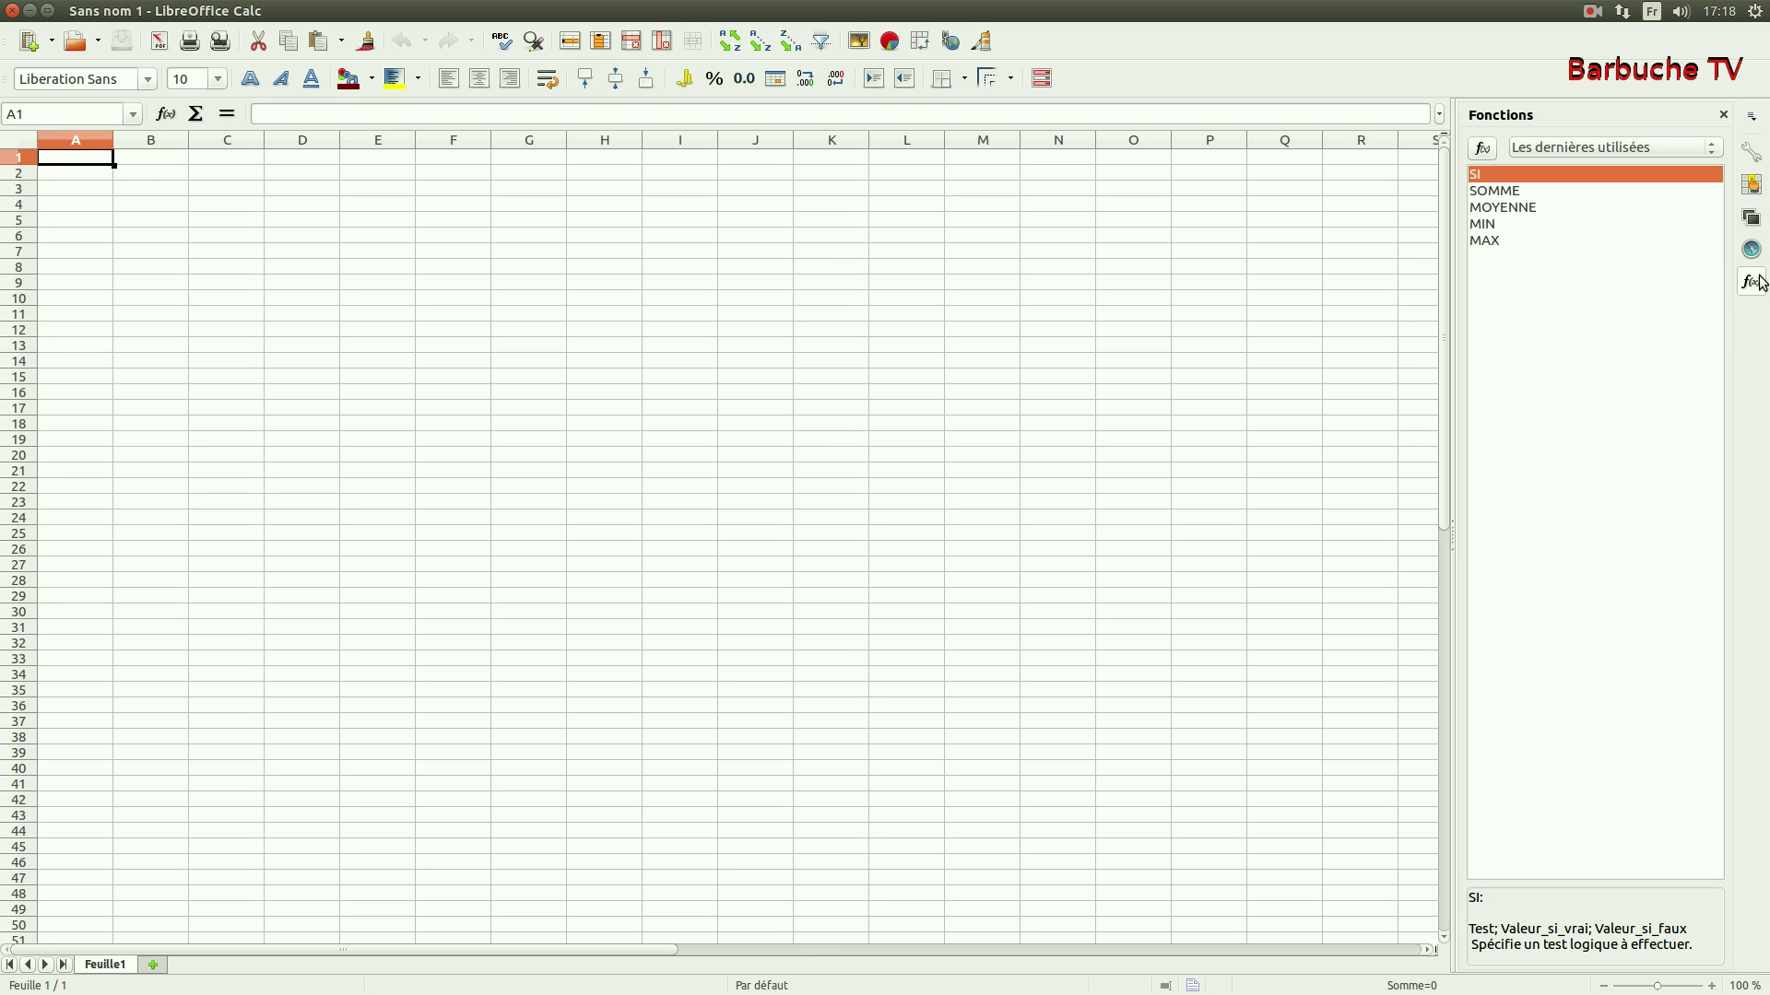
pyautogui.click(1597, 149)
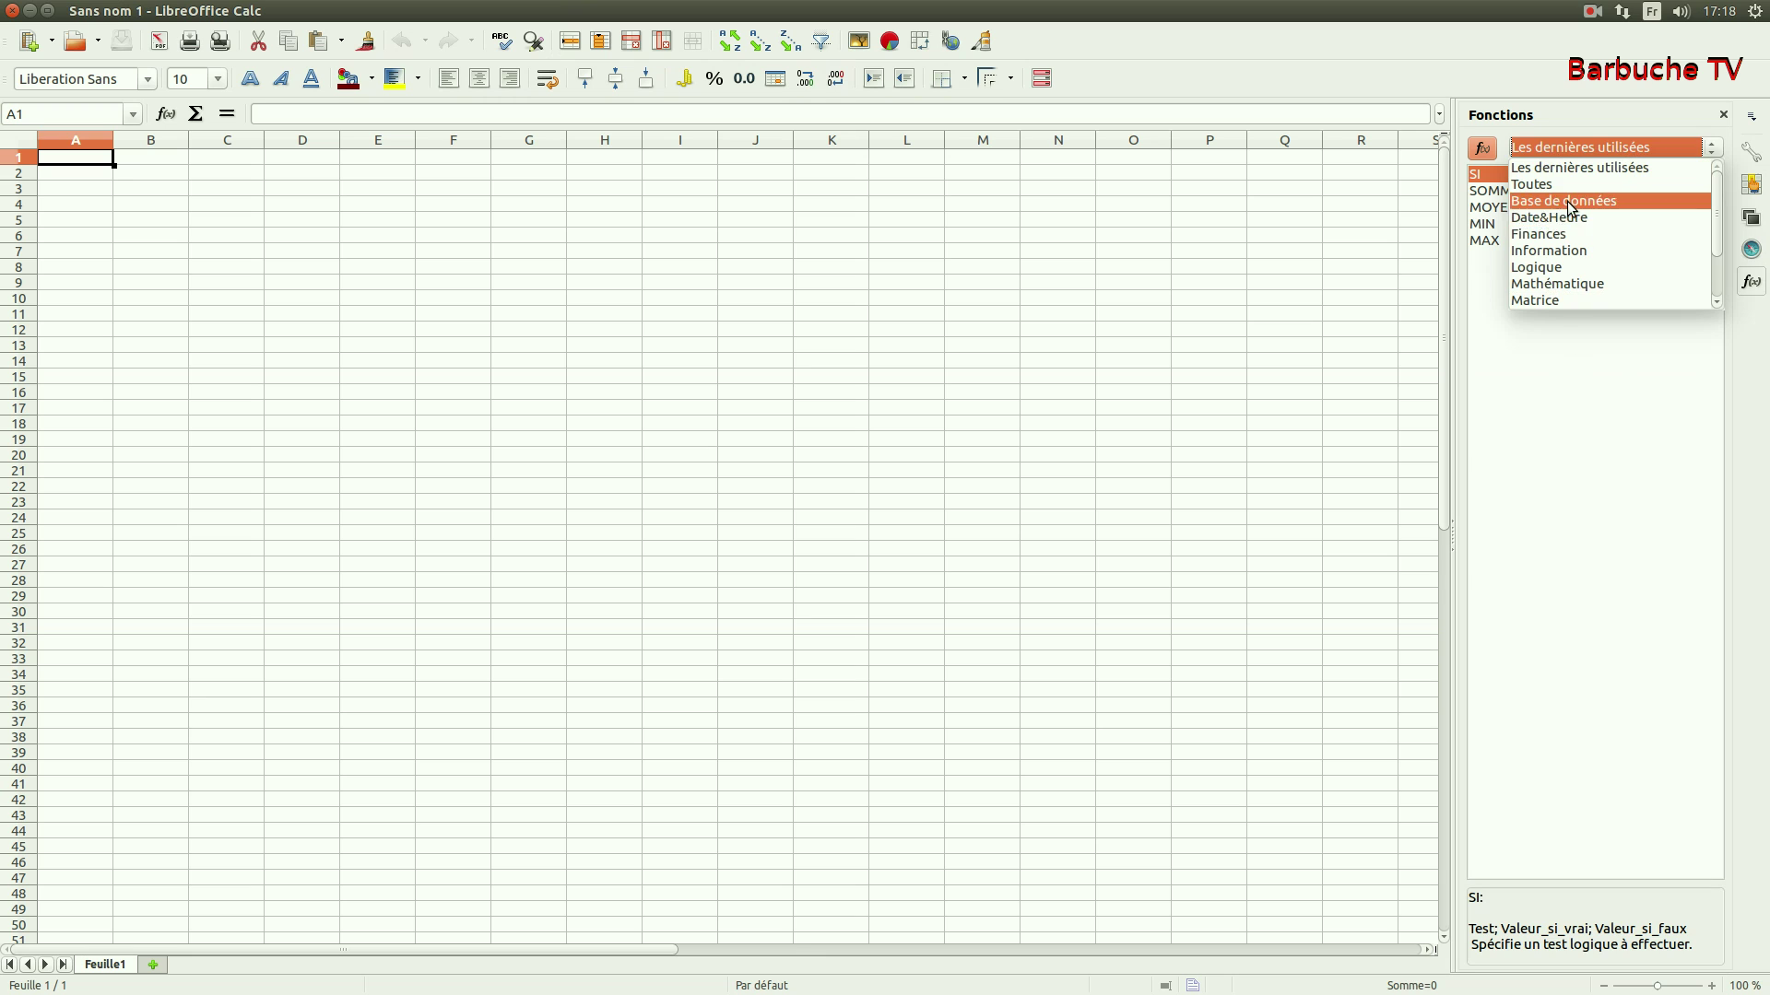
pyautogui.click(1565, 230)
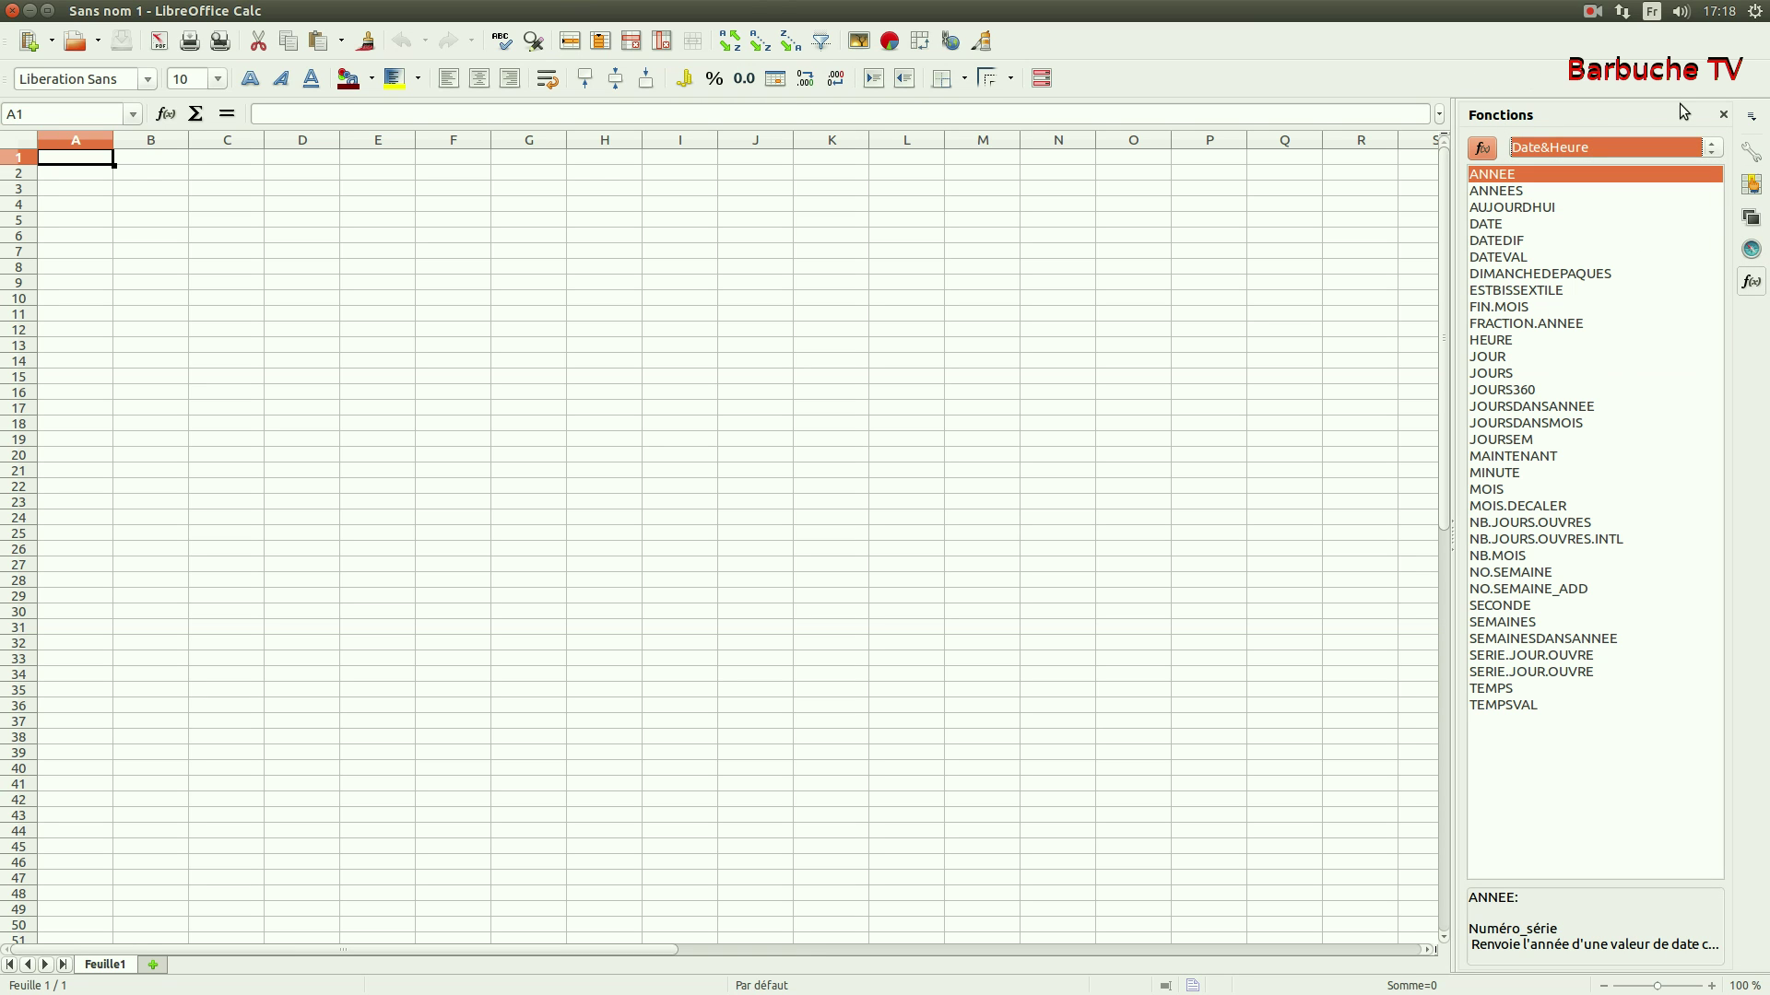
pyautogui.click(1723, 116)
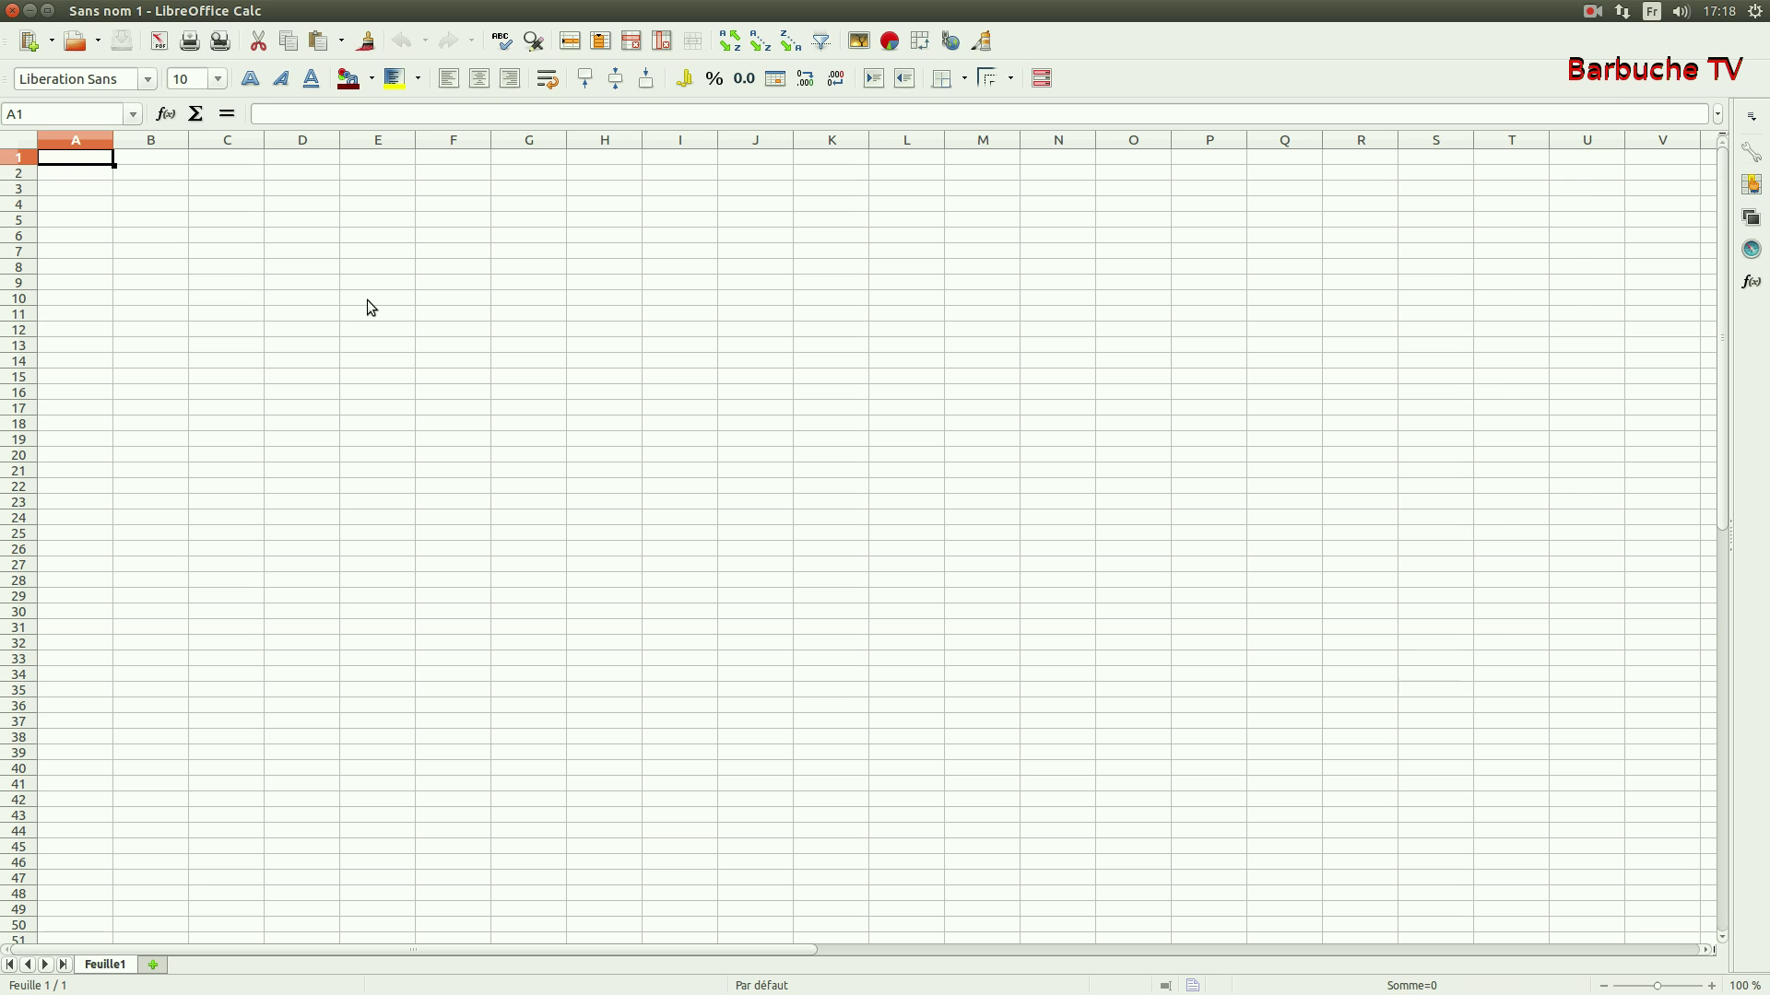
pyautogui.moveTo(668, 16)
pyautogui.moveTo(262, 10)
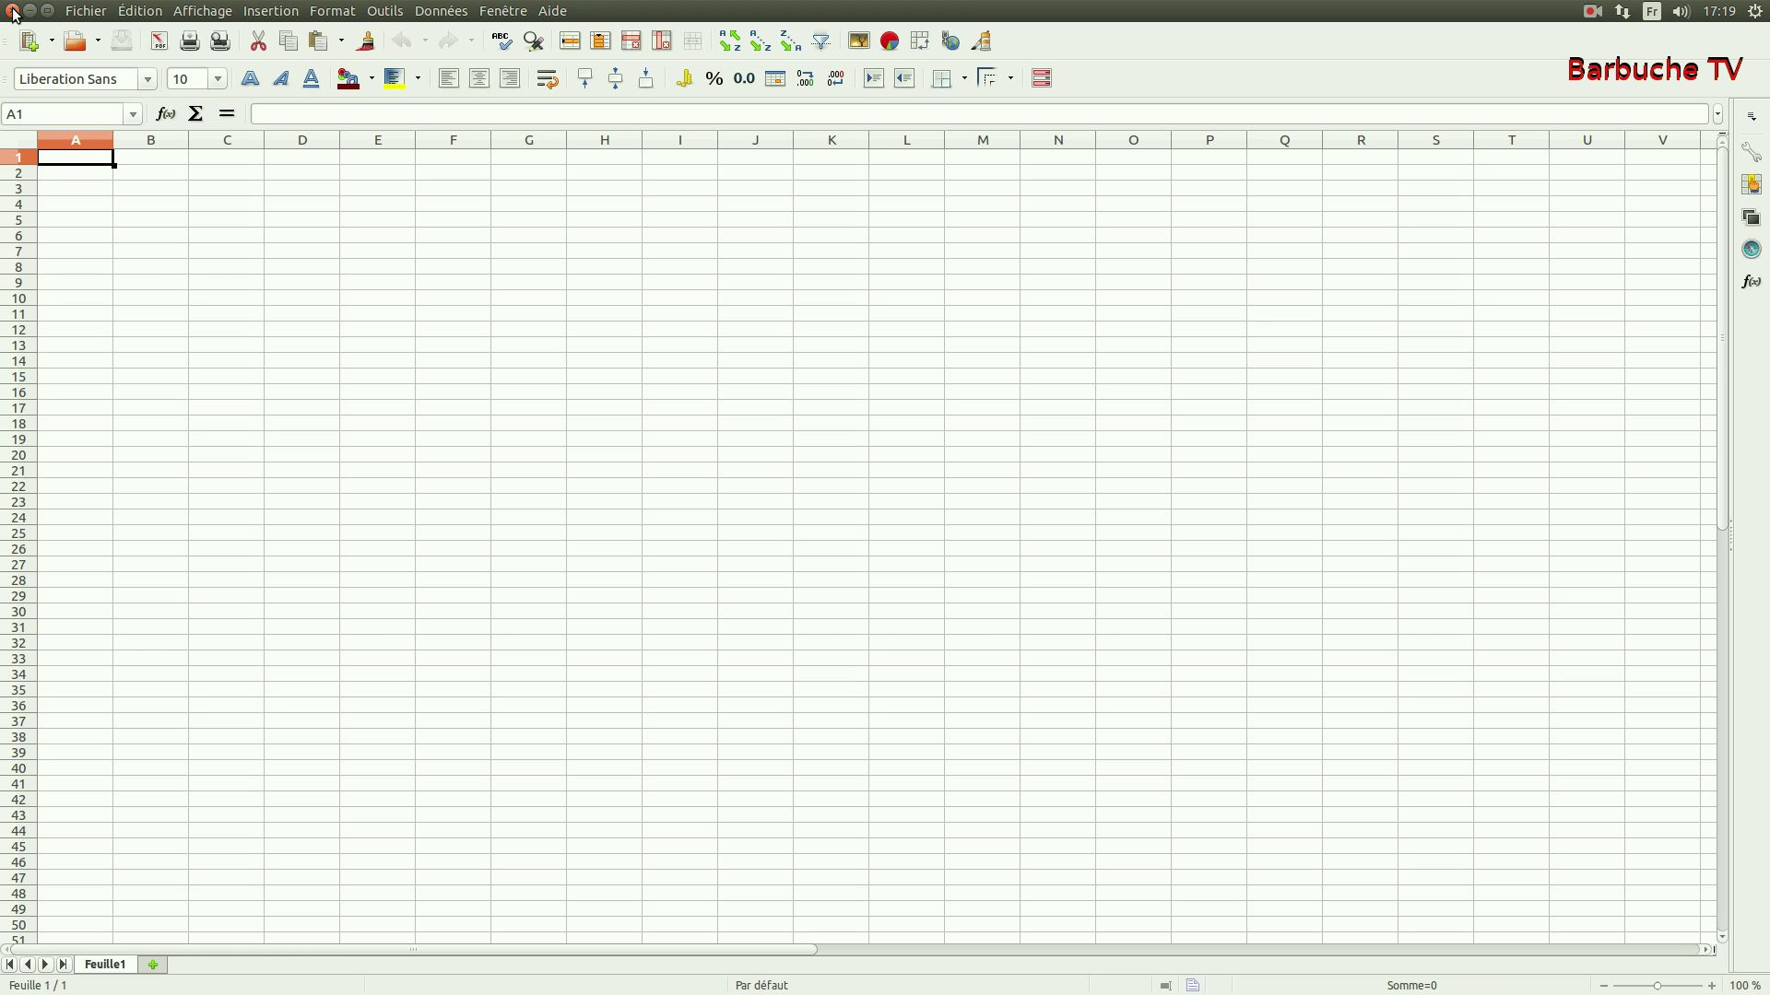
# Close the Calc spreadsheet and view the featured applications and Internet category of the Logithèque Ubuntu software centre, closing it when done.
pyautogui.click(12, 11)
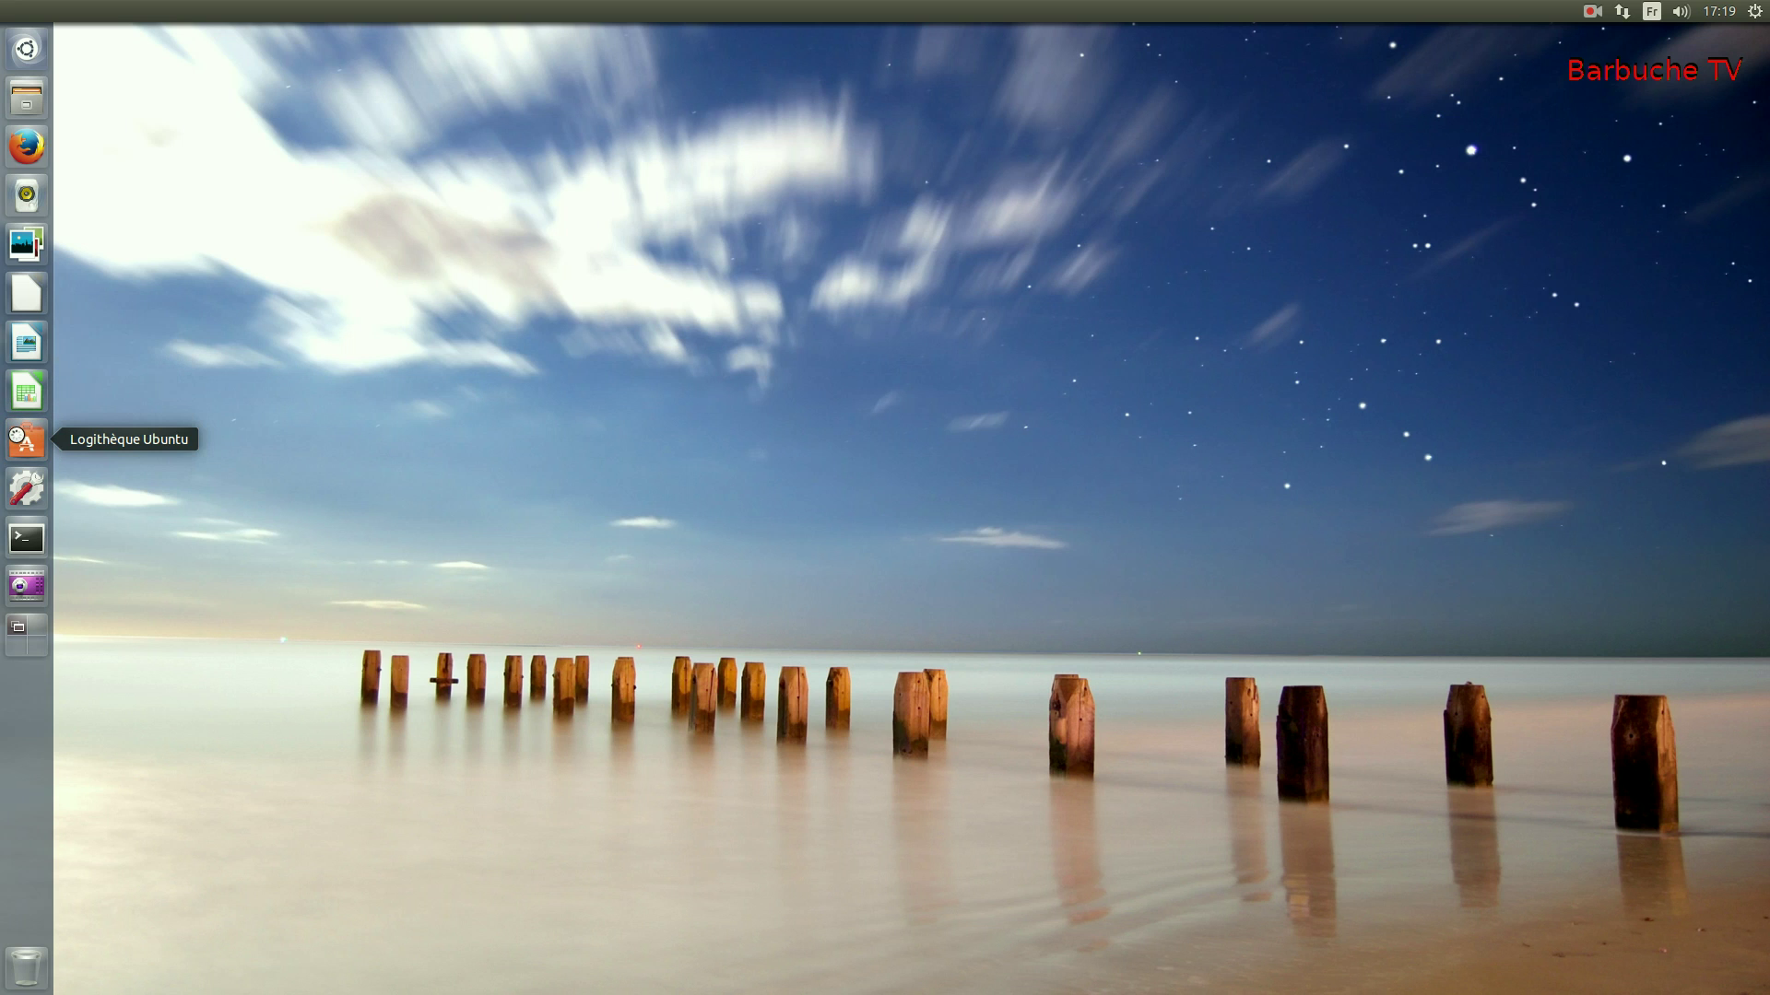
pyautogui.click(26, 440)
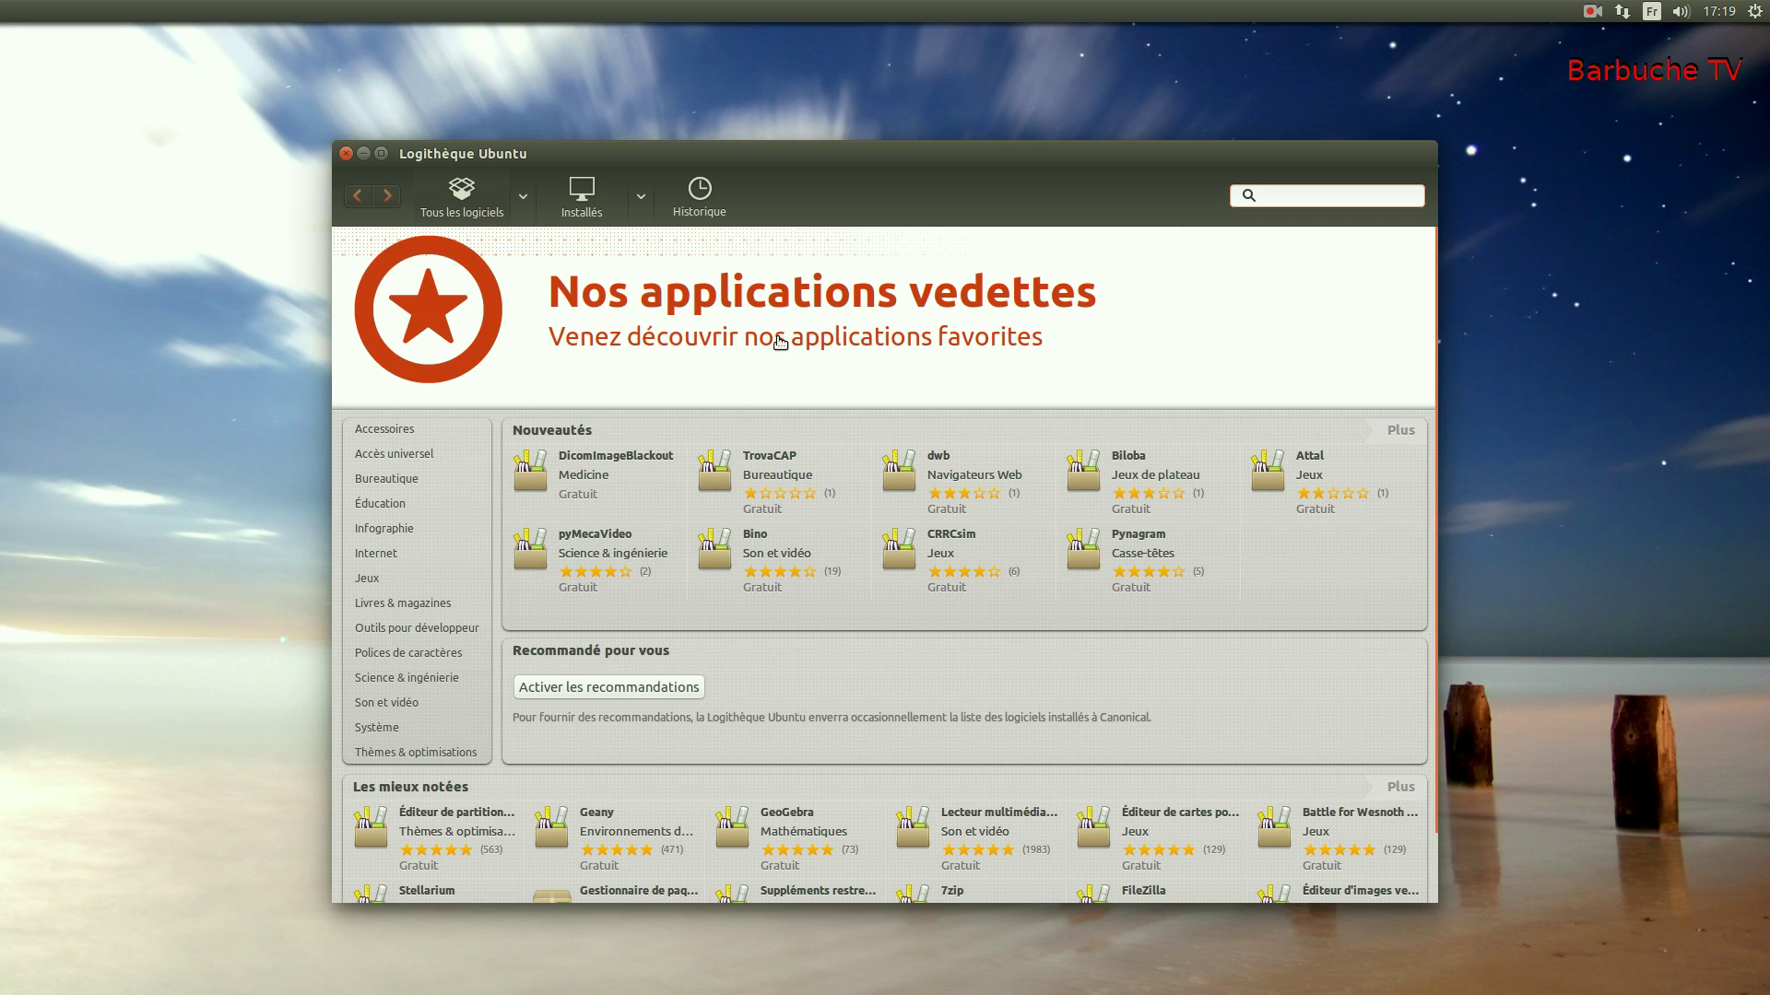
pyautogui.scroll(-2, 772, 323)
pyautogui.scroll(2, 809, 506)
pyautogui.click(397, 553)
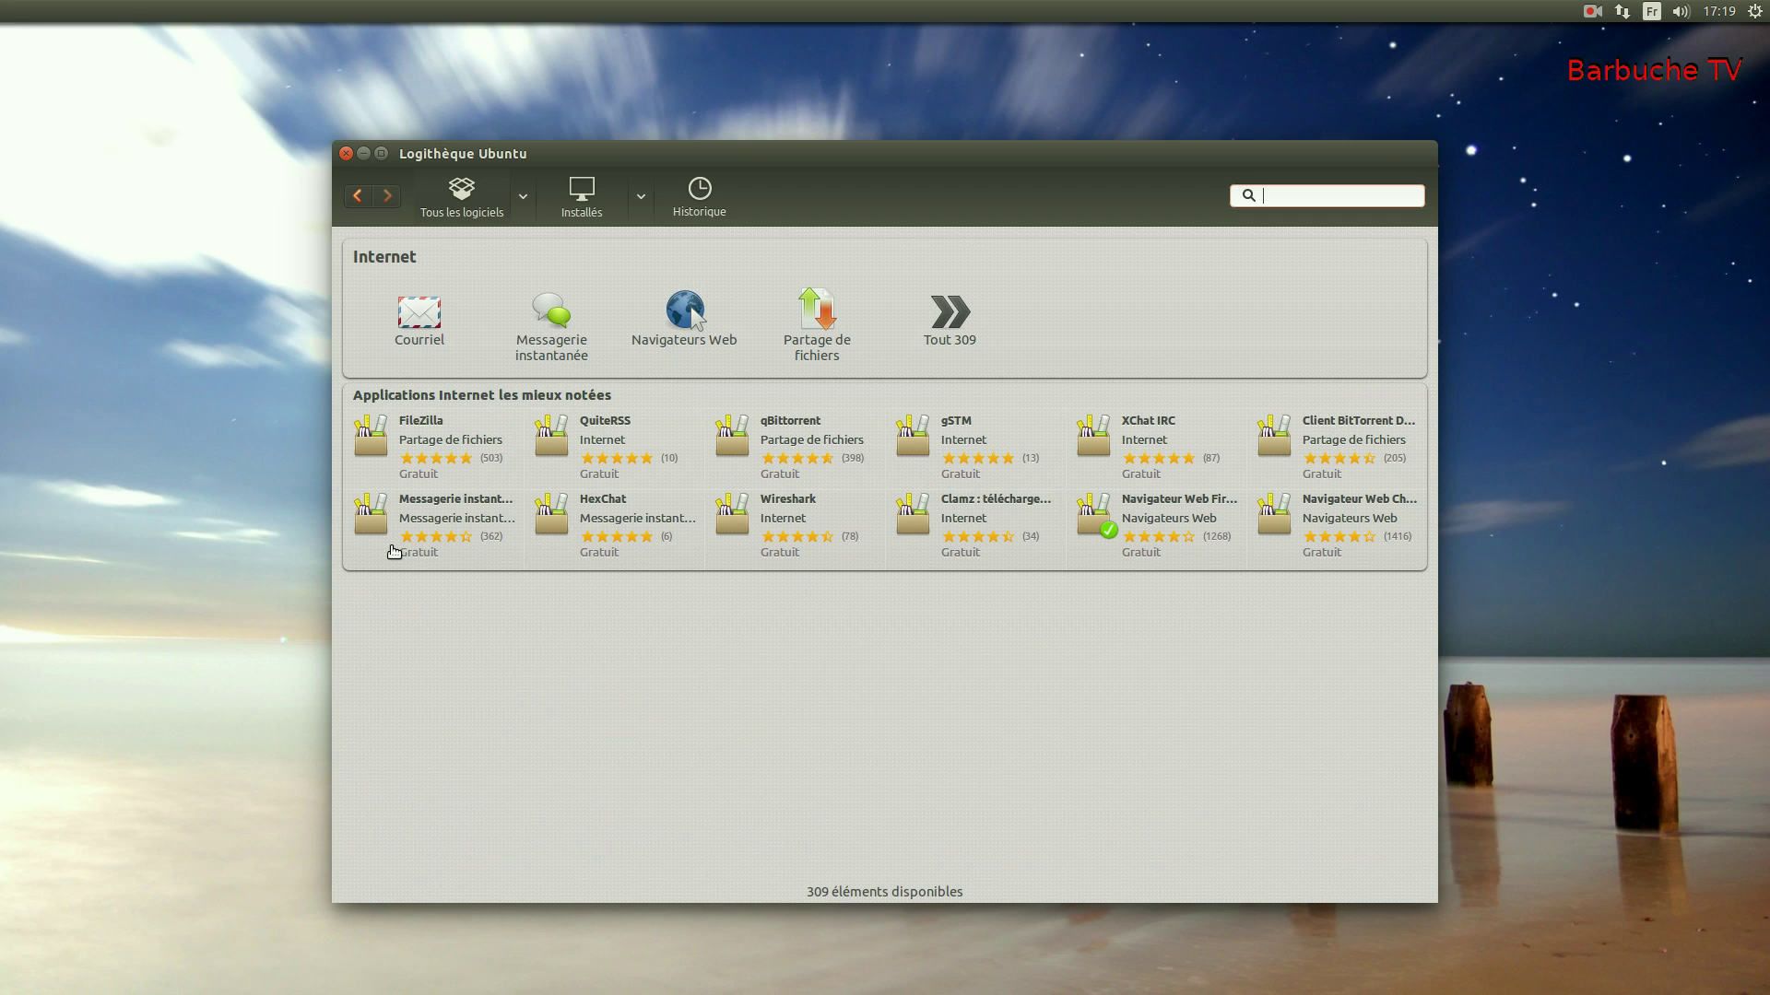
pyautogui.click(345, 153)
# View the overview of all system settings, moving its window slightly higher on the desktop, and close it.
pyautogui.moveTo(2, 350)
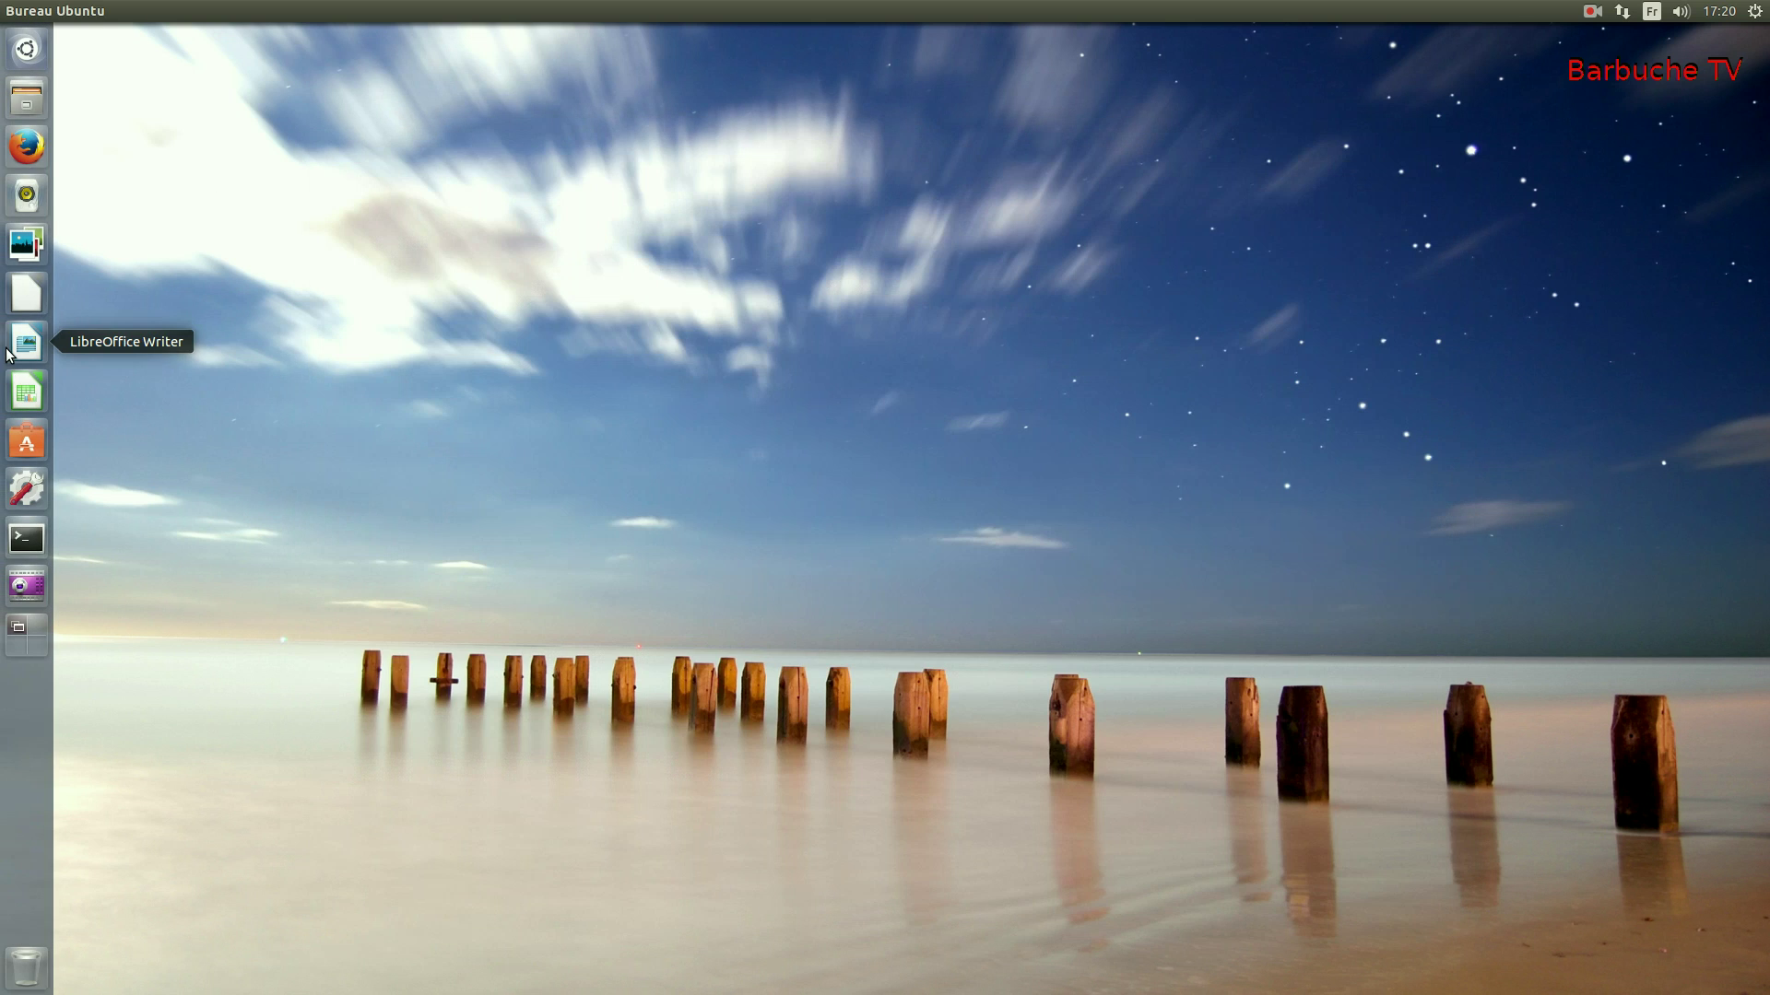
pyautogui.click(26, 488)
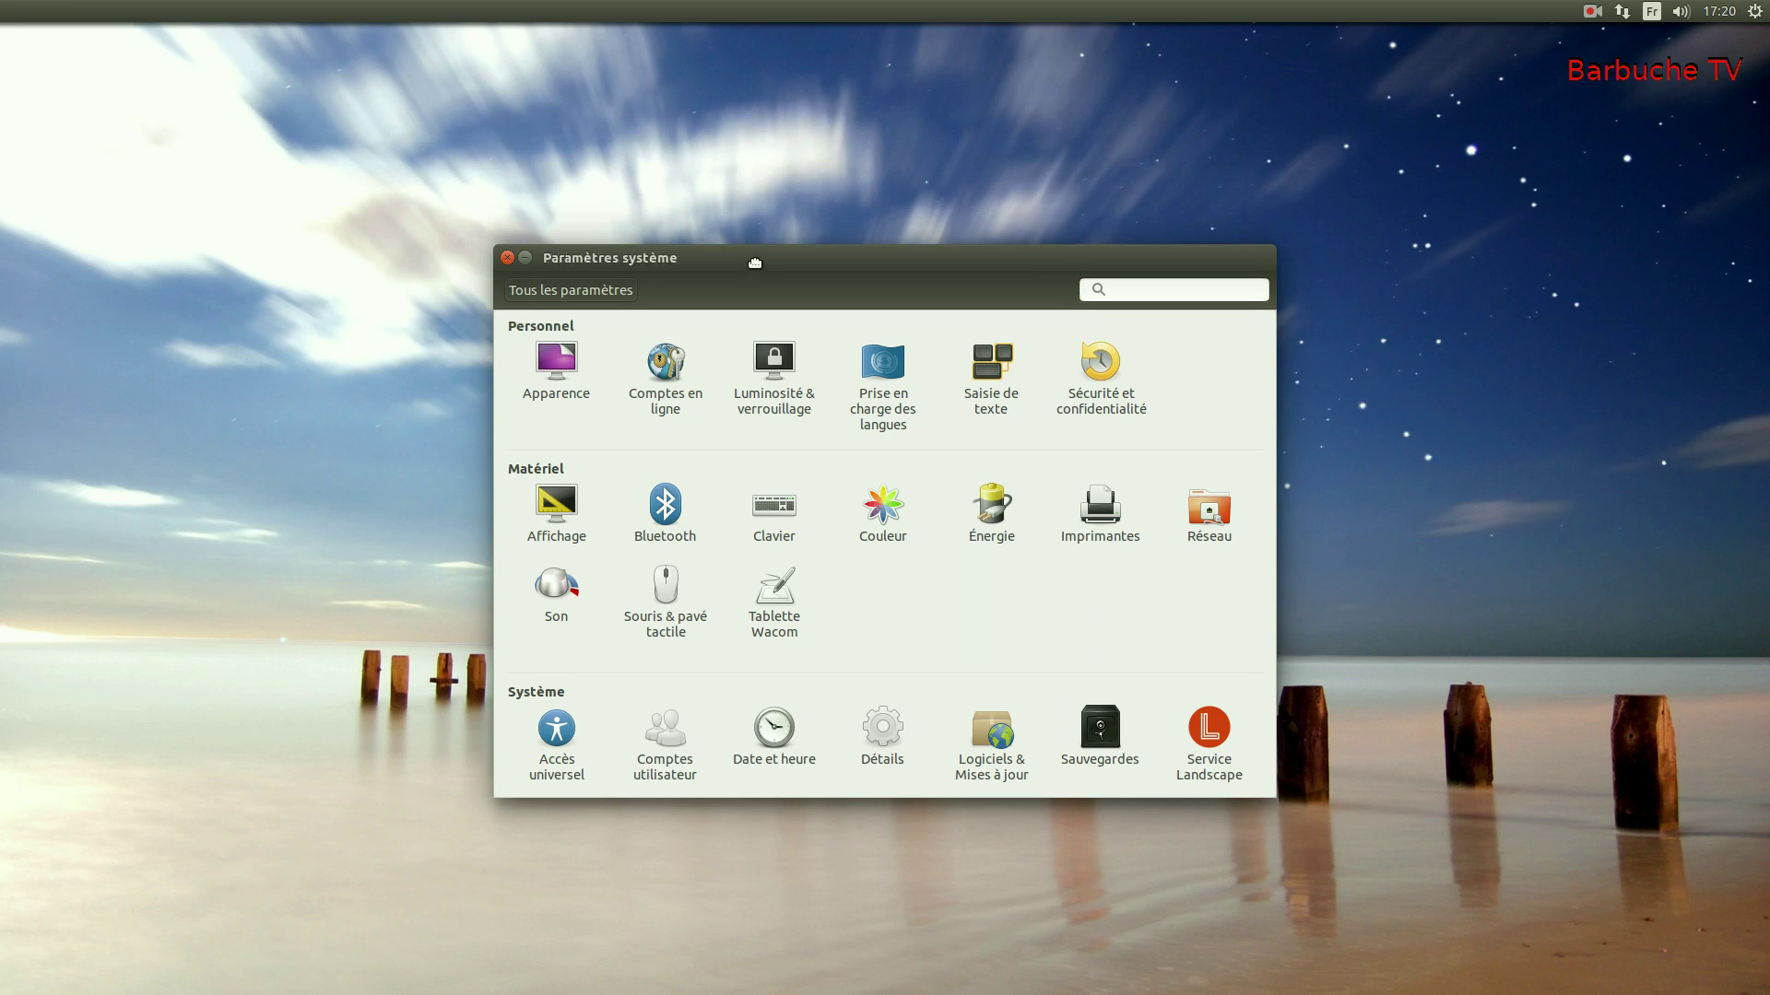
pyautogui.moveTo(756, 270); pyautogui.dragTo(768, 184)
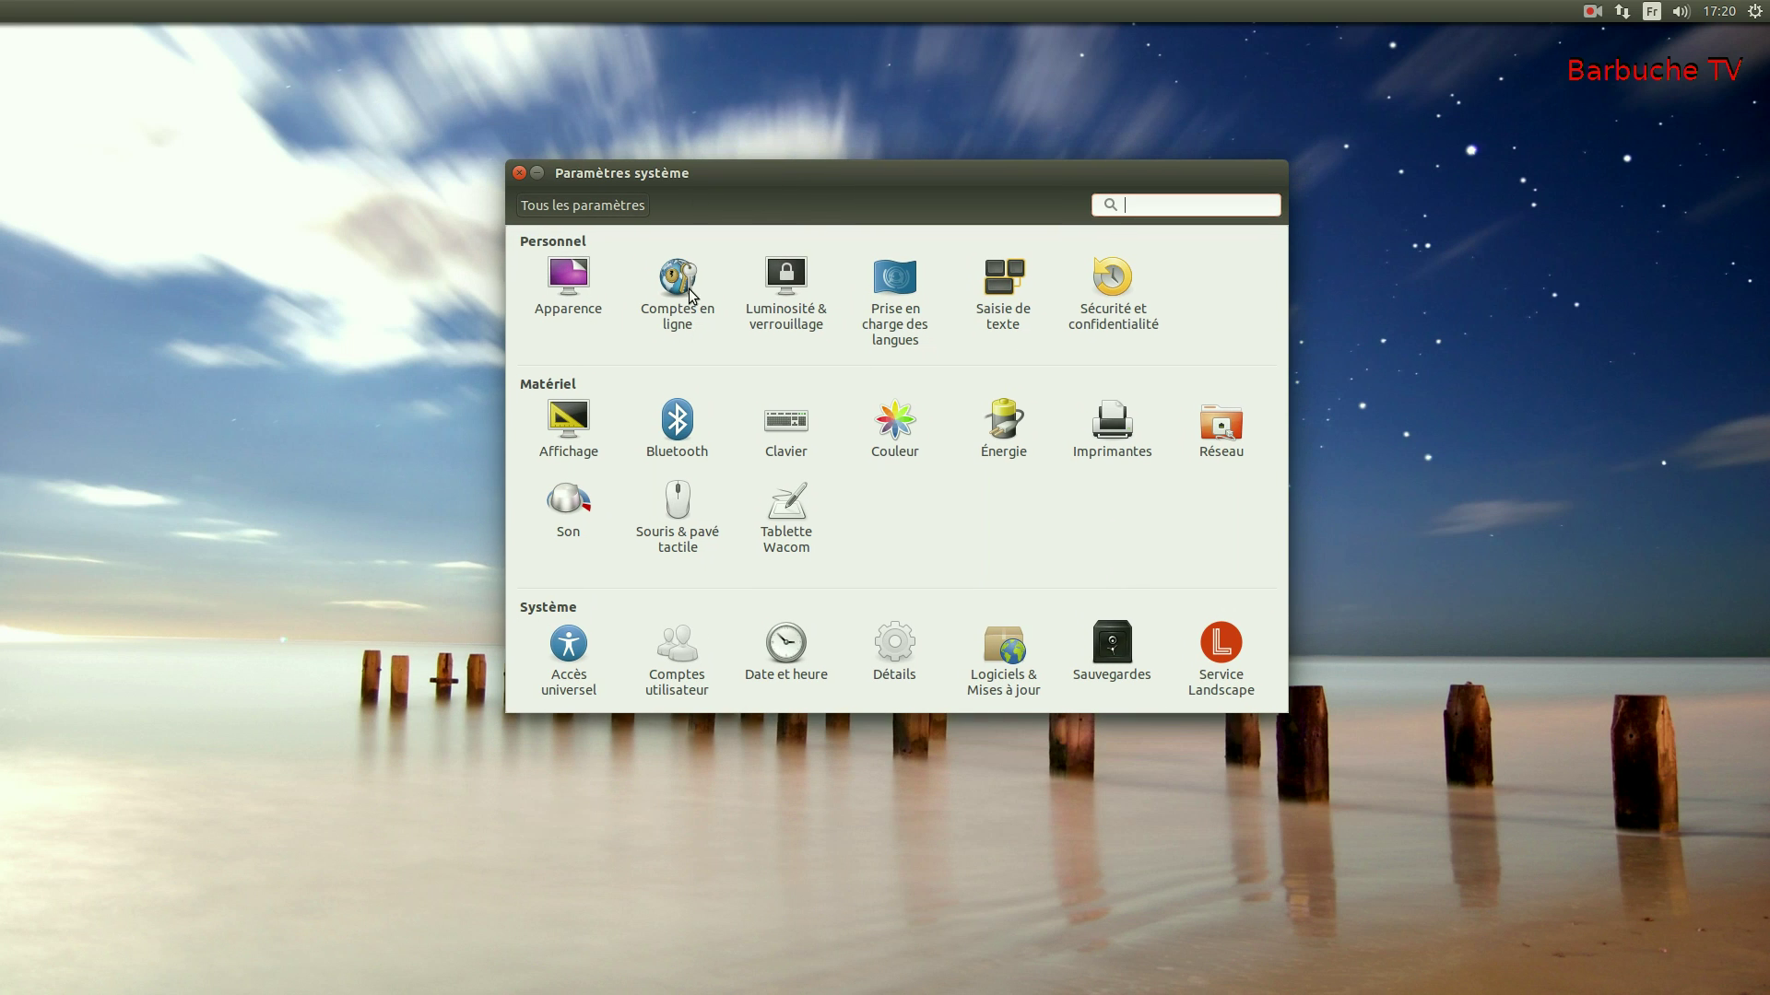
pyautogui.click(519, 174)
# Open the home folder in the file manager and check the file manager's version in its About window.
pyautogui.moveTo(7, 354)
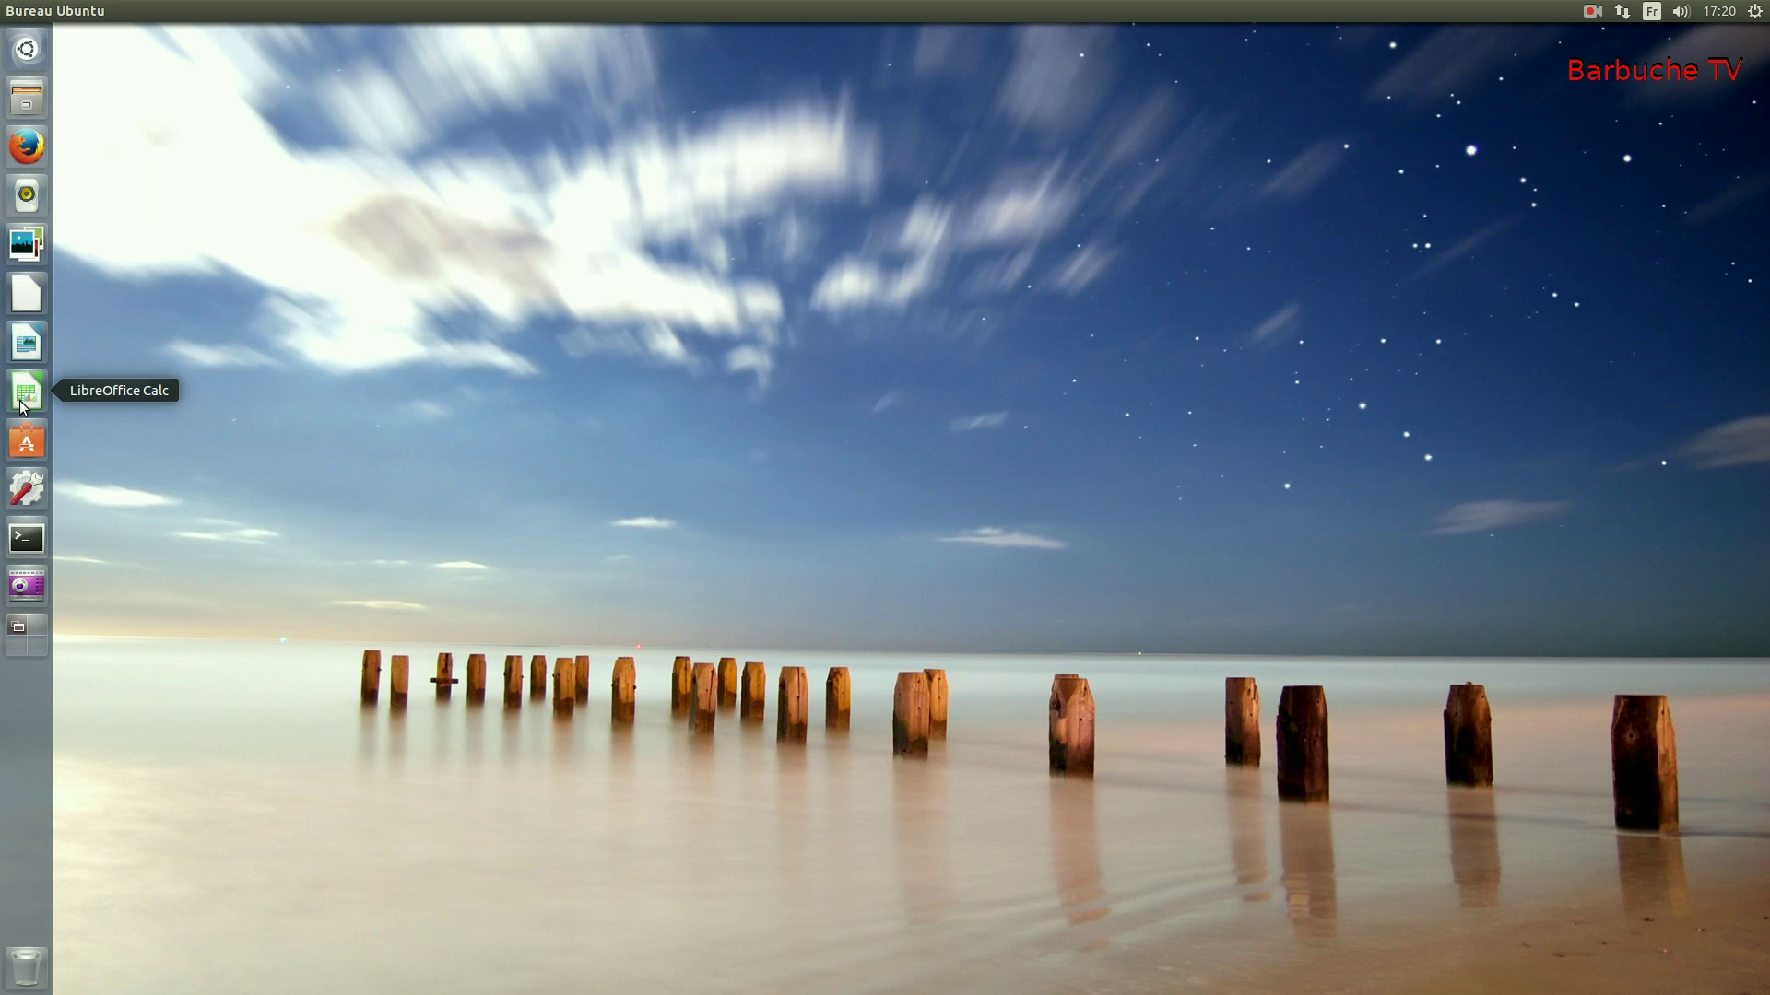
pyautogui.click(25, 103)
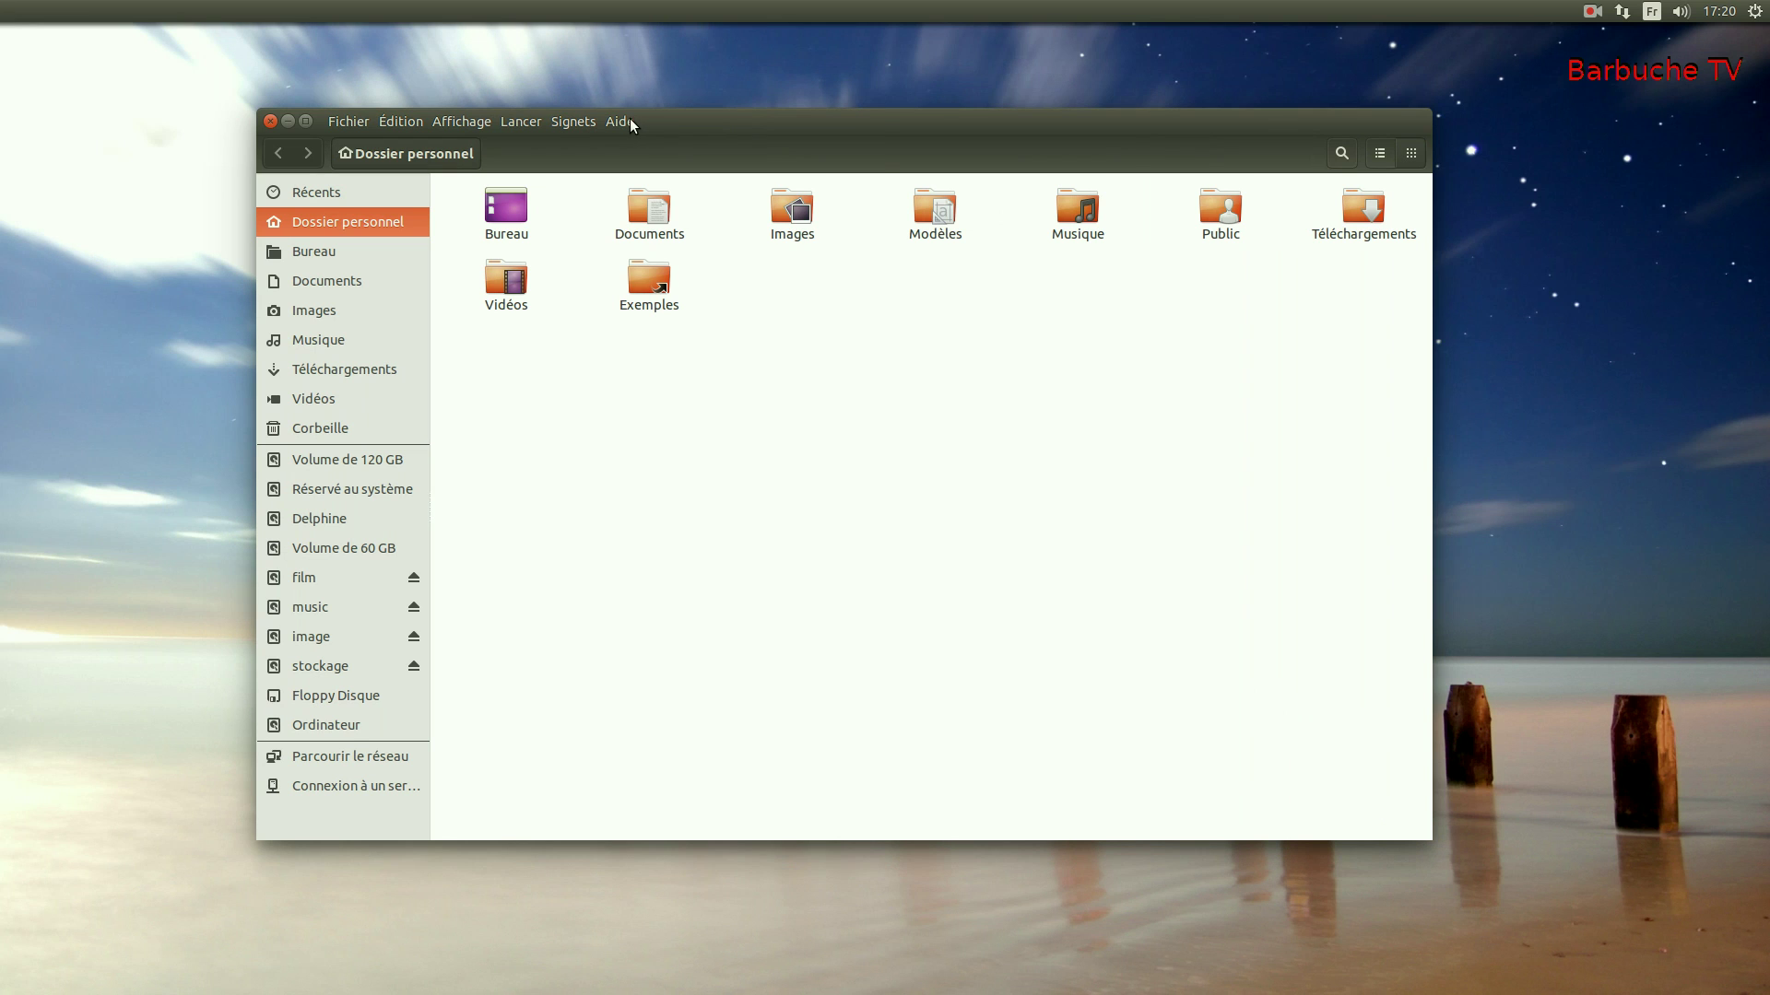
pyautogui.click(629, 118)
pyautogui.click(652, 257)
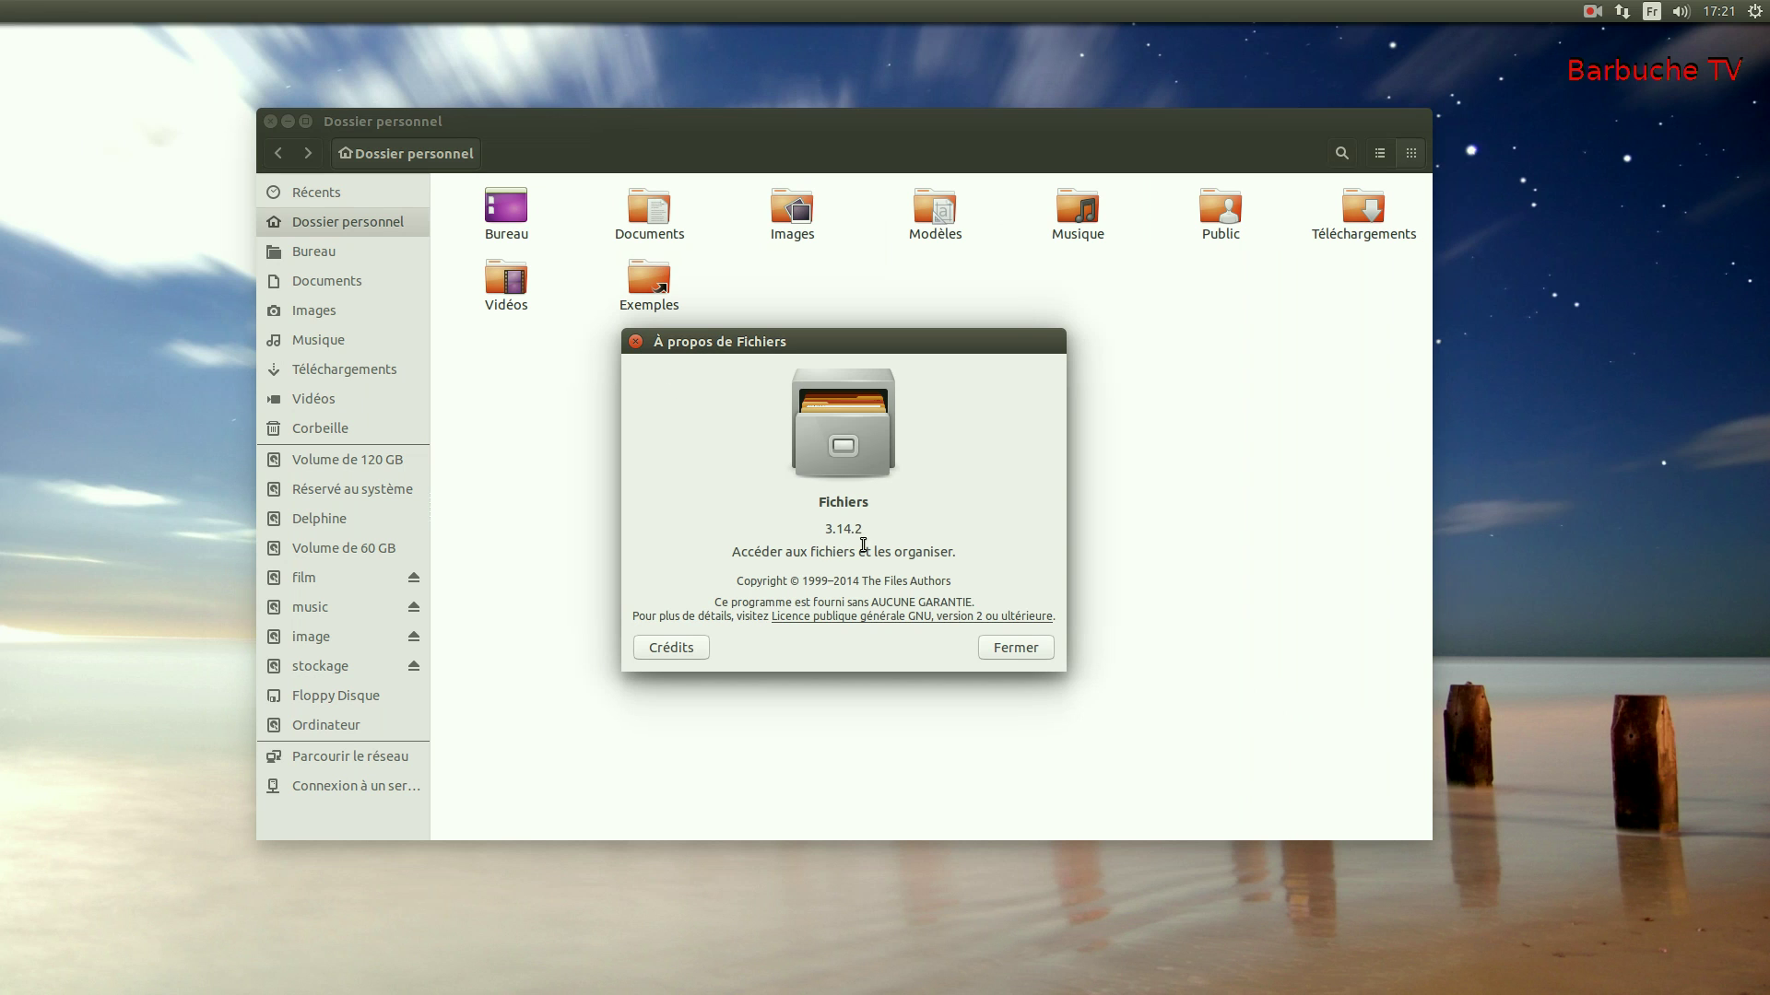
pyautogui.click(635, 341)
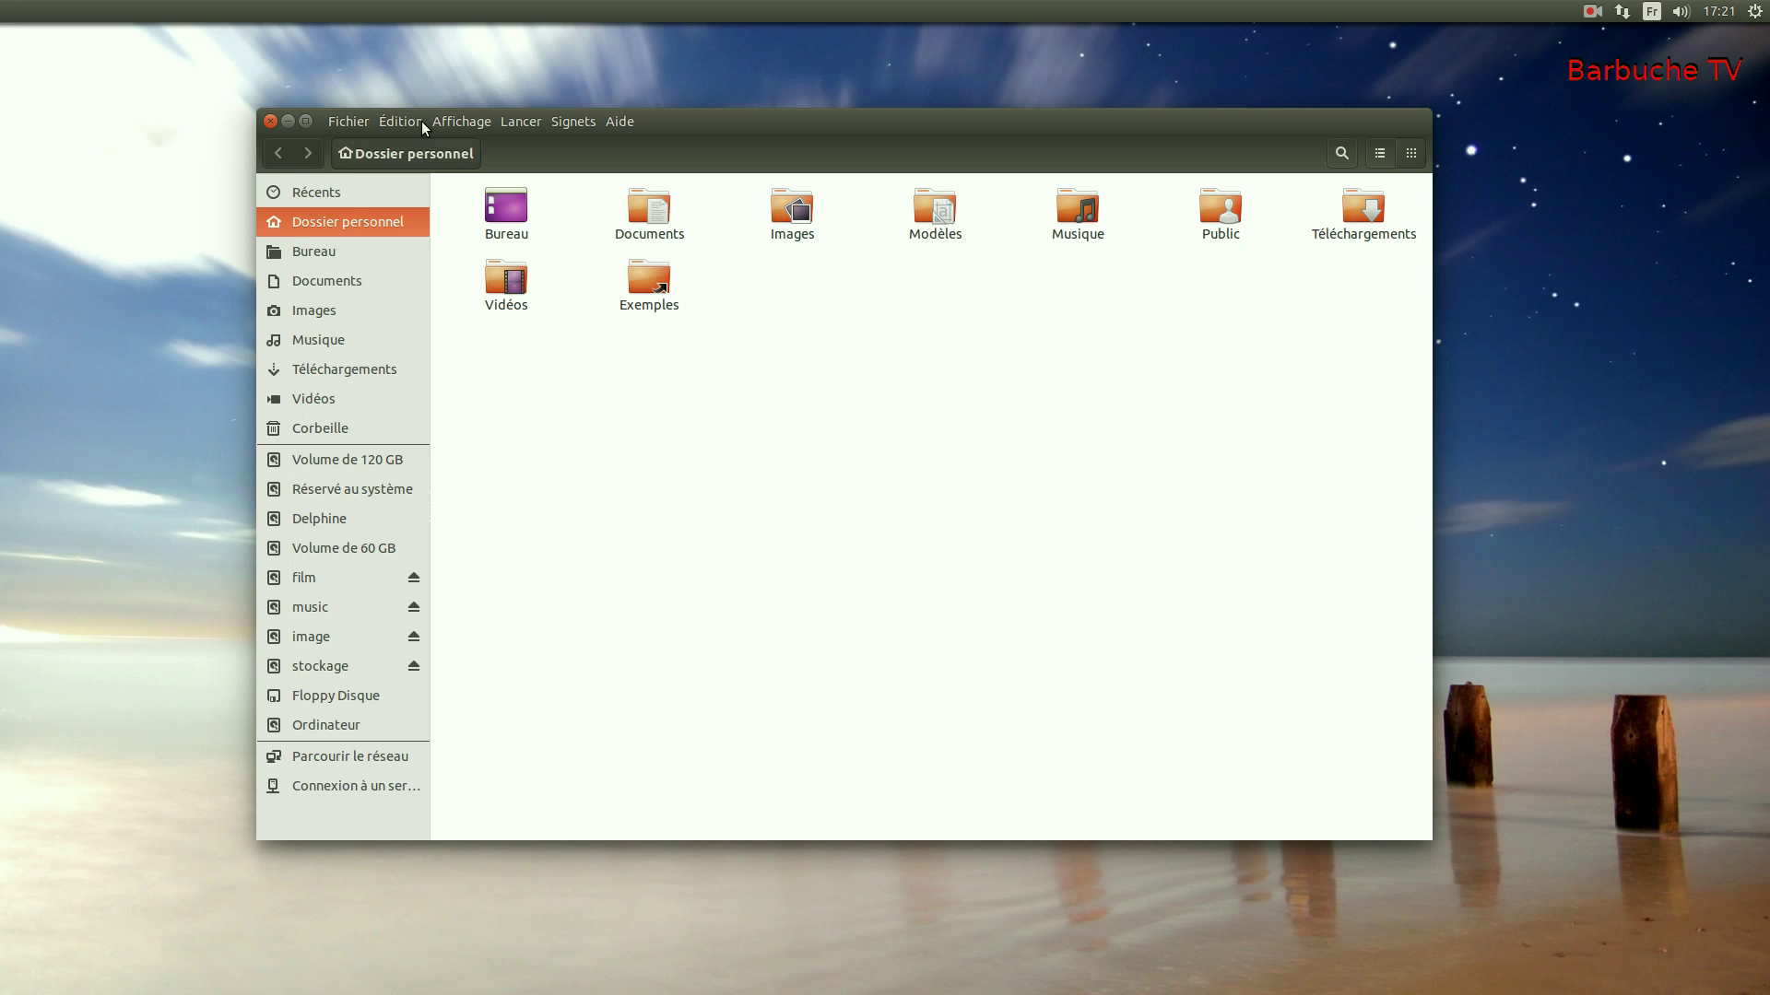
pyautogui.click(420, 121)
pyautogui.moveTo(440, 124)
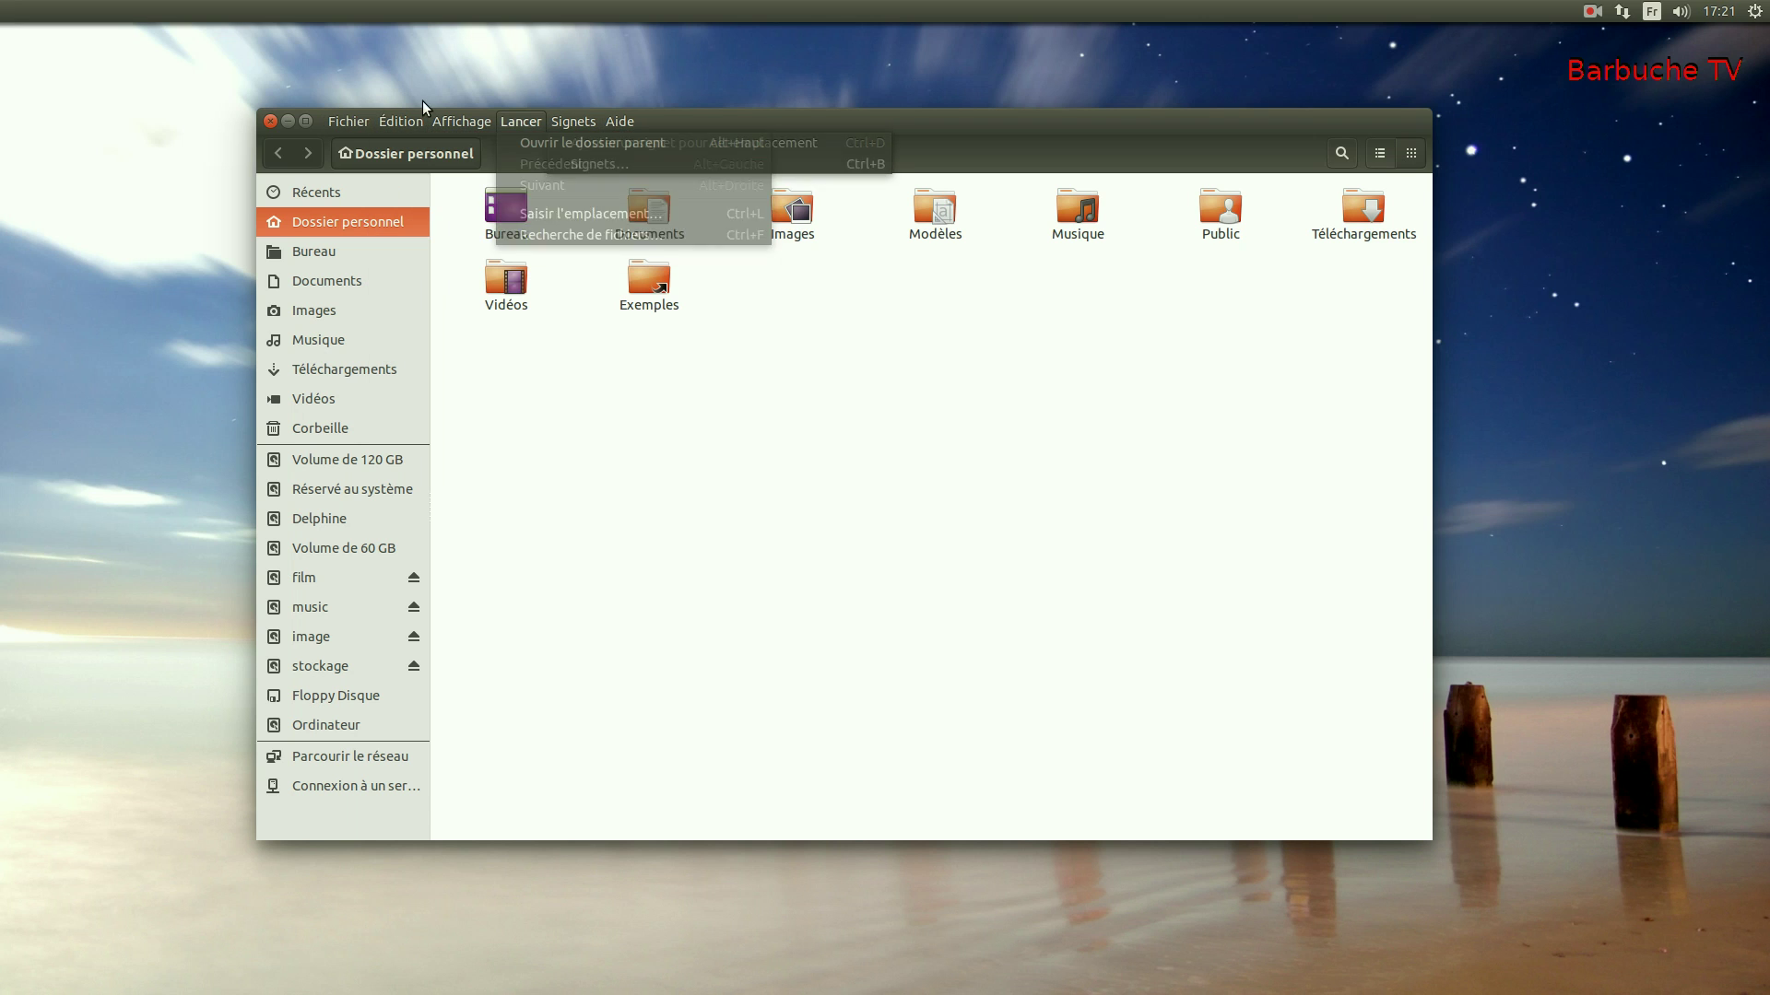
pyautogui.moveTo(522, 123)
pyautogui.click(1250, 354)
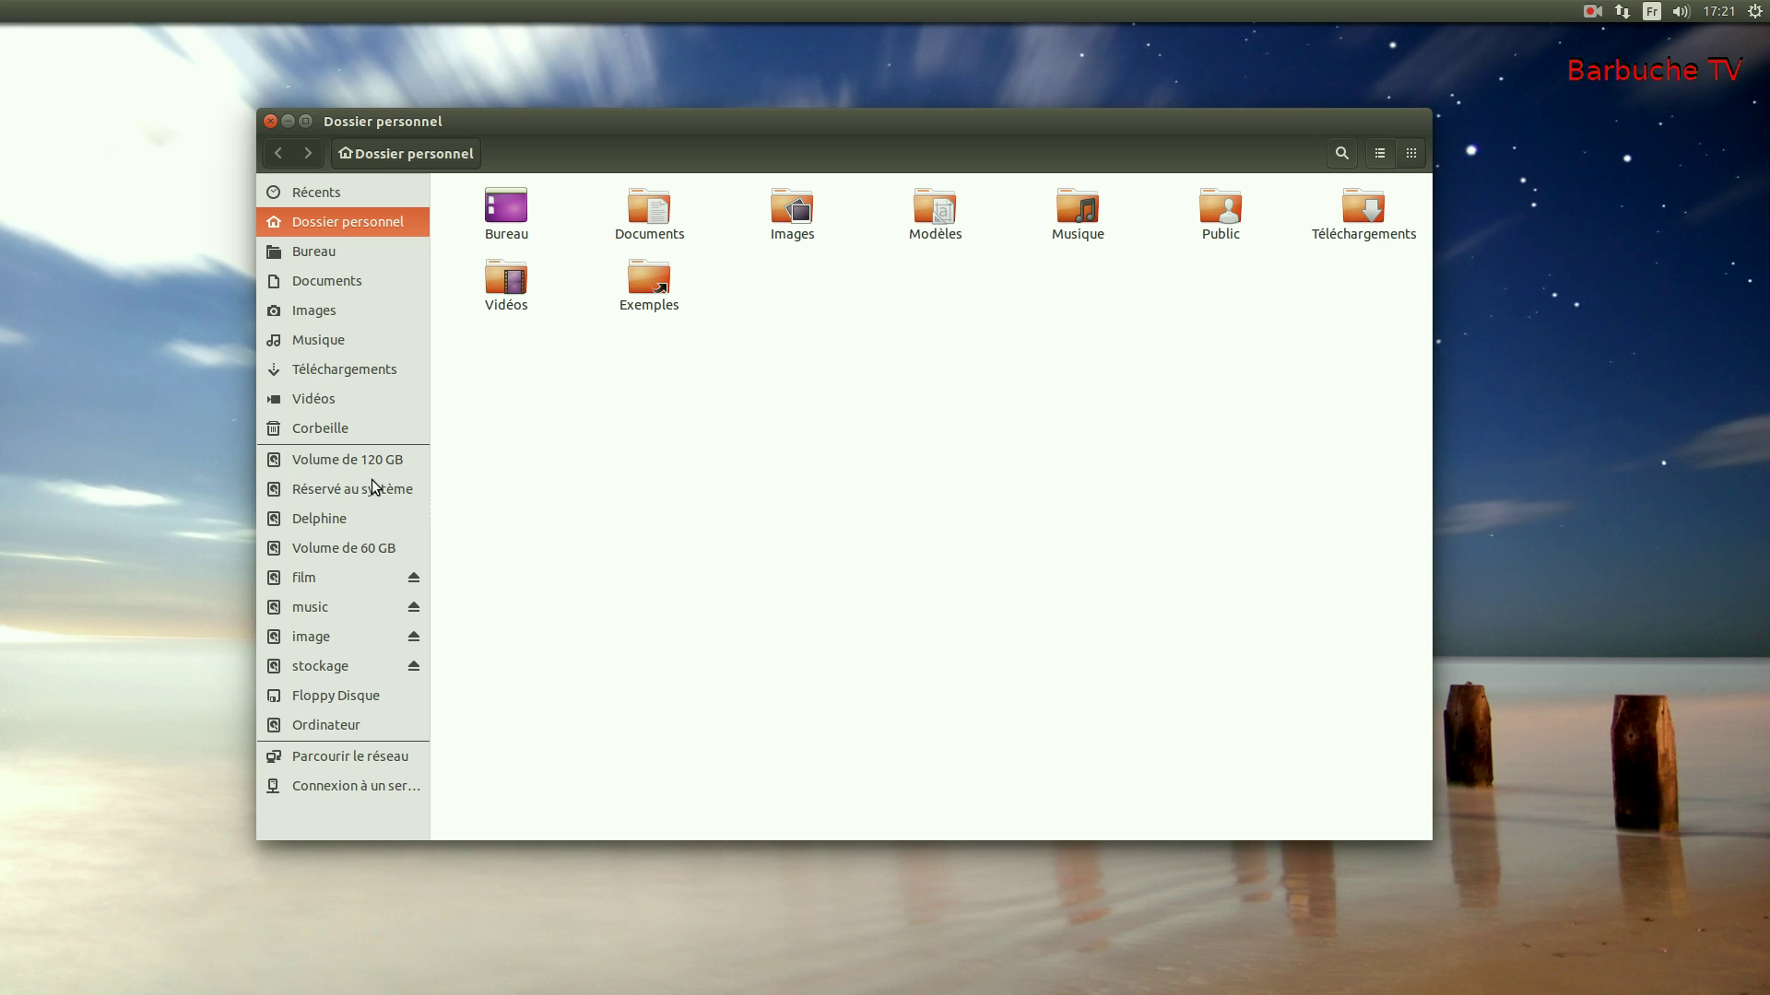
# Play the Simpsons episode from the Vidéos folder, skipping ahead to about 3:03 and pausing it there.
pyautogui.click(311, 398)
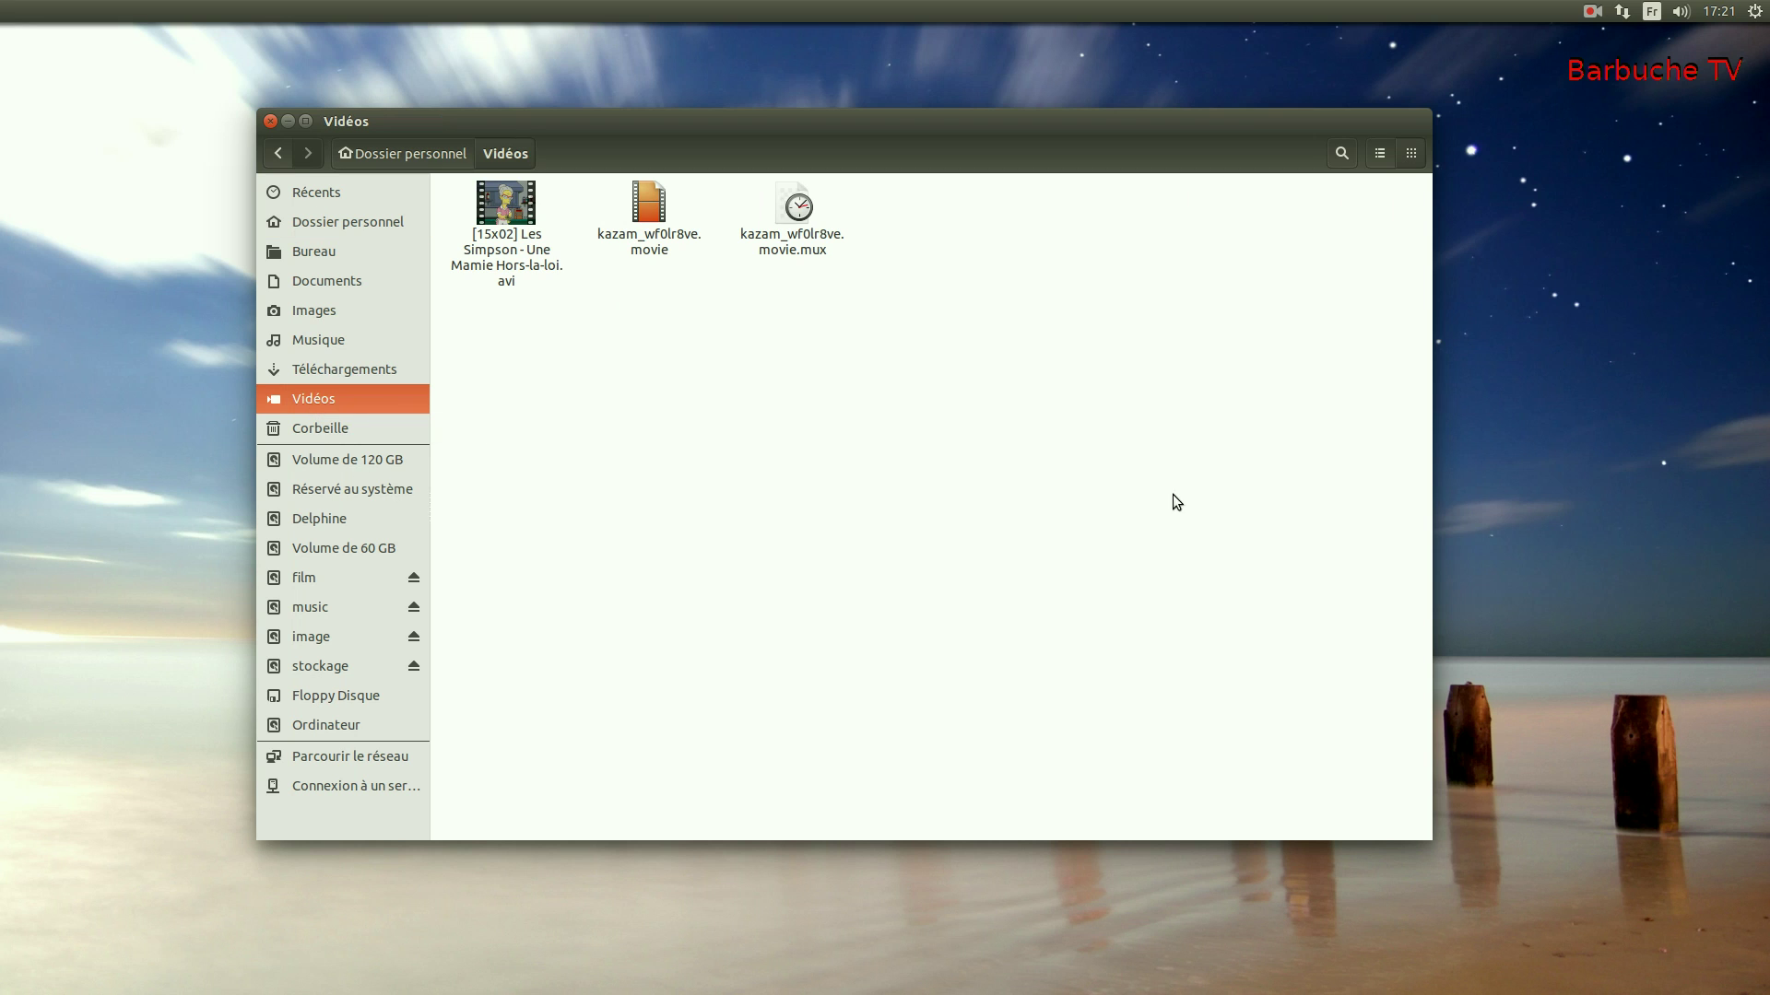
pyautogui.doubleClick(506, 208)
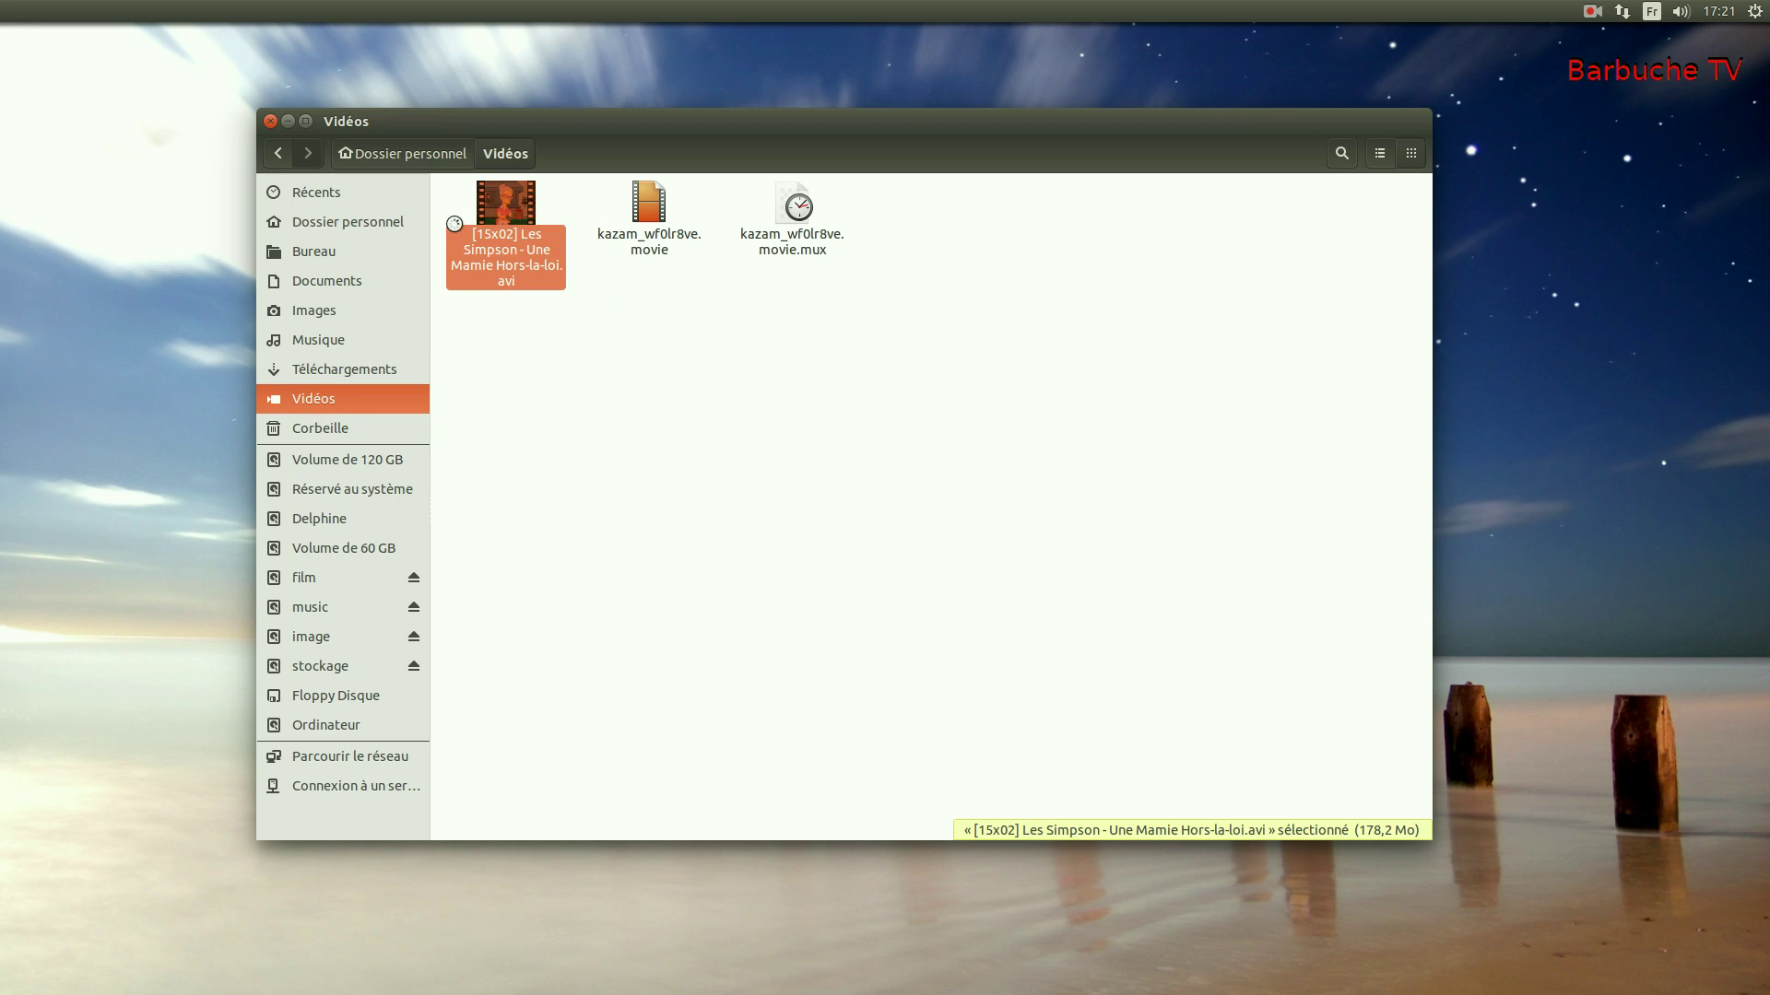
pyautogui.moveTo(1182, 433); pyautogui.dragTo(860, 225)
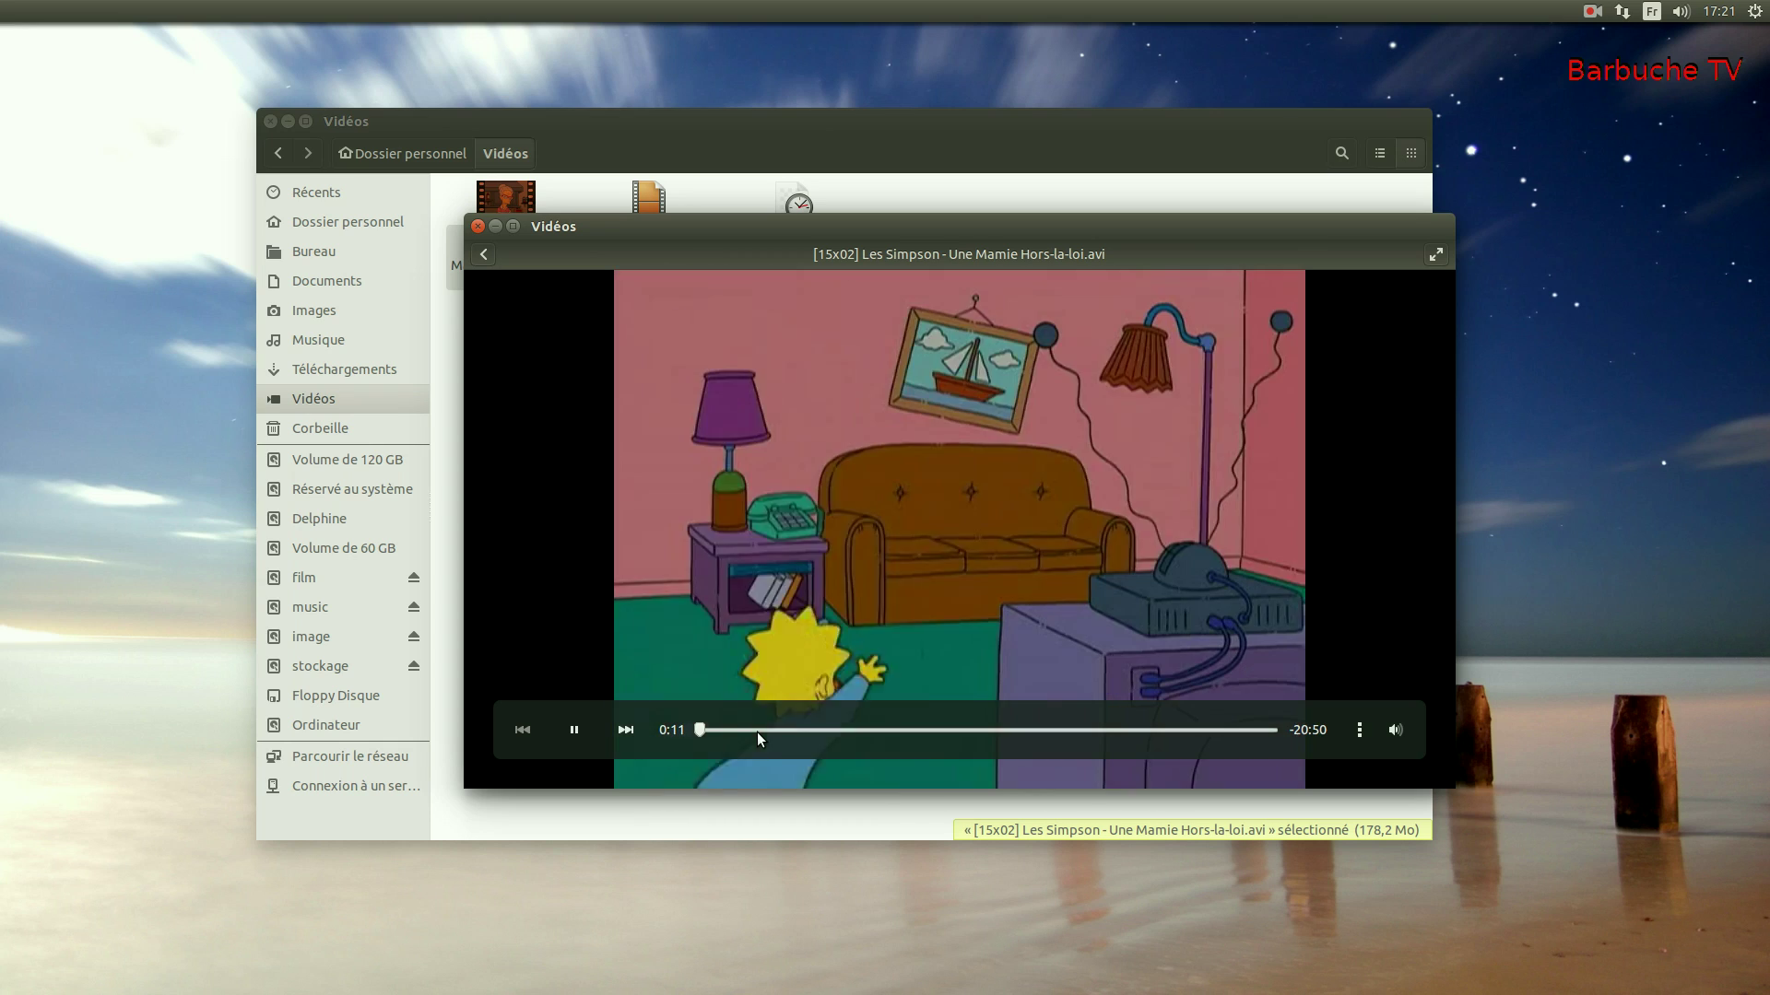
pyautogui.click(777, 731)
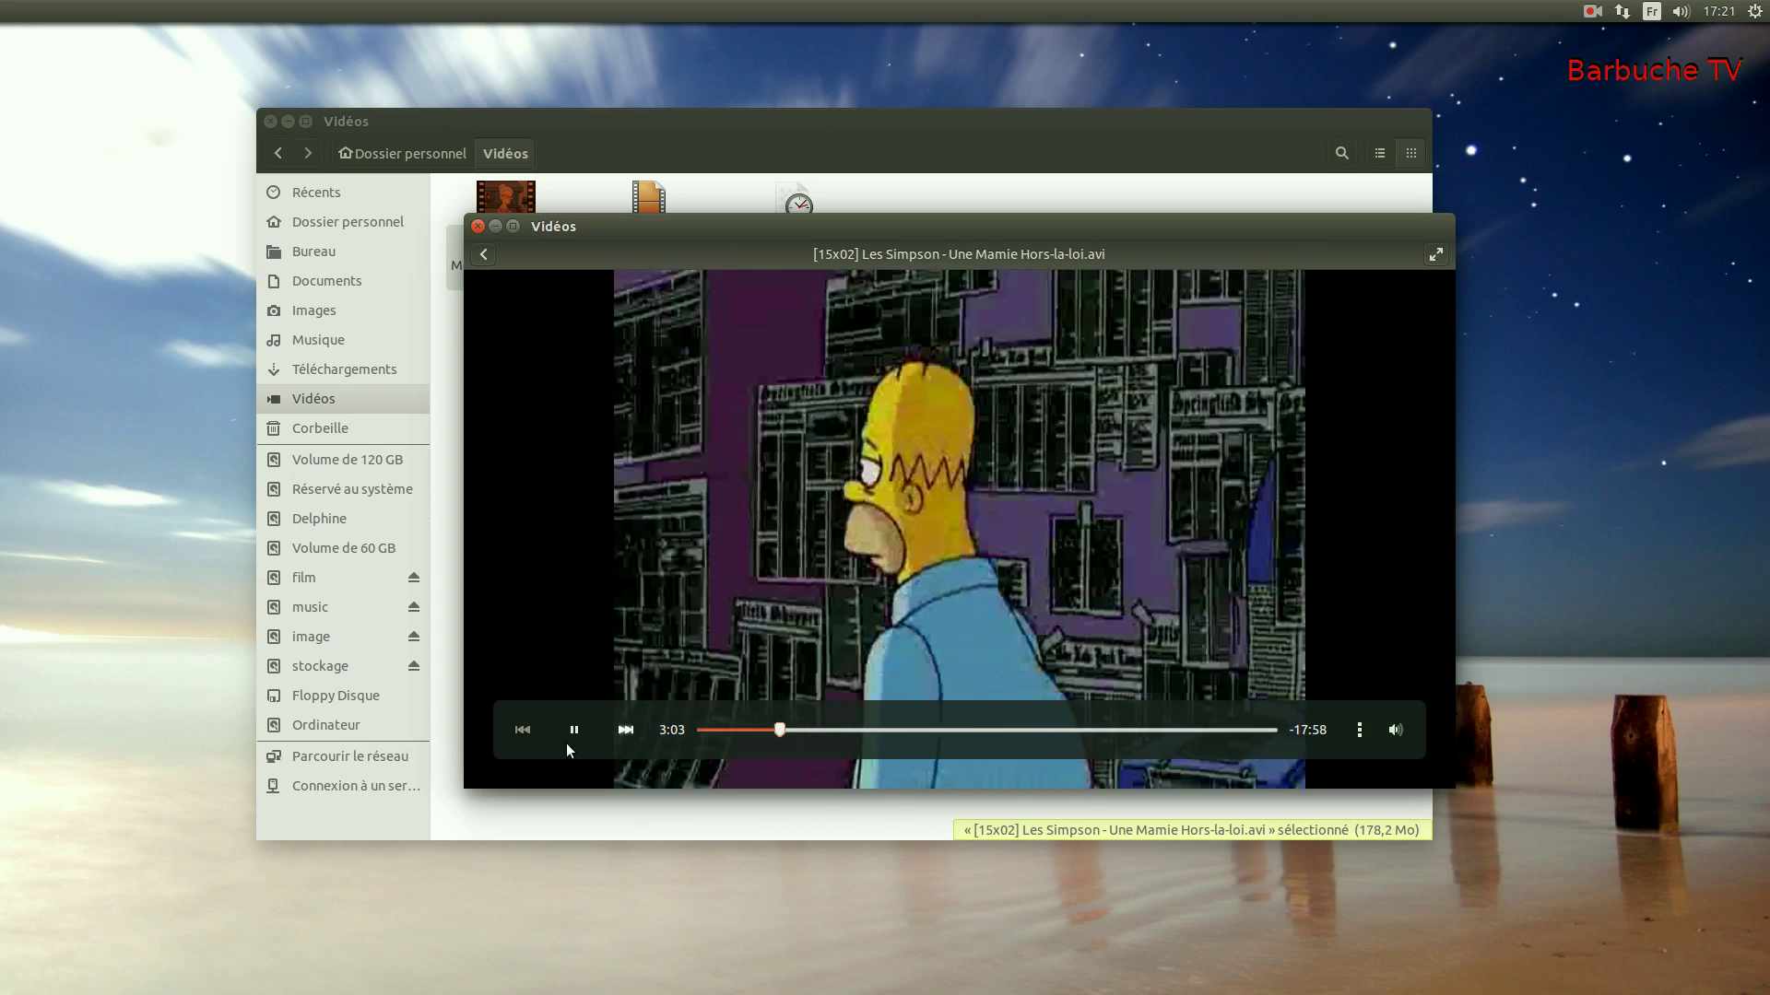
pyautogui.click(574, 729)
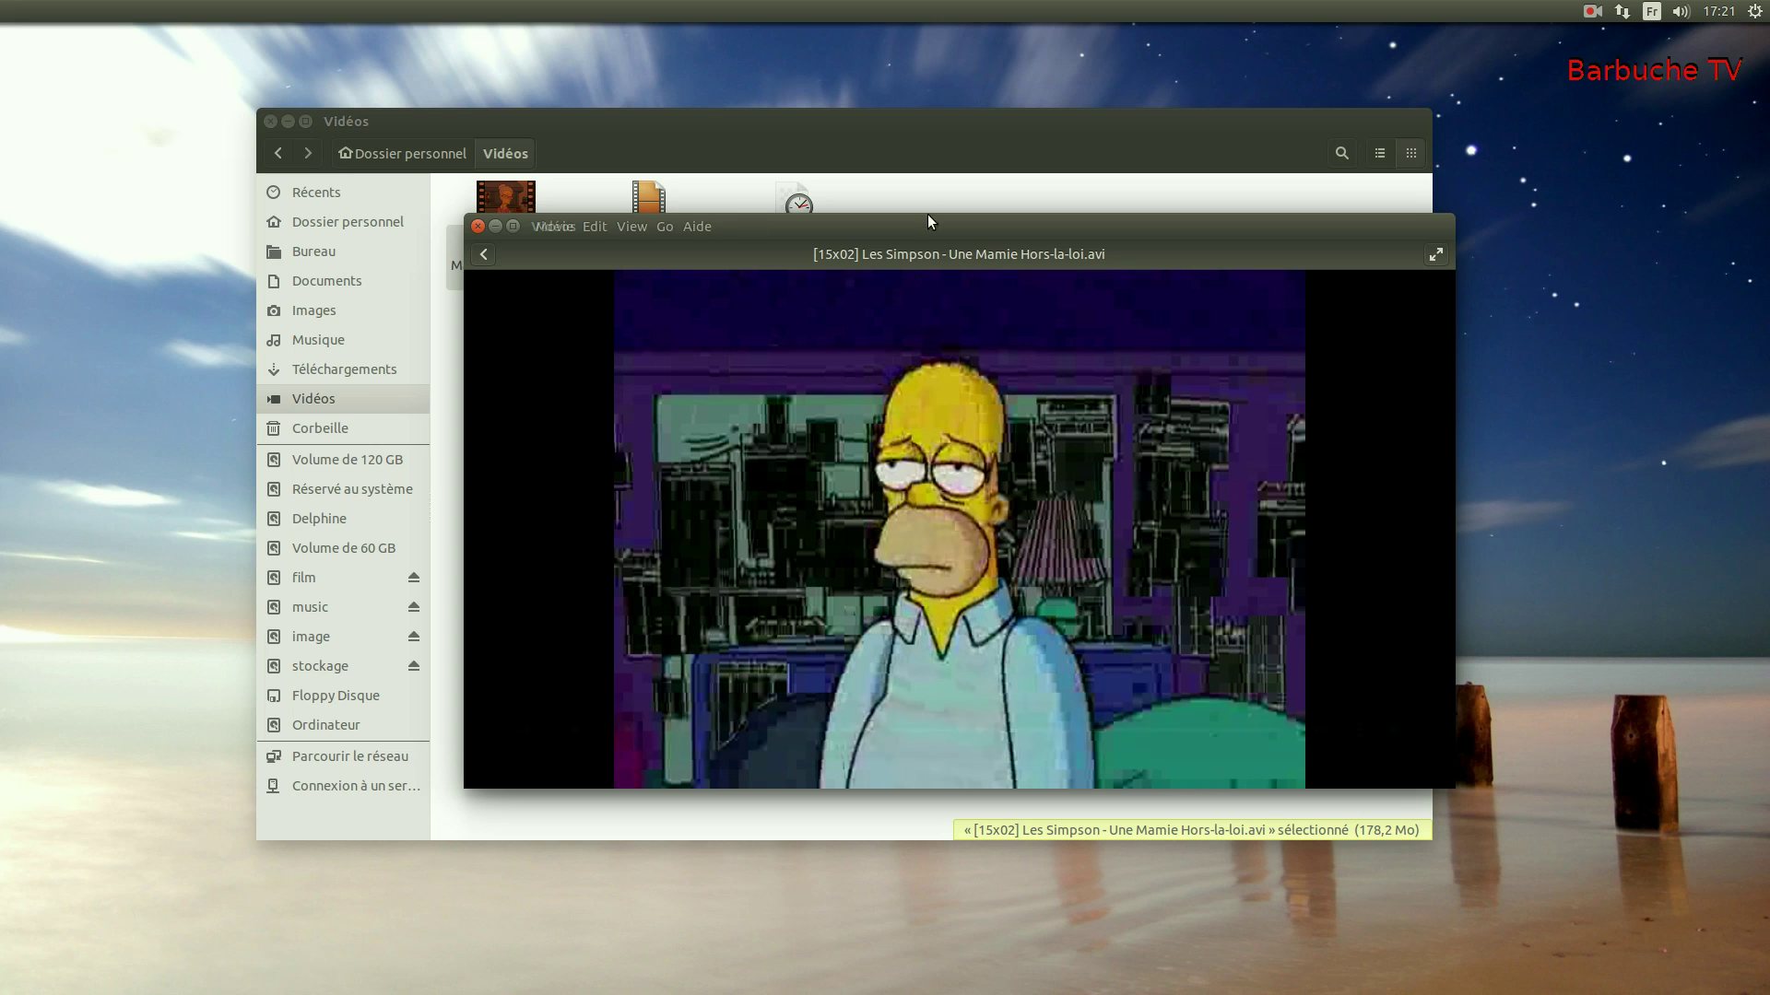
# Examine the video player's playback options and its movie, view and navigation commands without choosing any.
pyautogui.moveTo(817, 234)
pyautogui.moveTo(588, 728)
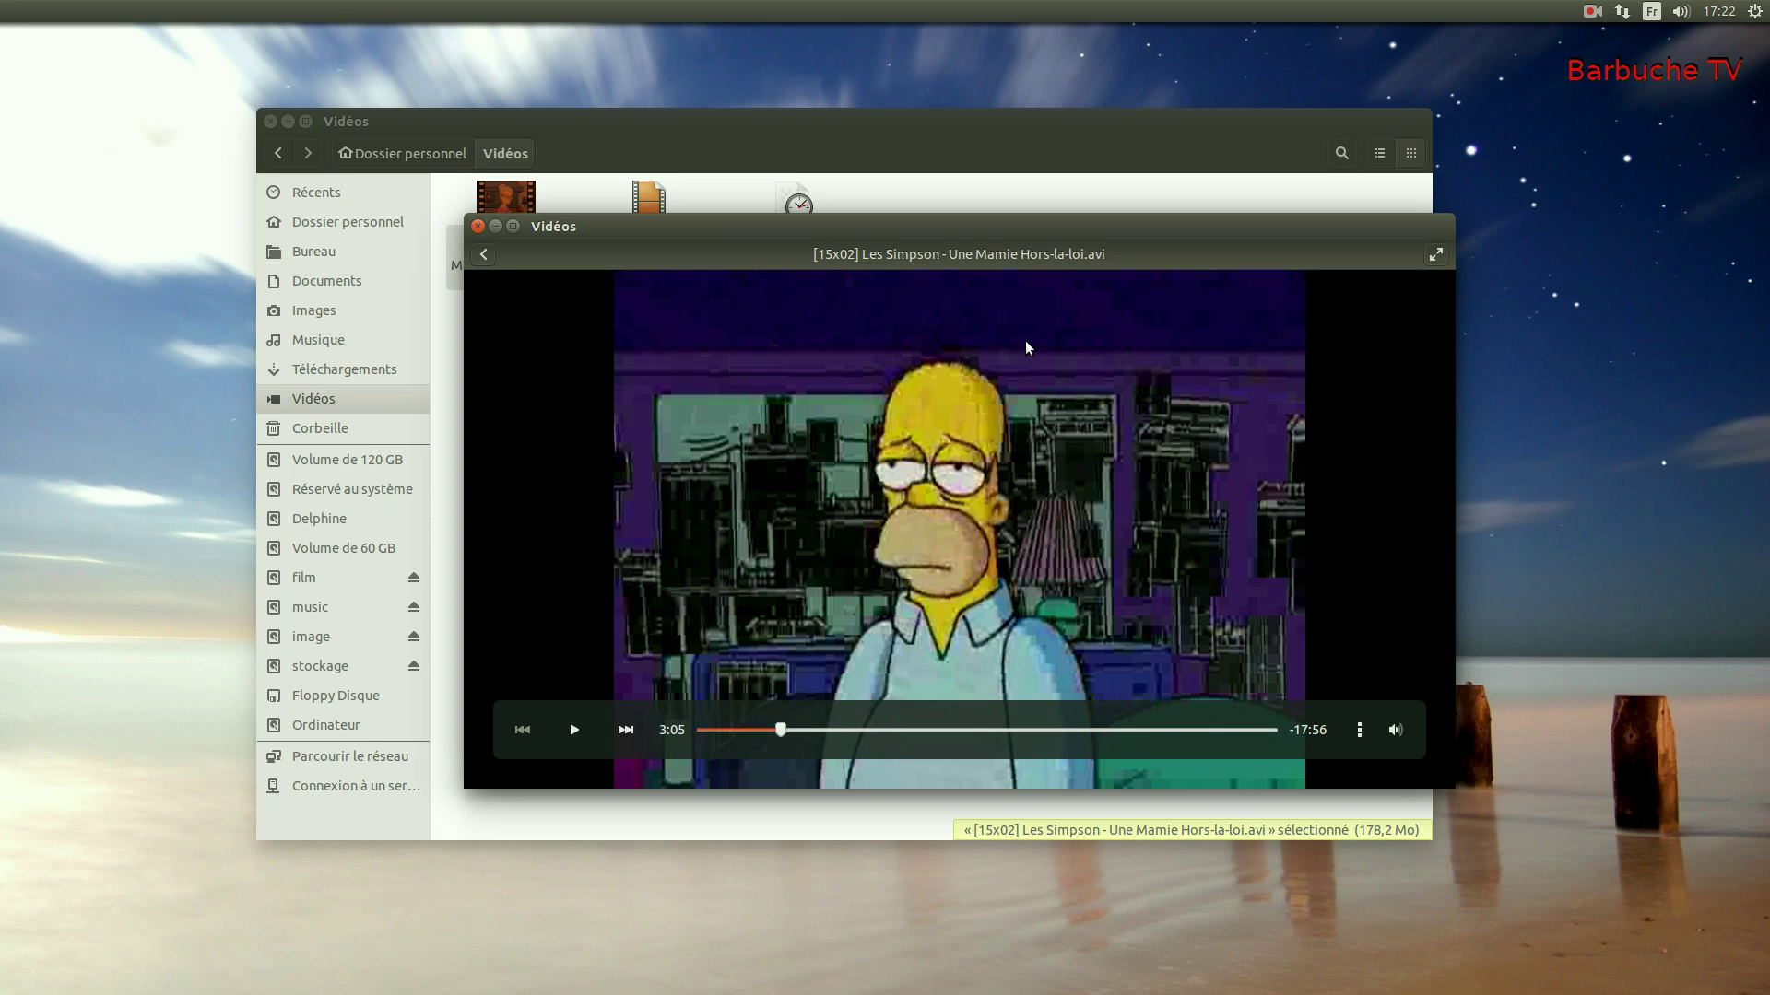
pyautogui.click(1362, 728)
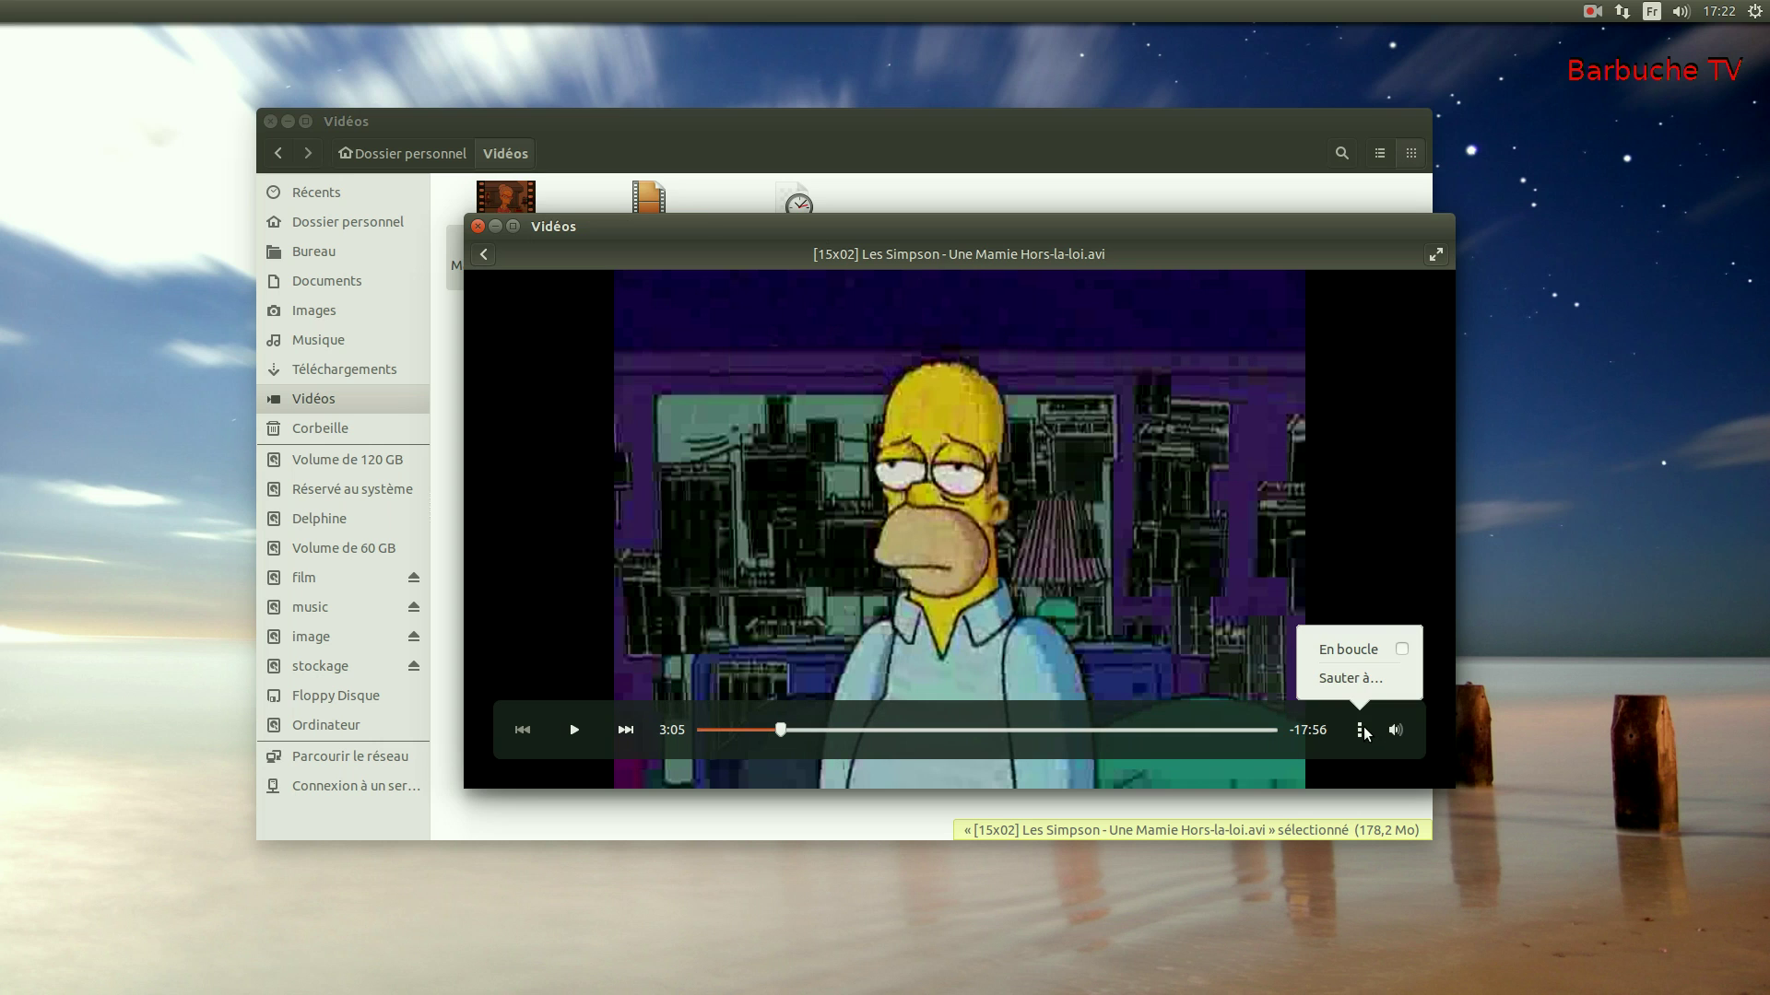
pyautogui.click(1375, 565)
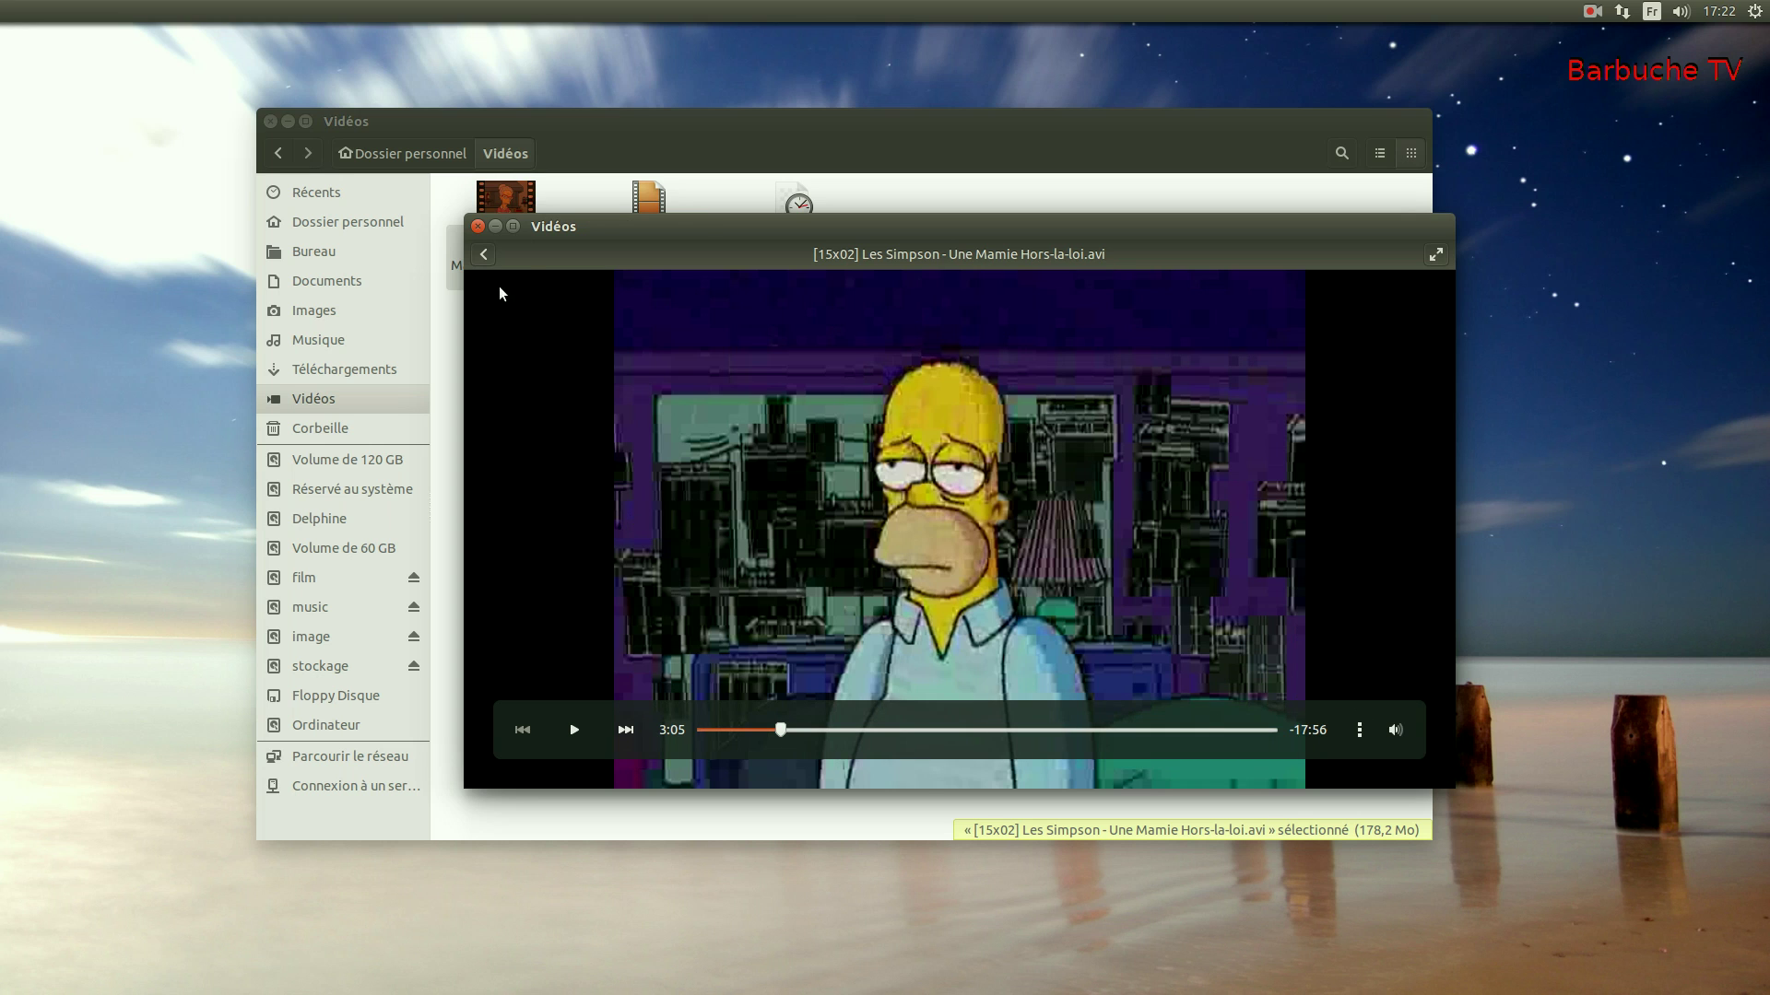
pyautogui.click(560, 226)
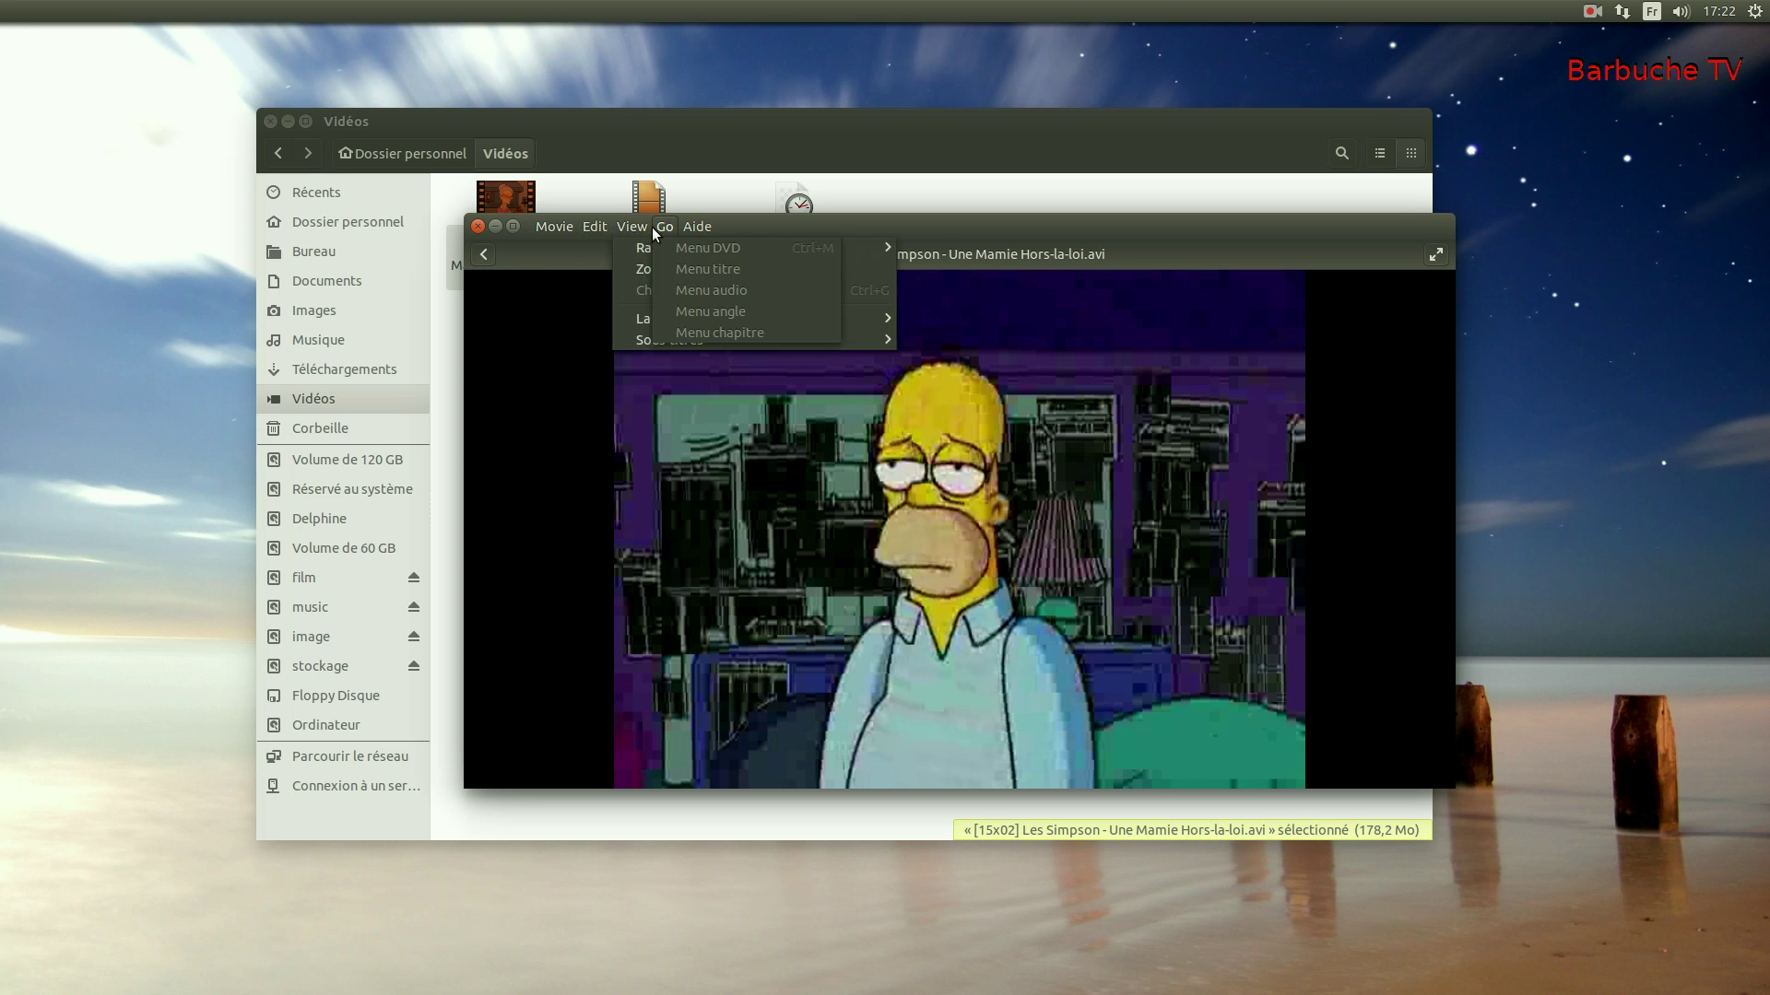
pyautogui.moveTo(573, 226)
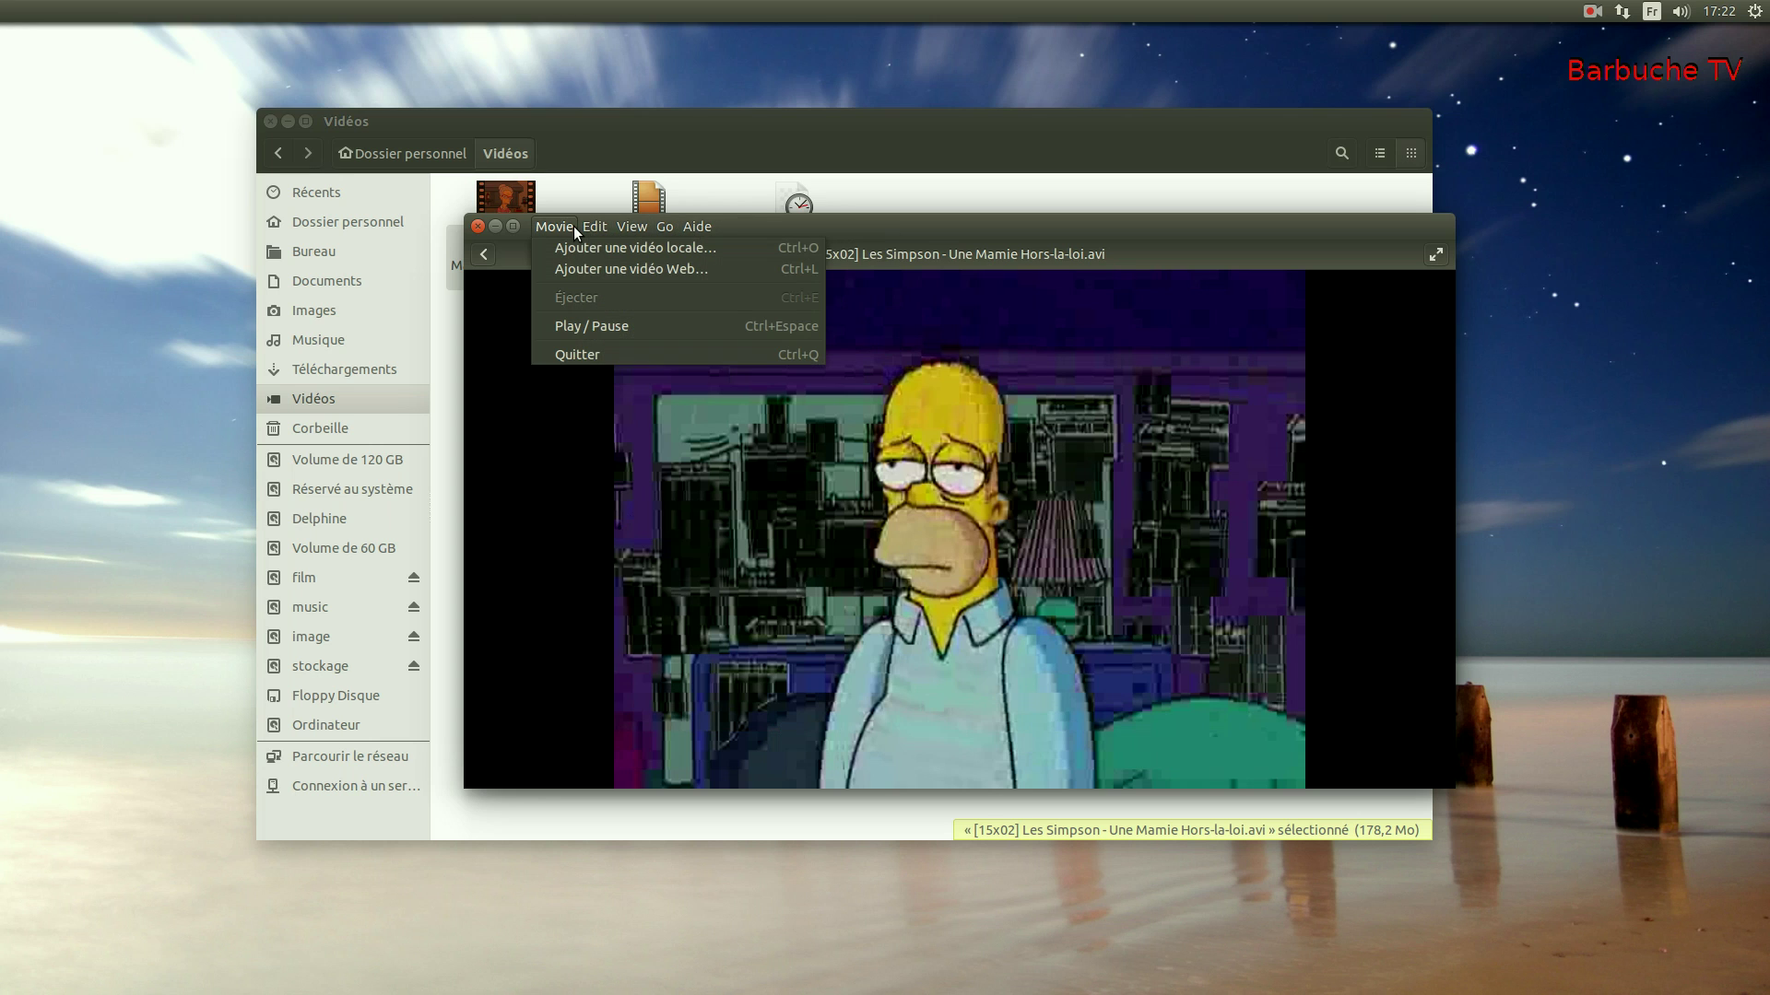
pyautogui.click(551, 476)
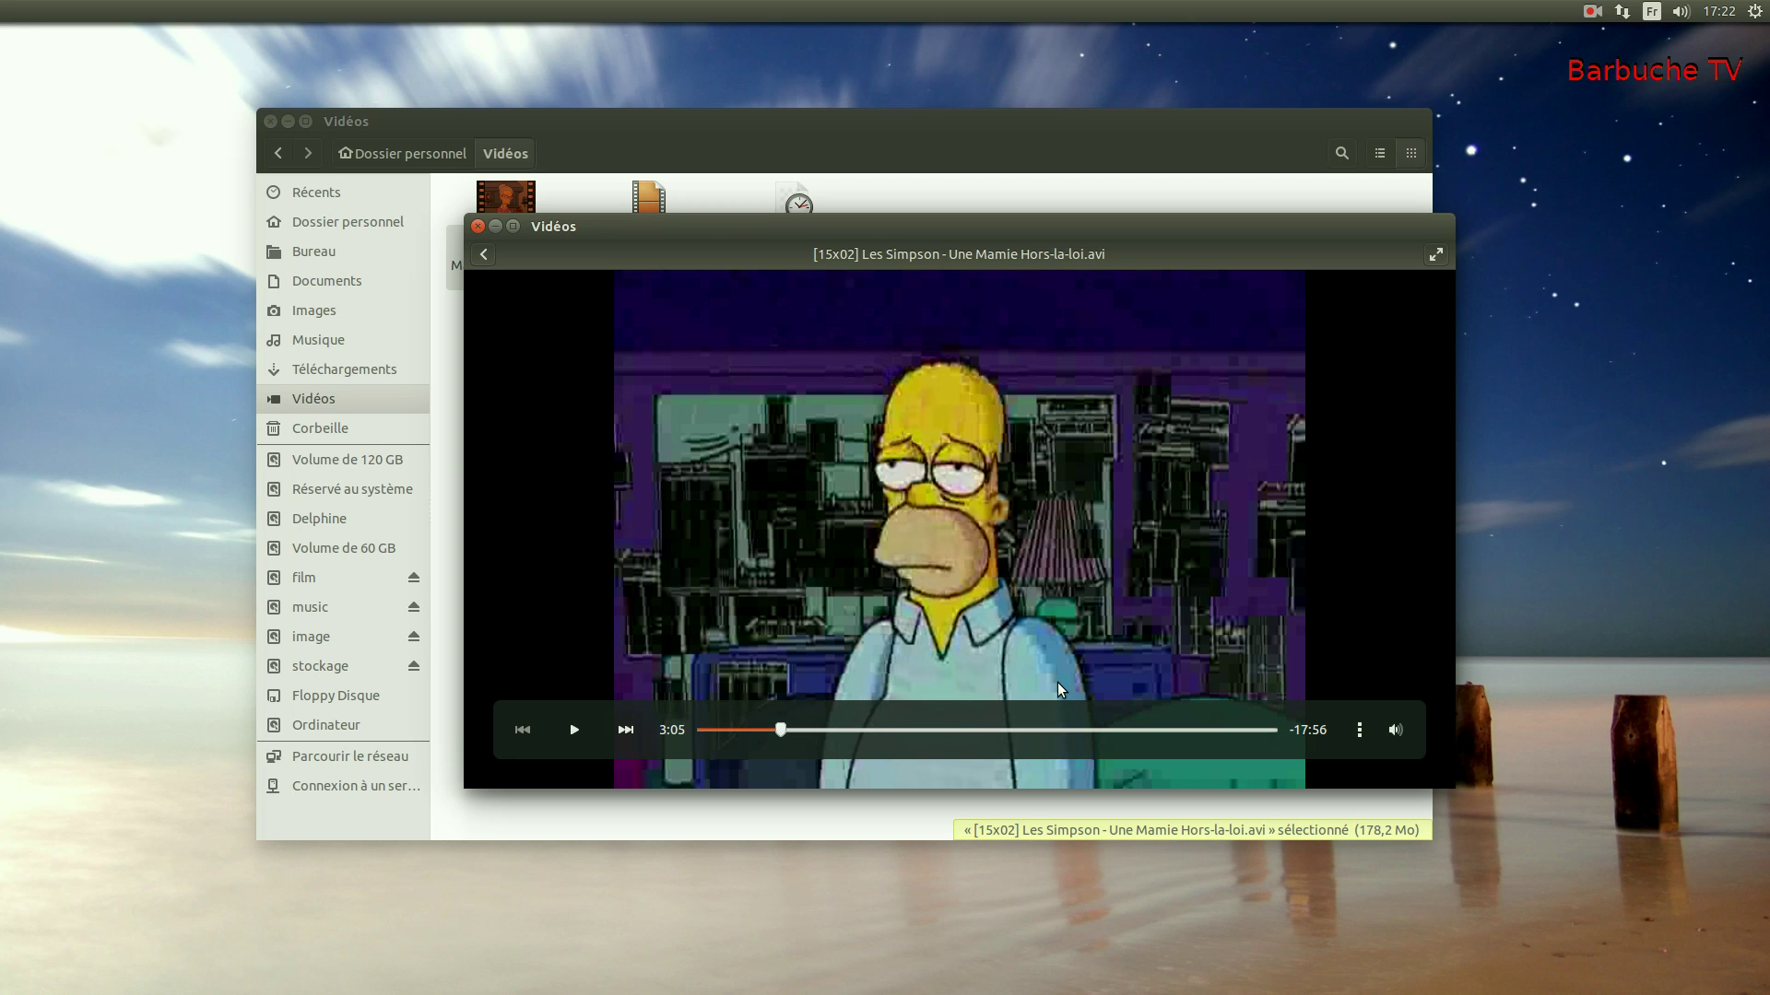
pyautogui.moveTo(551, 234)
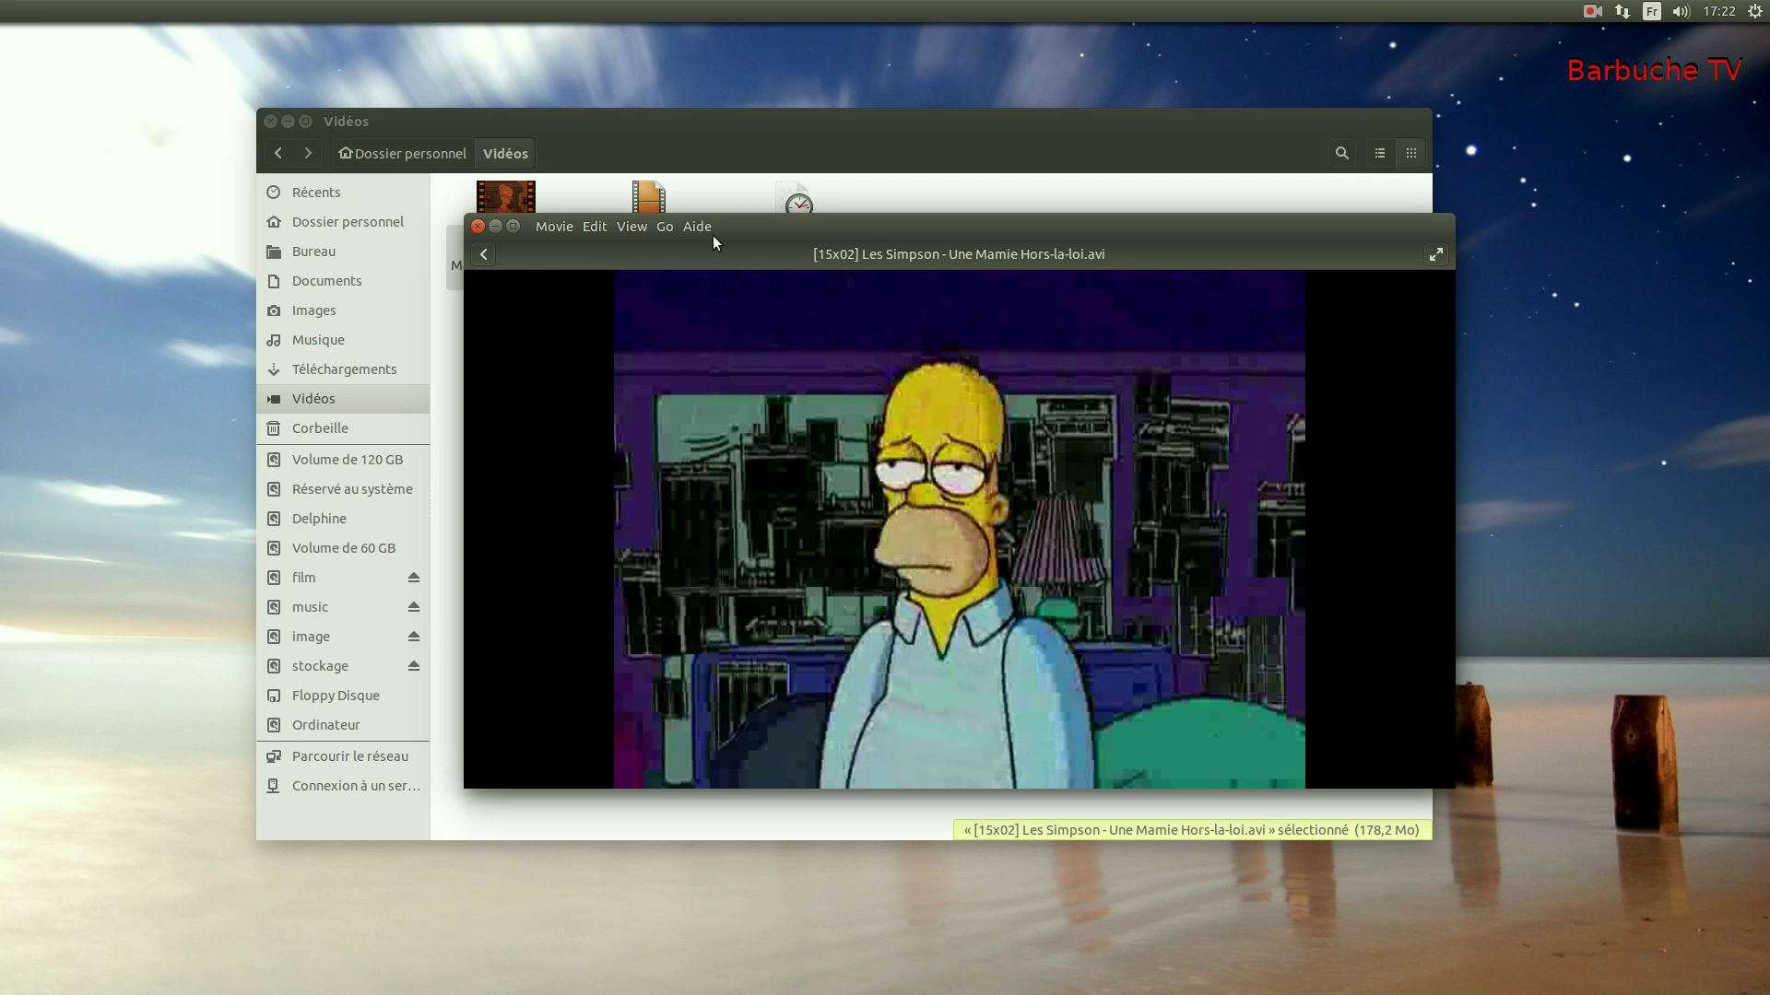
# Leave the episode for the player's Canaux list and view the Toutes category of Rai.tv's most popular videos.
pyautogui.click(489, 253)
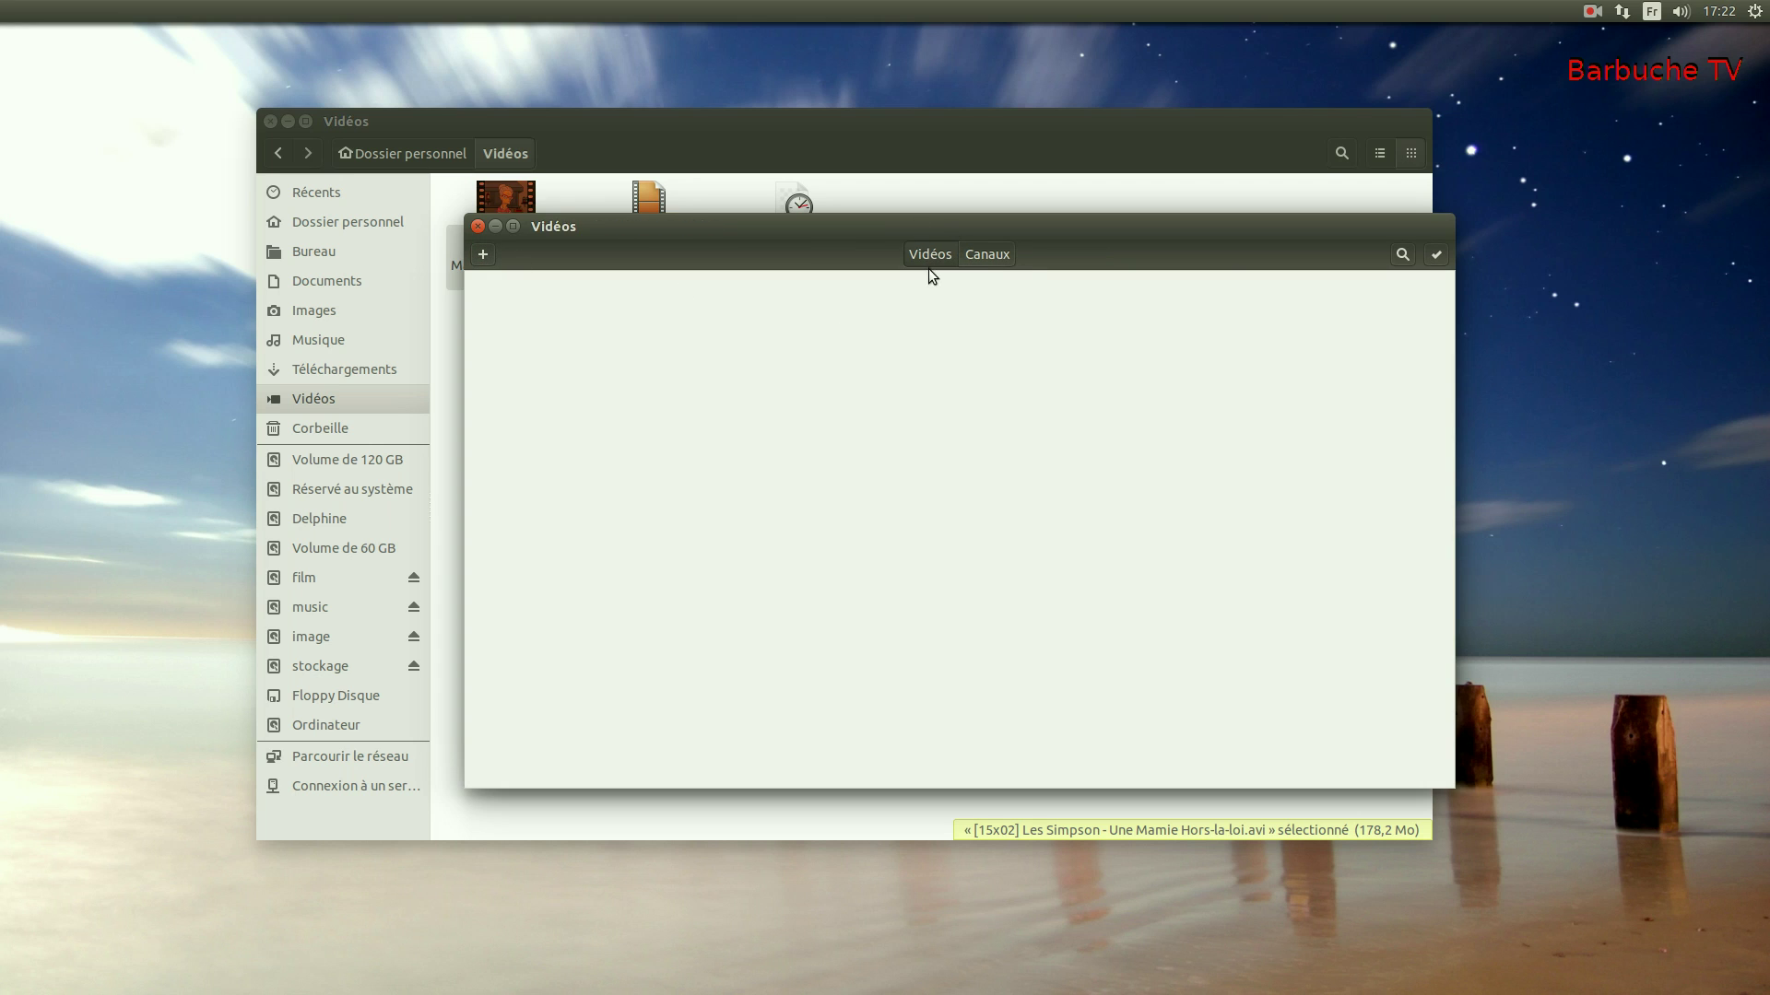
pyautogui.click(983, 256)
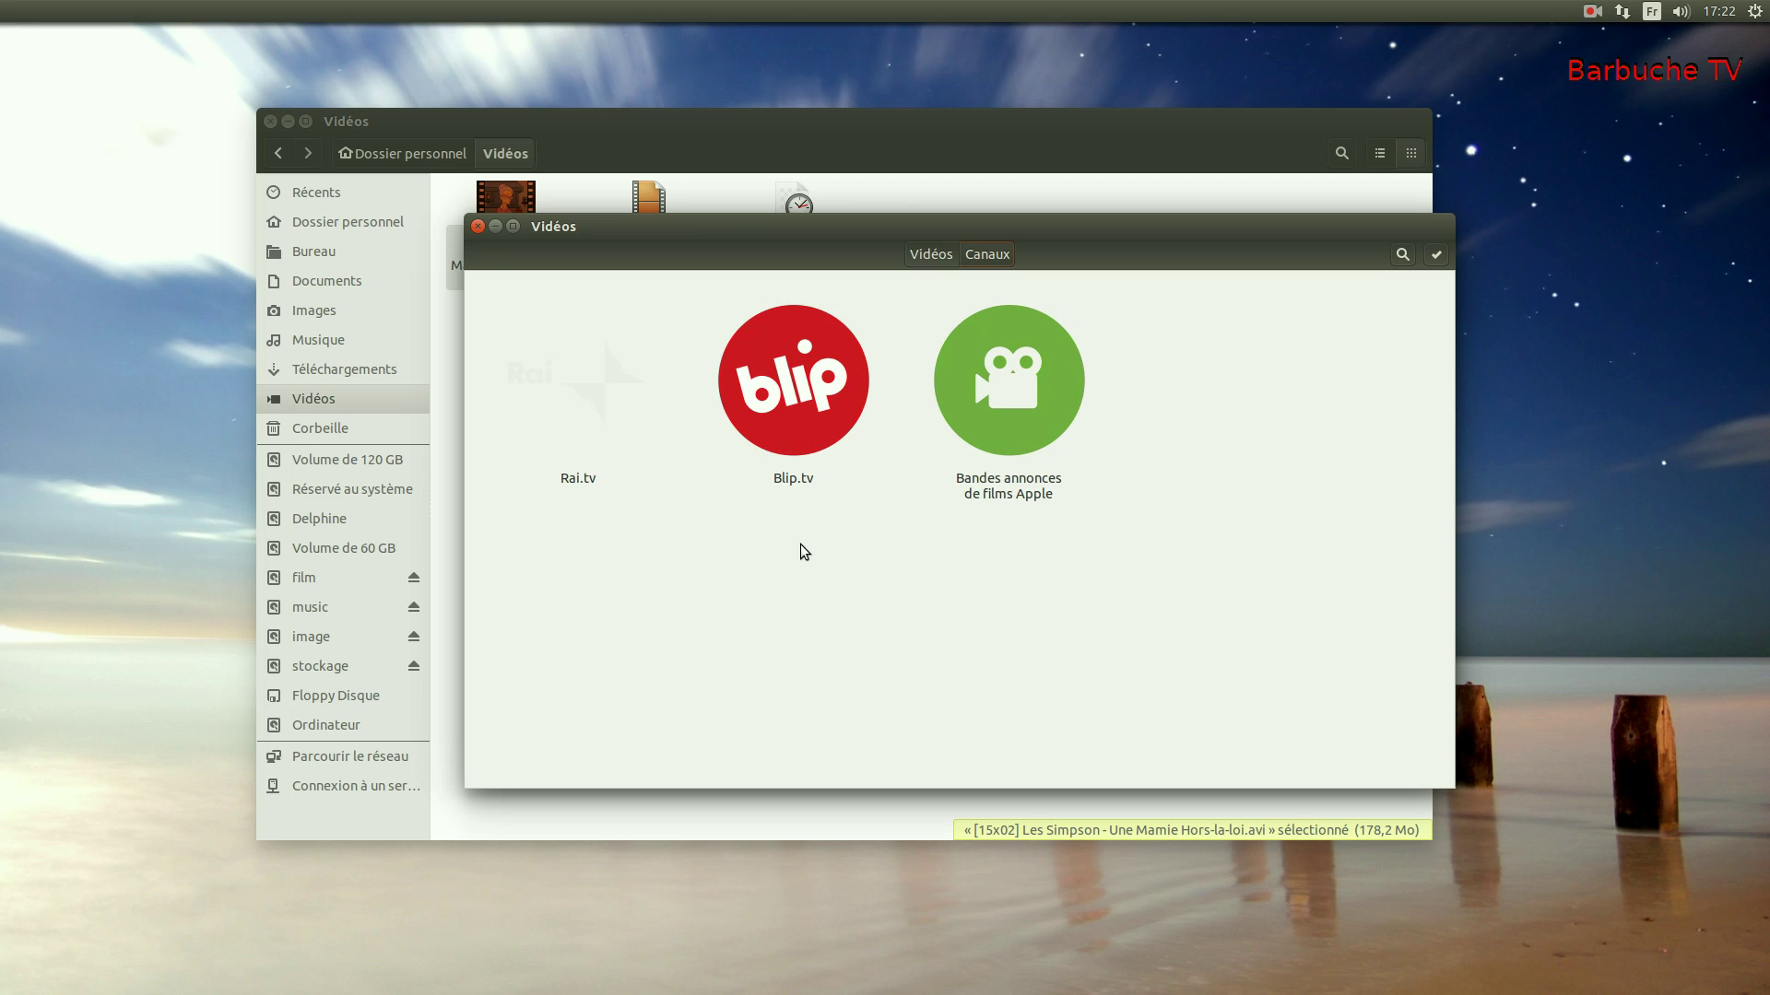
pyautogui.click(539, 418)
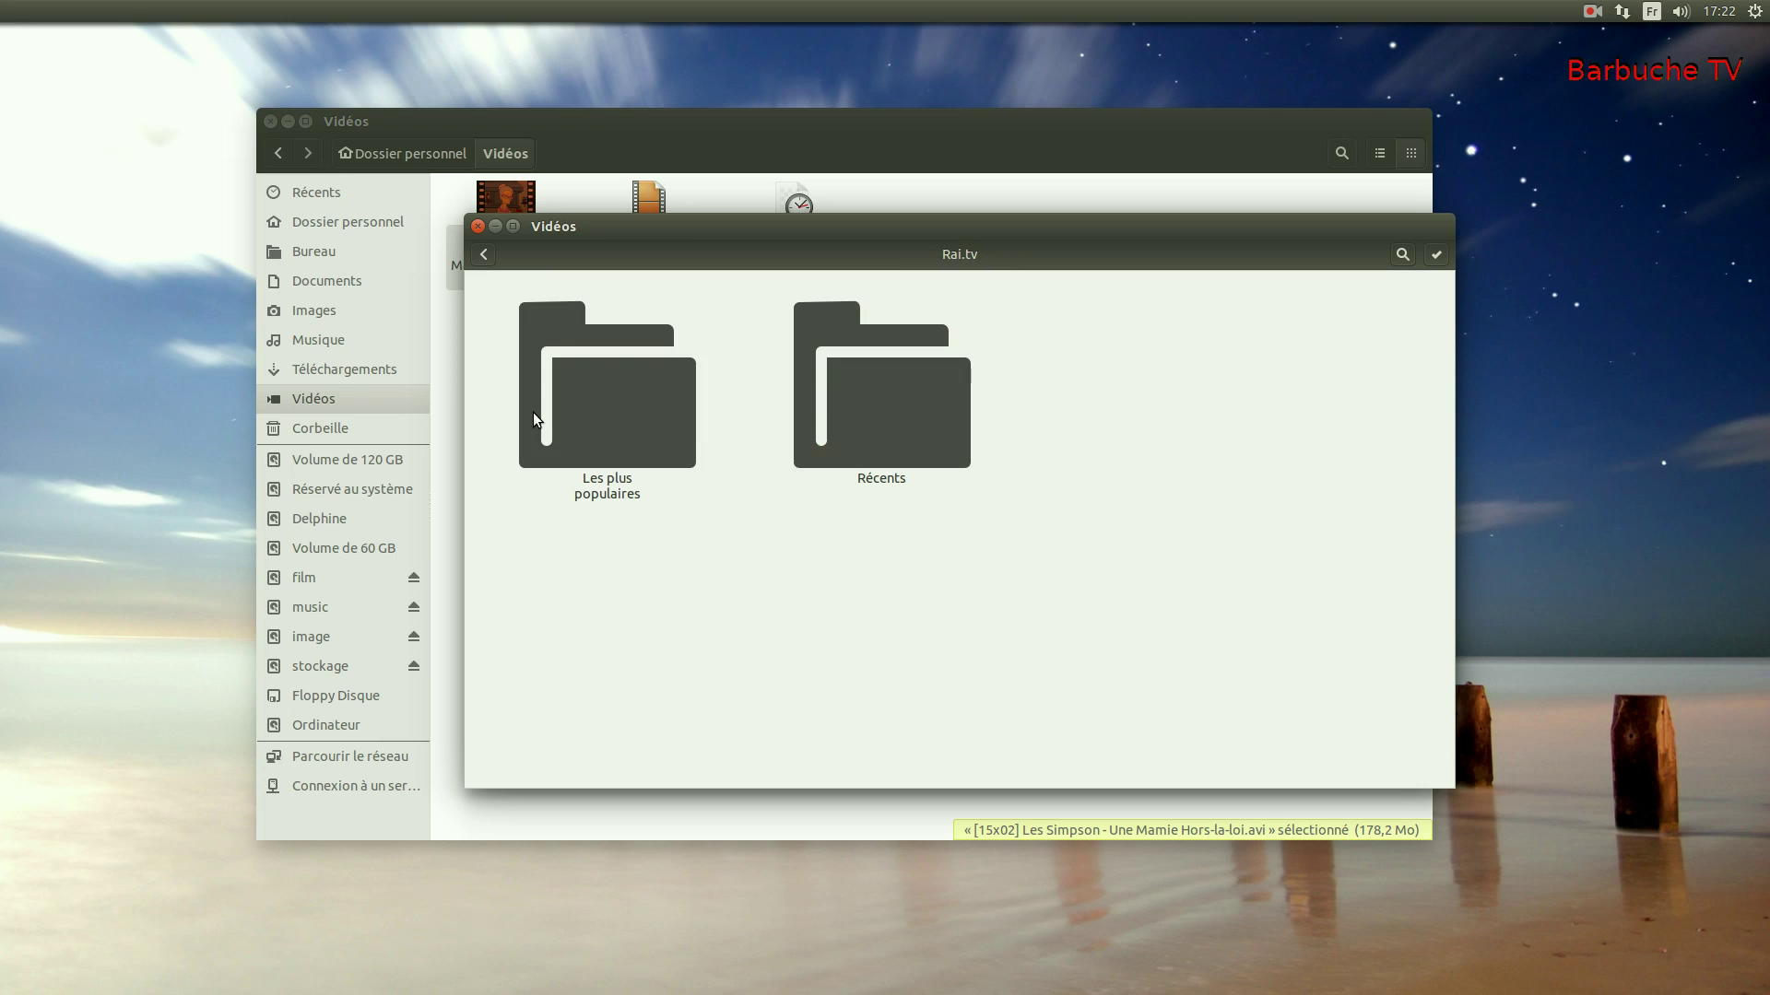
pyautogui.click(485, 254)
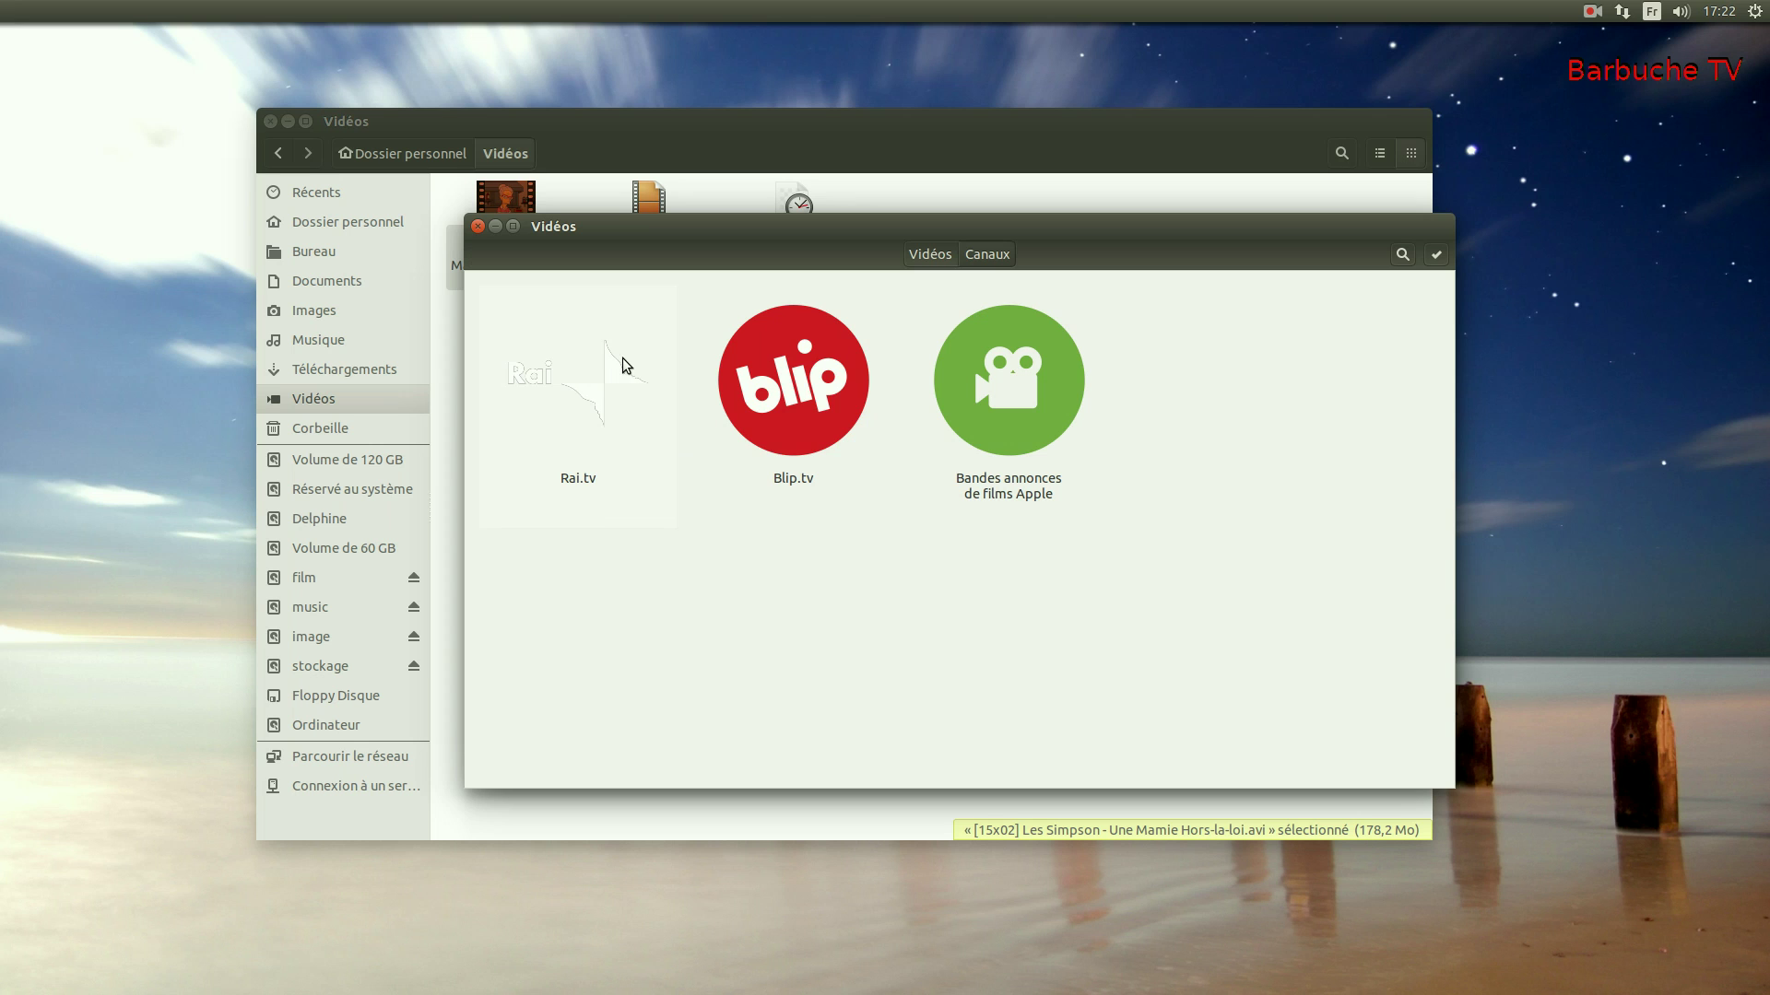
pyautogui.click(585, 380)
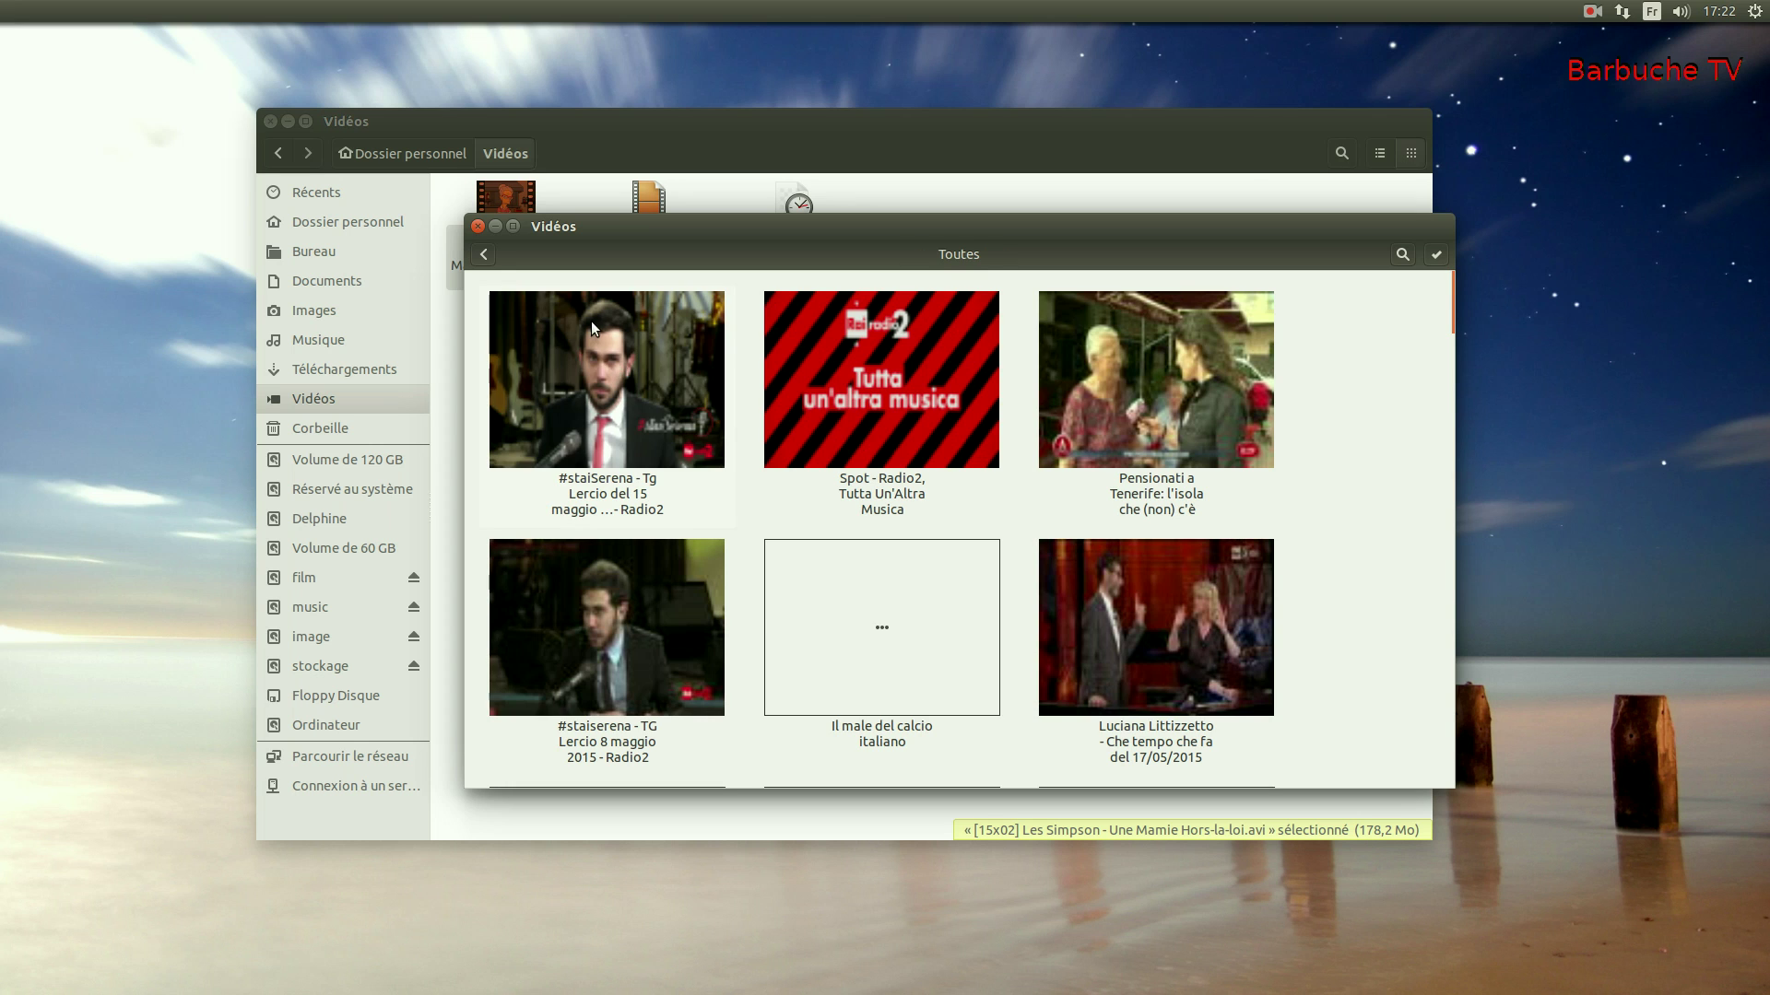
pyautogui.click(484, 257)
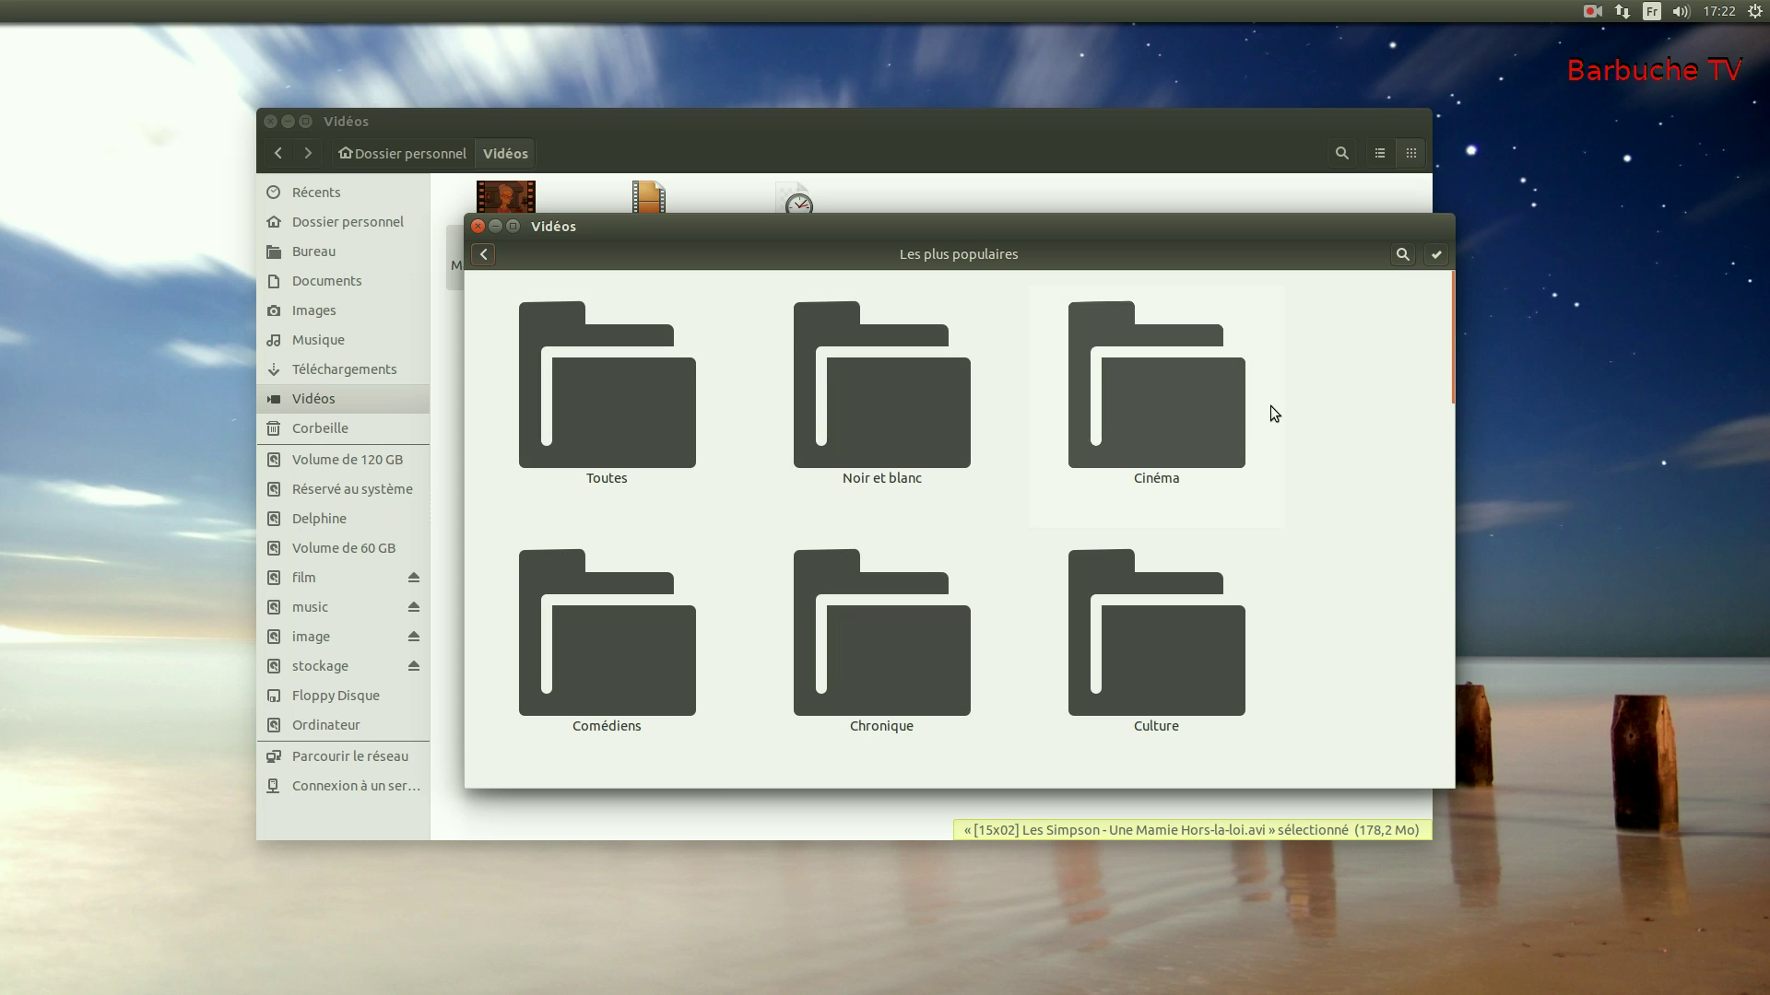
# View the Cinéma category of Rai.tv's most popular videos and look through the remaining category folders.
pyautogui.click(1233, 411)
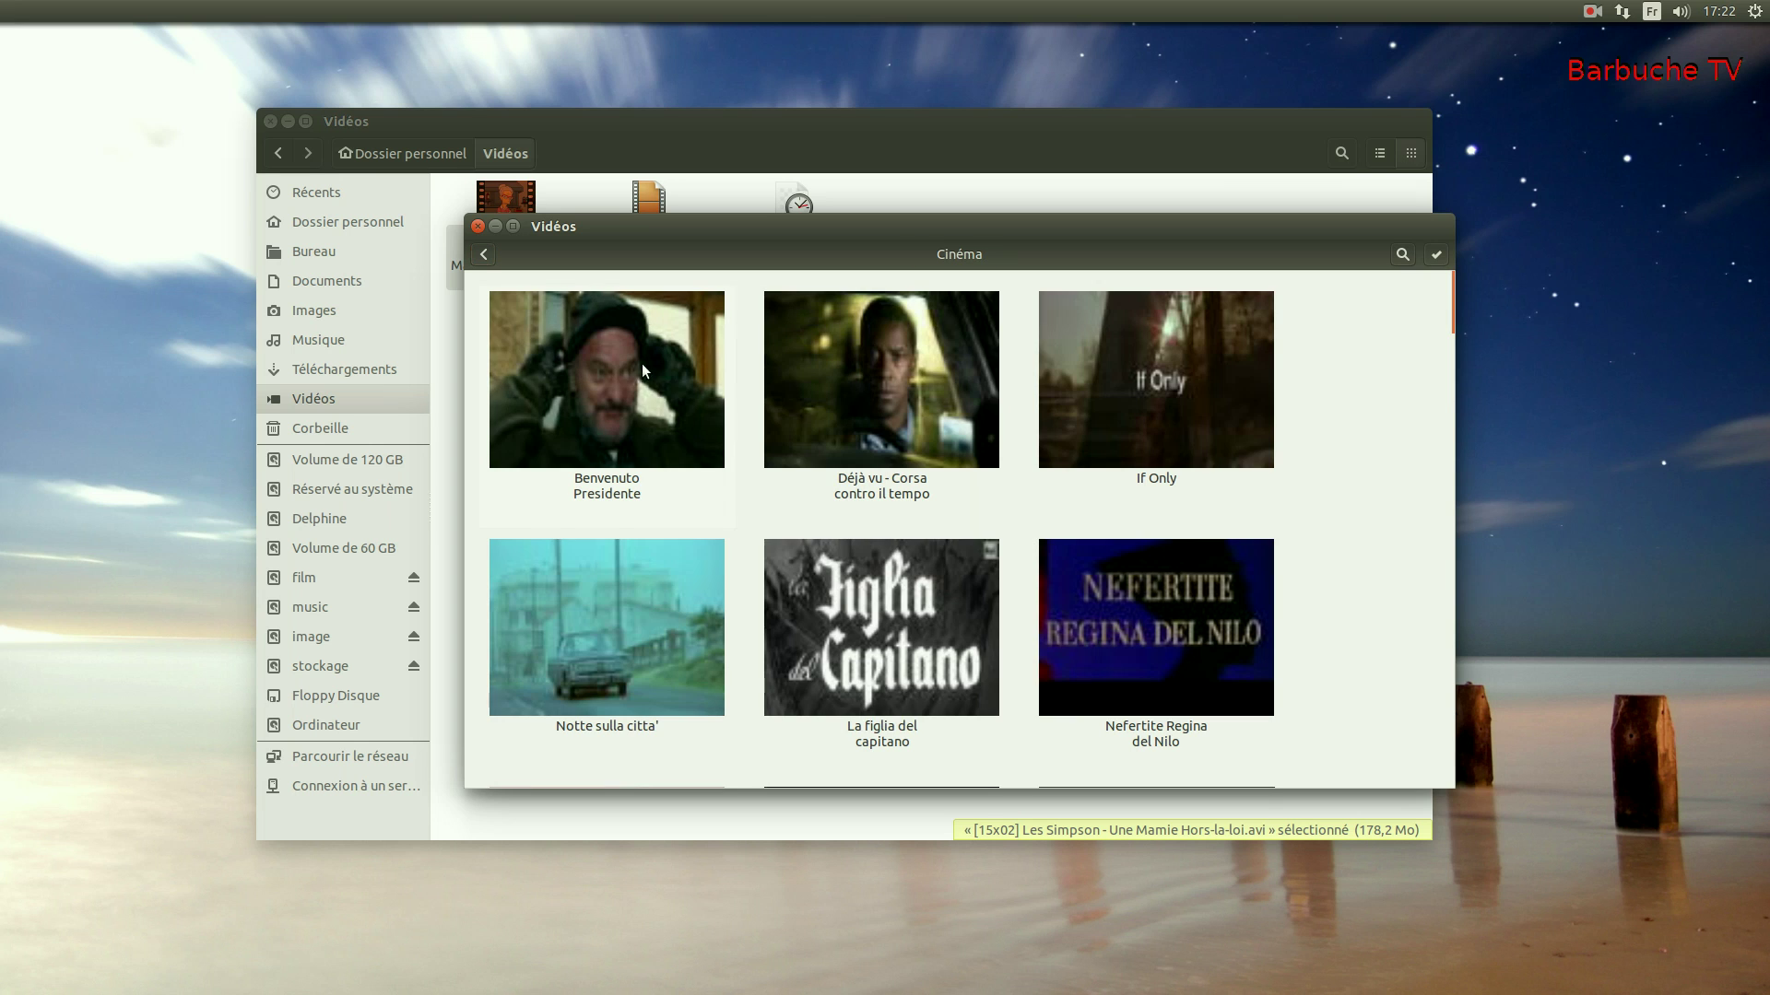
pyautogui.click(484, 255)
pyautogui.scroll(-1, 927, 621)
pyautogui.scroll(-4, 927, 621)
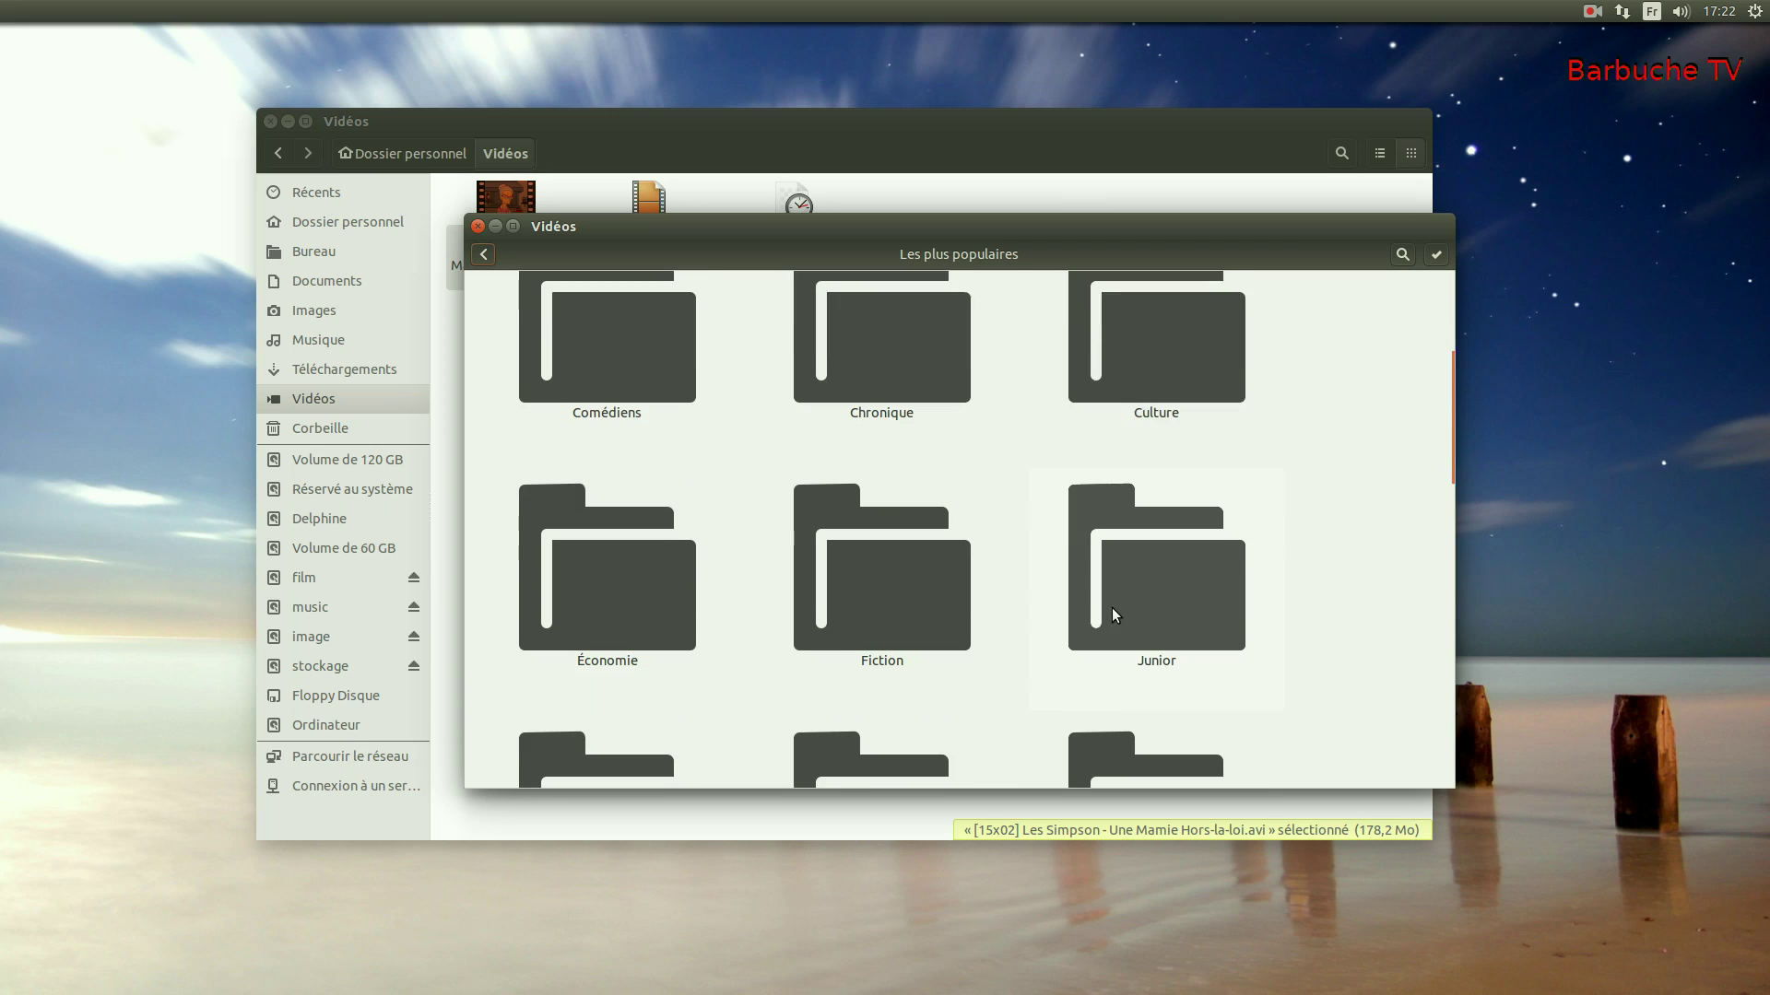
pyautogui.scroll(5, 905, 655)
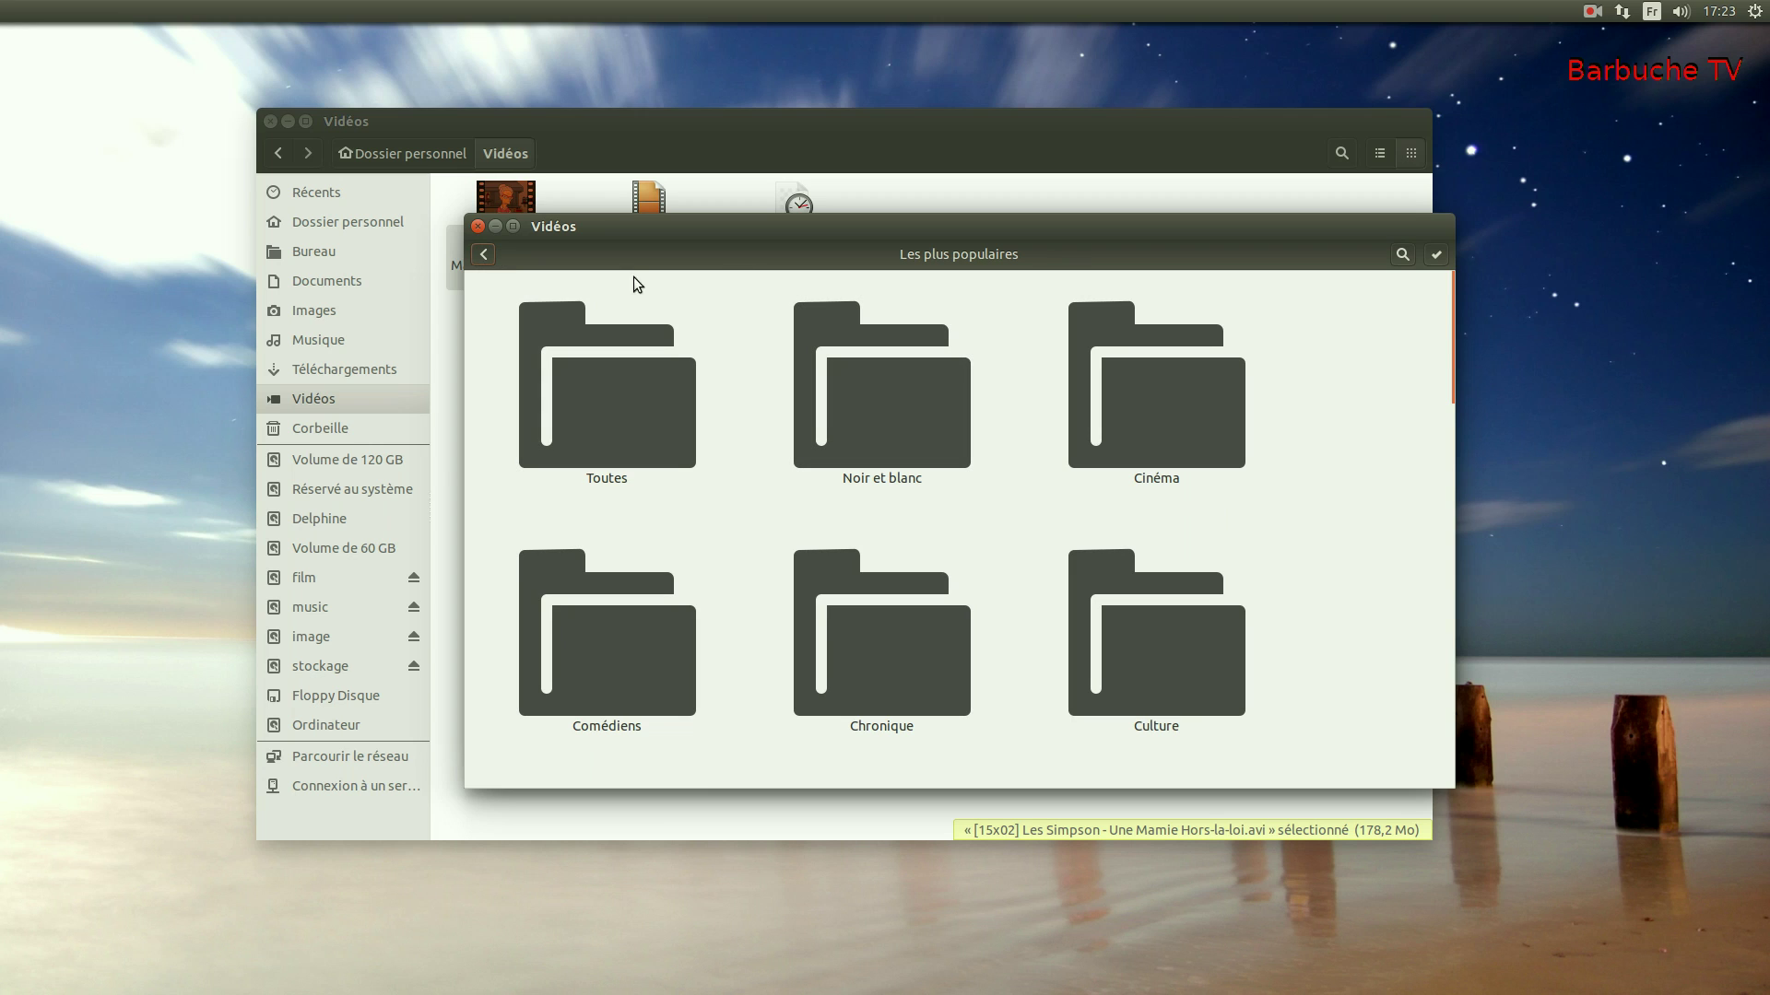
# Return to the channel list and open the Blip.tv channel.
pyautogui.click(484, 256)
pyautogui.click(484, 256)
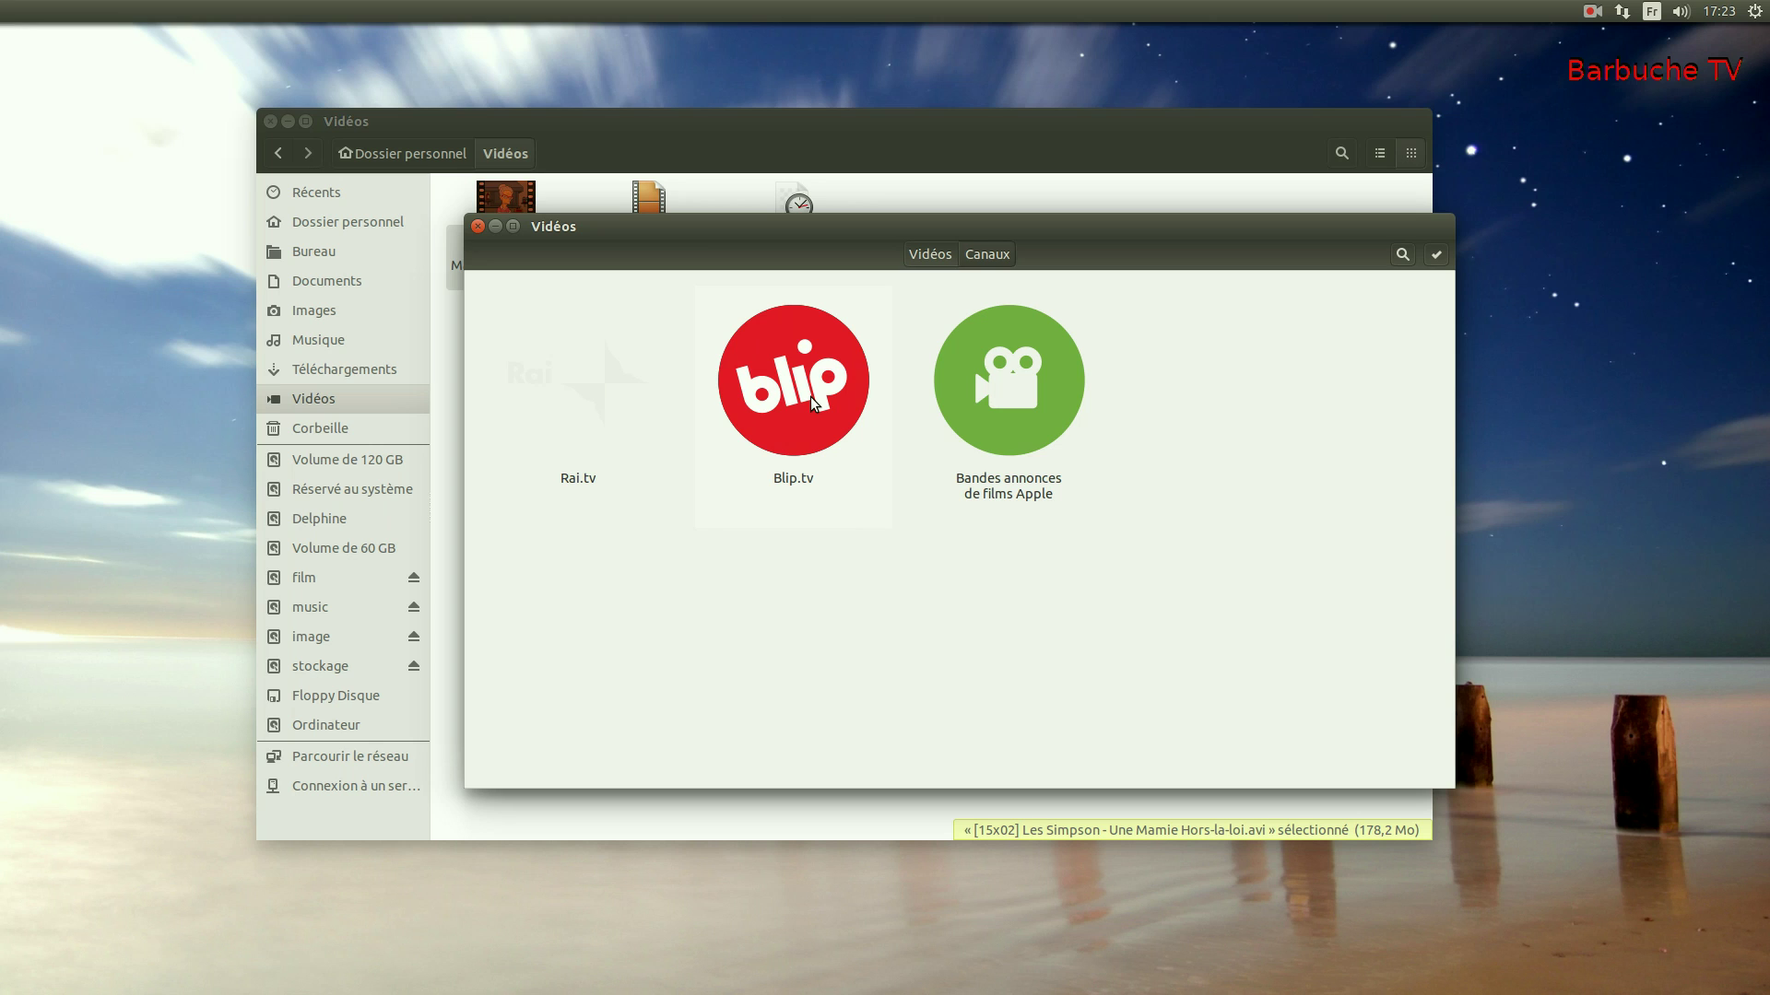
pyautogui.click(800, 374)
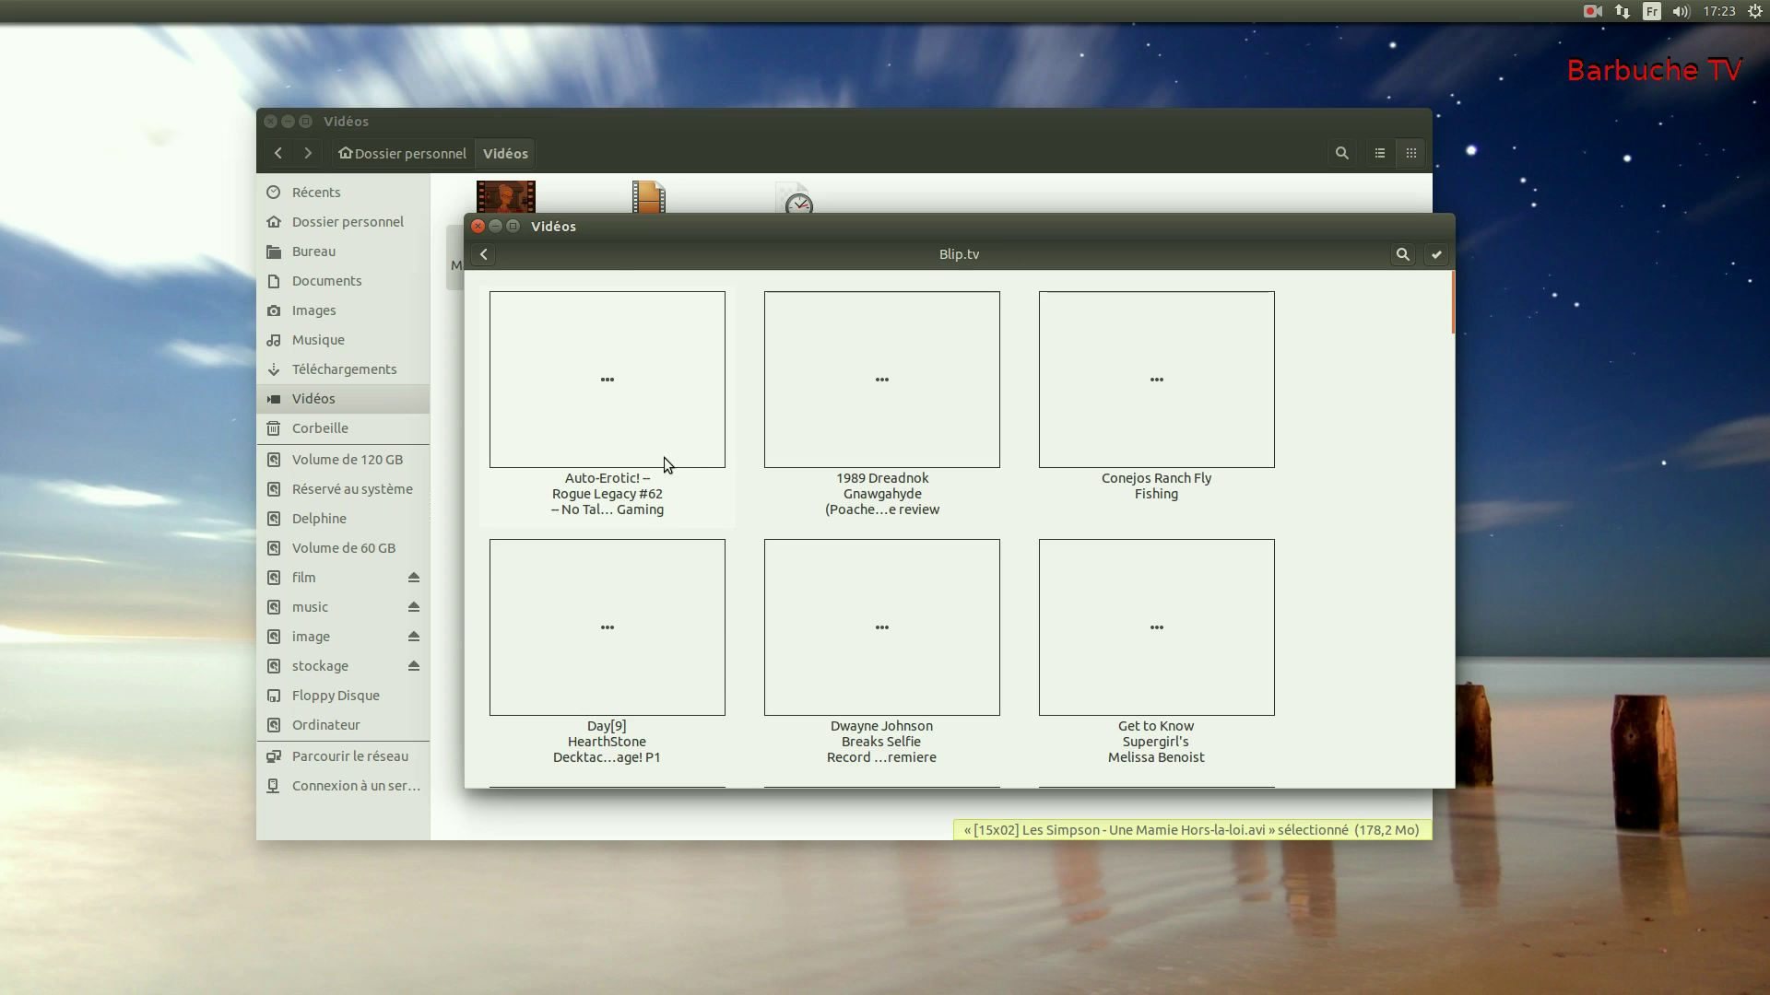
# Look through the videos offered in the Blip.tv channel.
pyautogui.scroll(-4, 1143, 549)
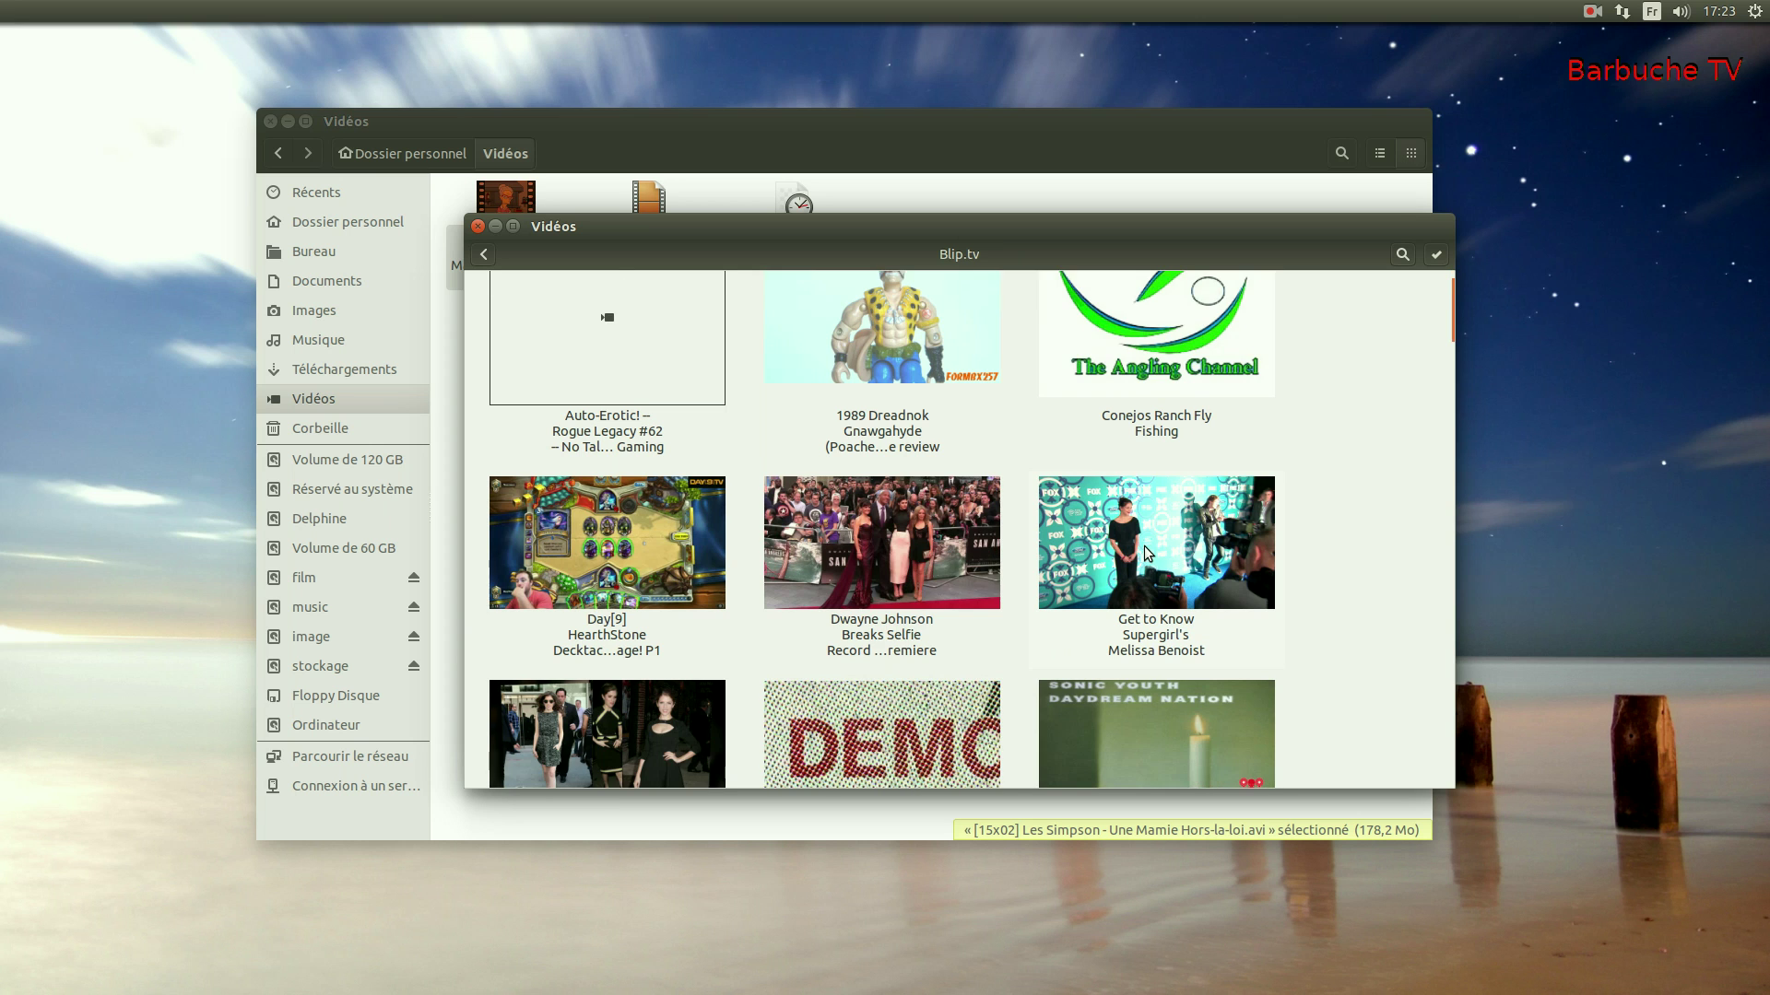
pyautogui.scroll(-5, 1141, 540)
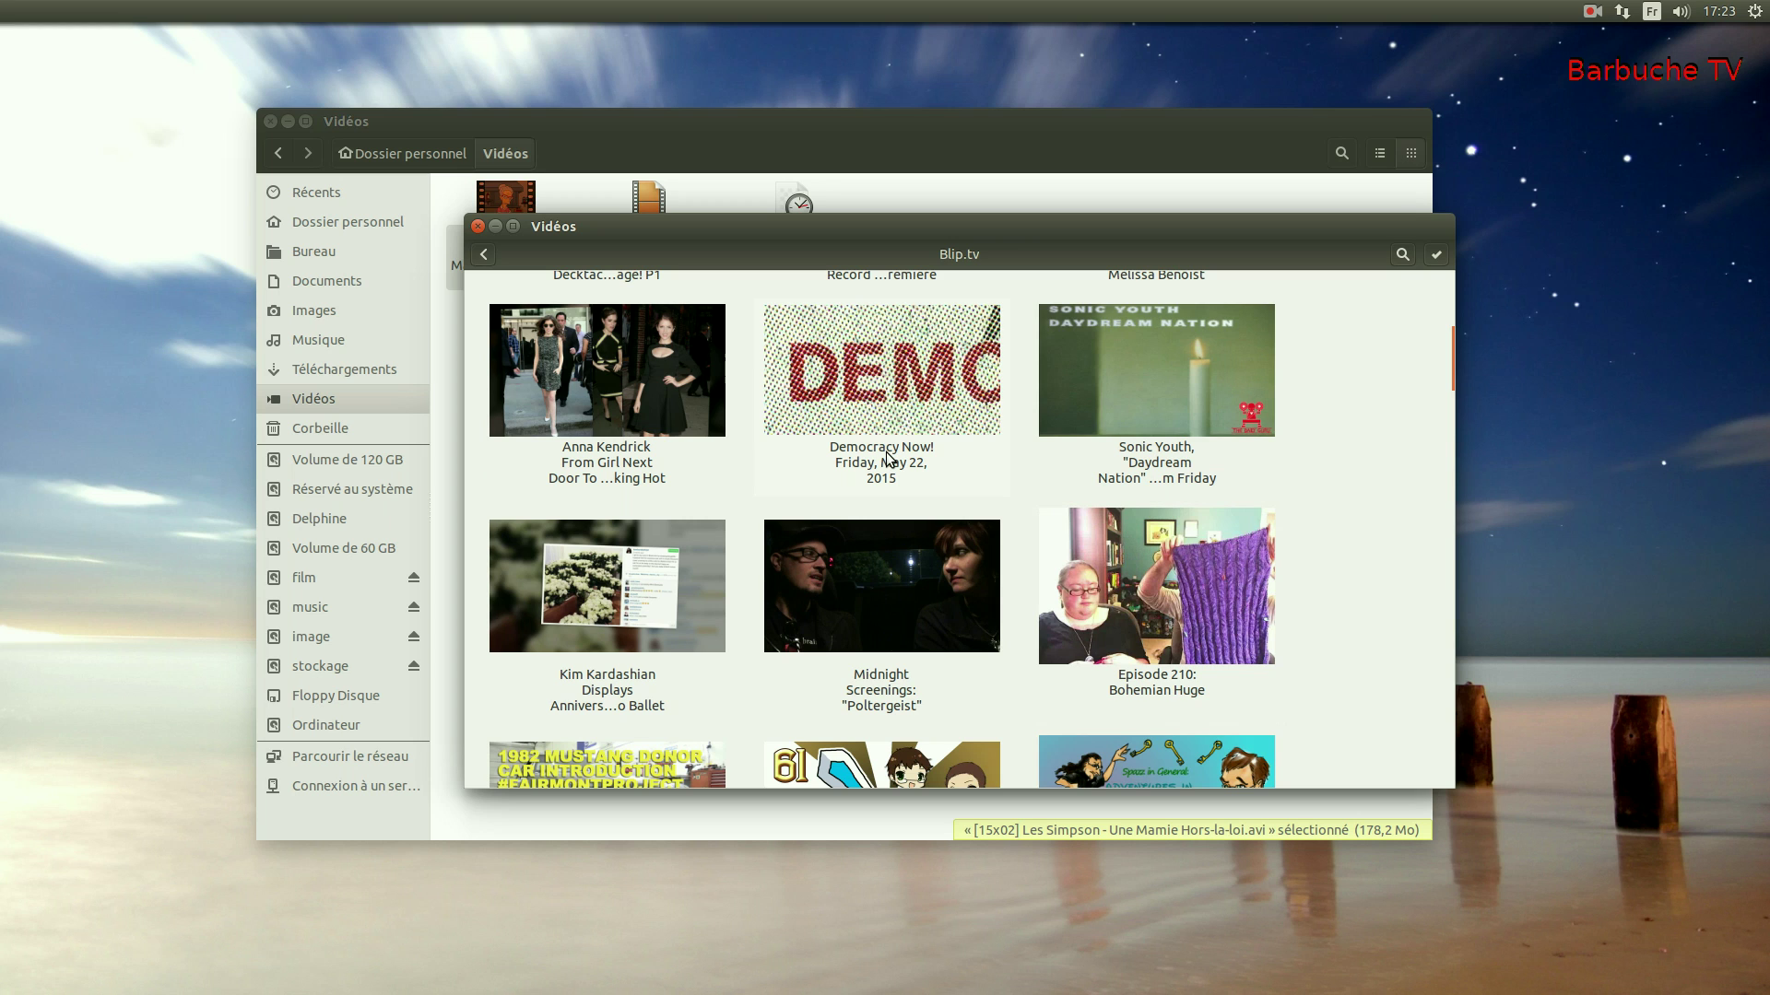
pyautogui.scroll(-3, 861, 505)
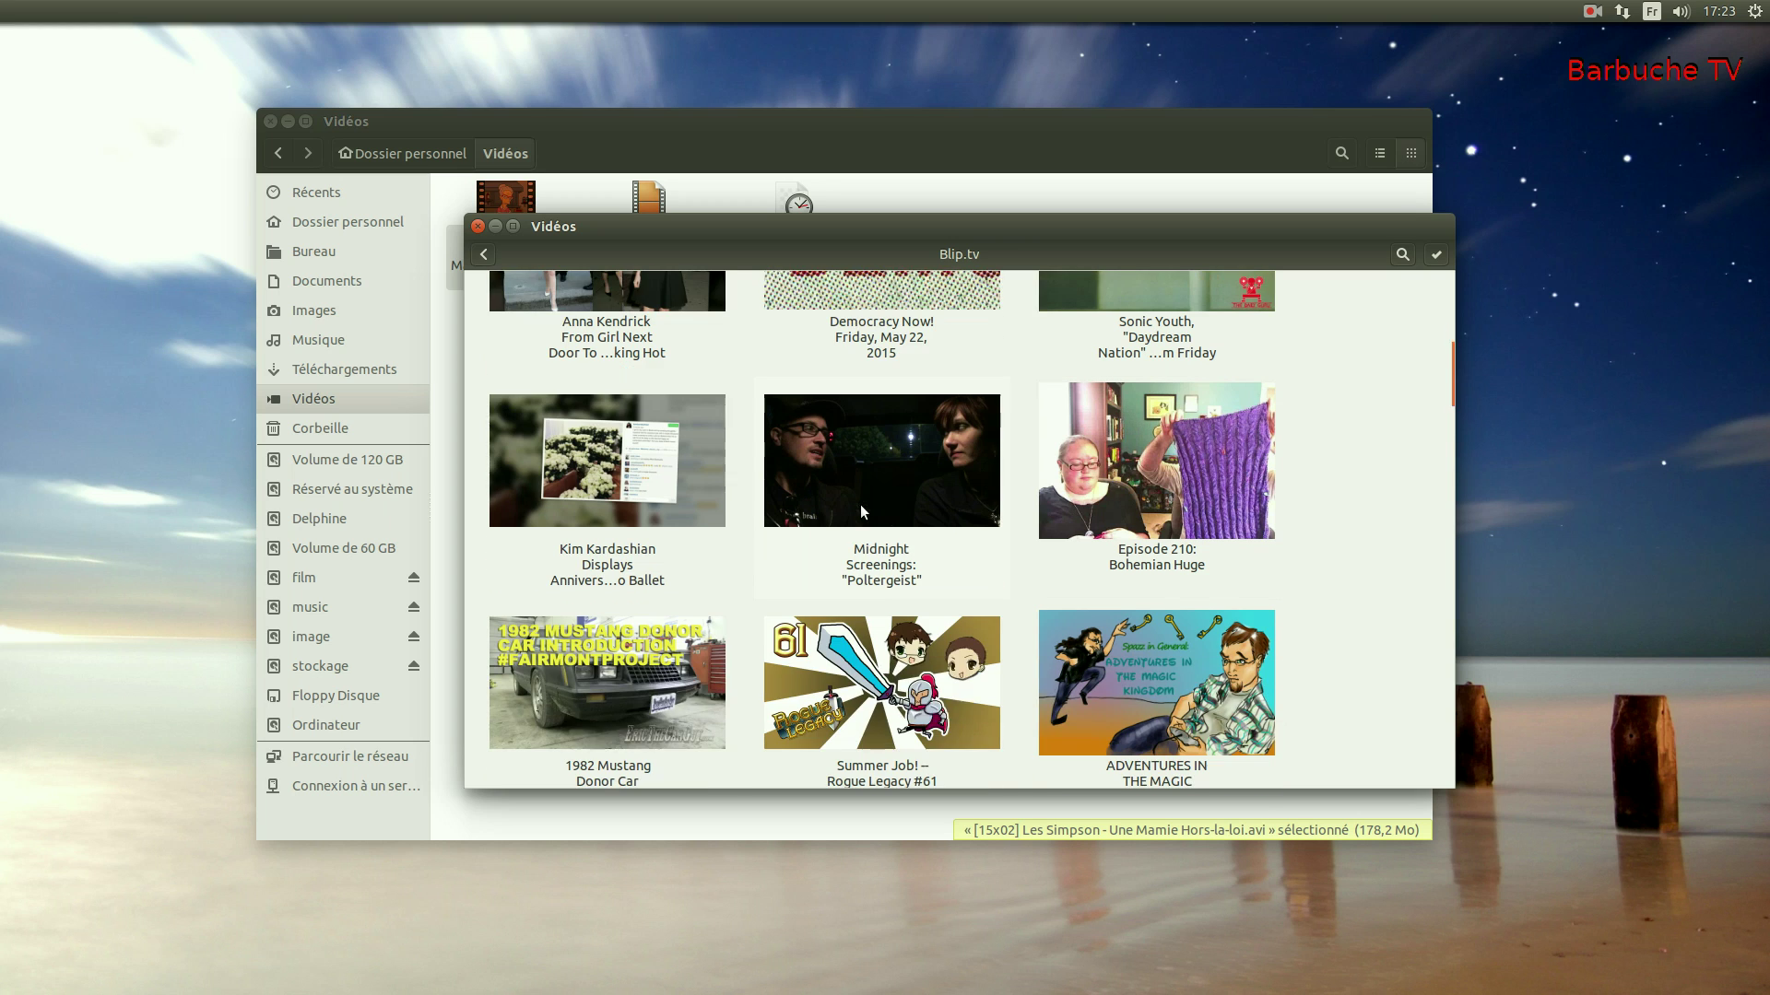
pyautogui.scroll(2, 1076, 479)
pyautogui.scroll(-4, 1075, 478)
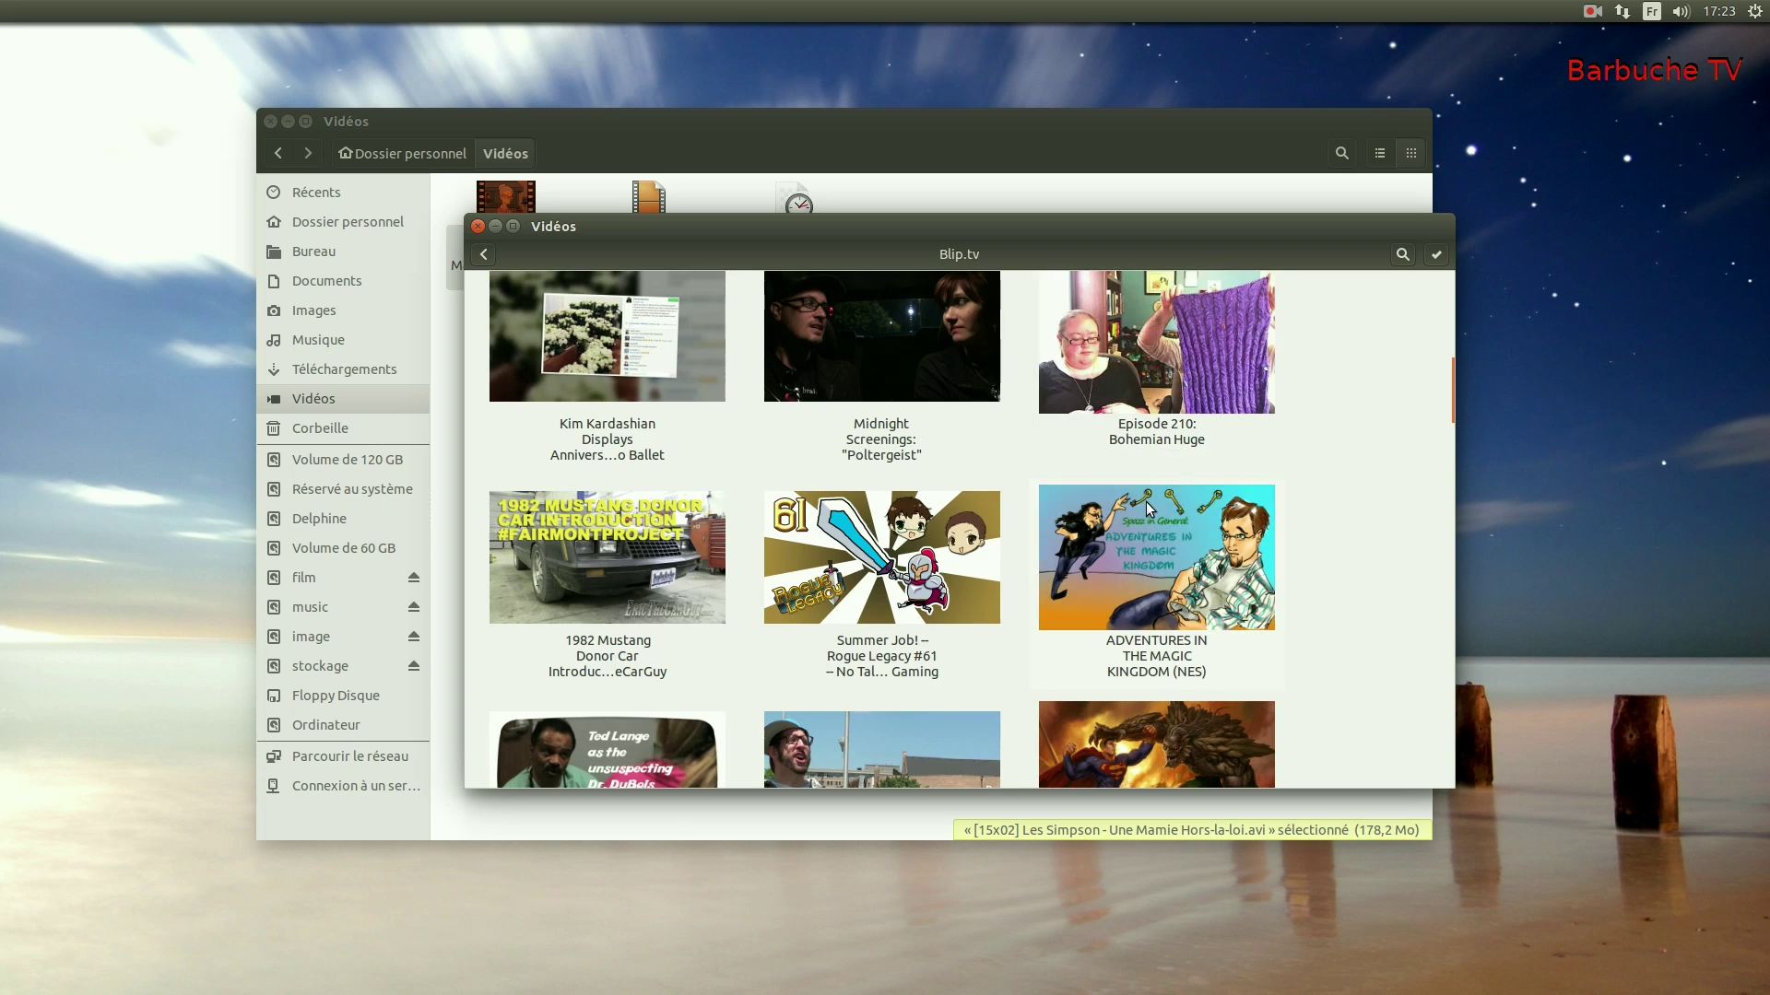
pyautogui.scroll(-3, 1059, 478)
pyautogui.scroll(1, 791, 583)
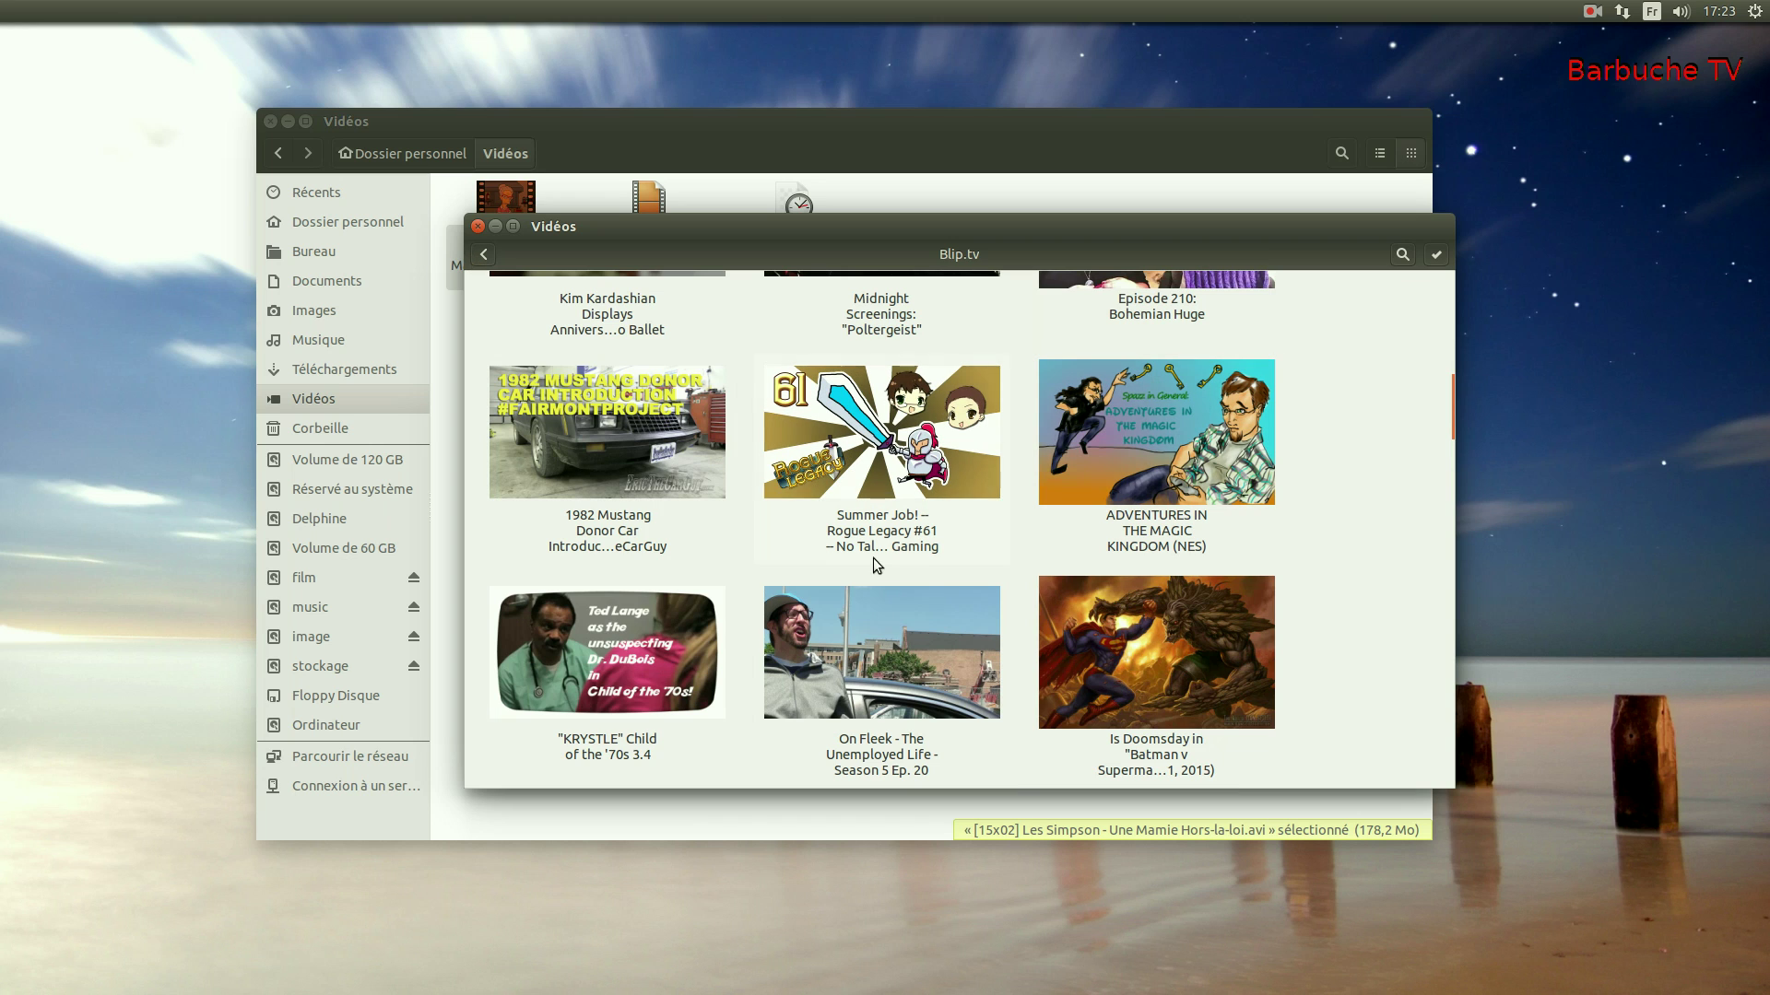
# Return to the channel list and look through the trailers in the Bandes annonces de films Apple channel down to Jurassic World.
pyautogui.click(481, 256)
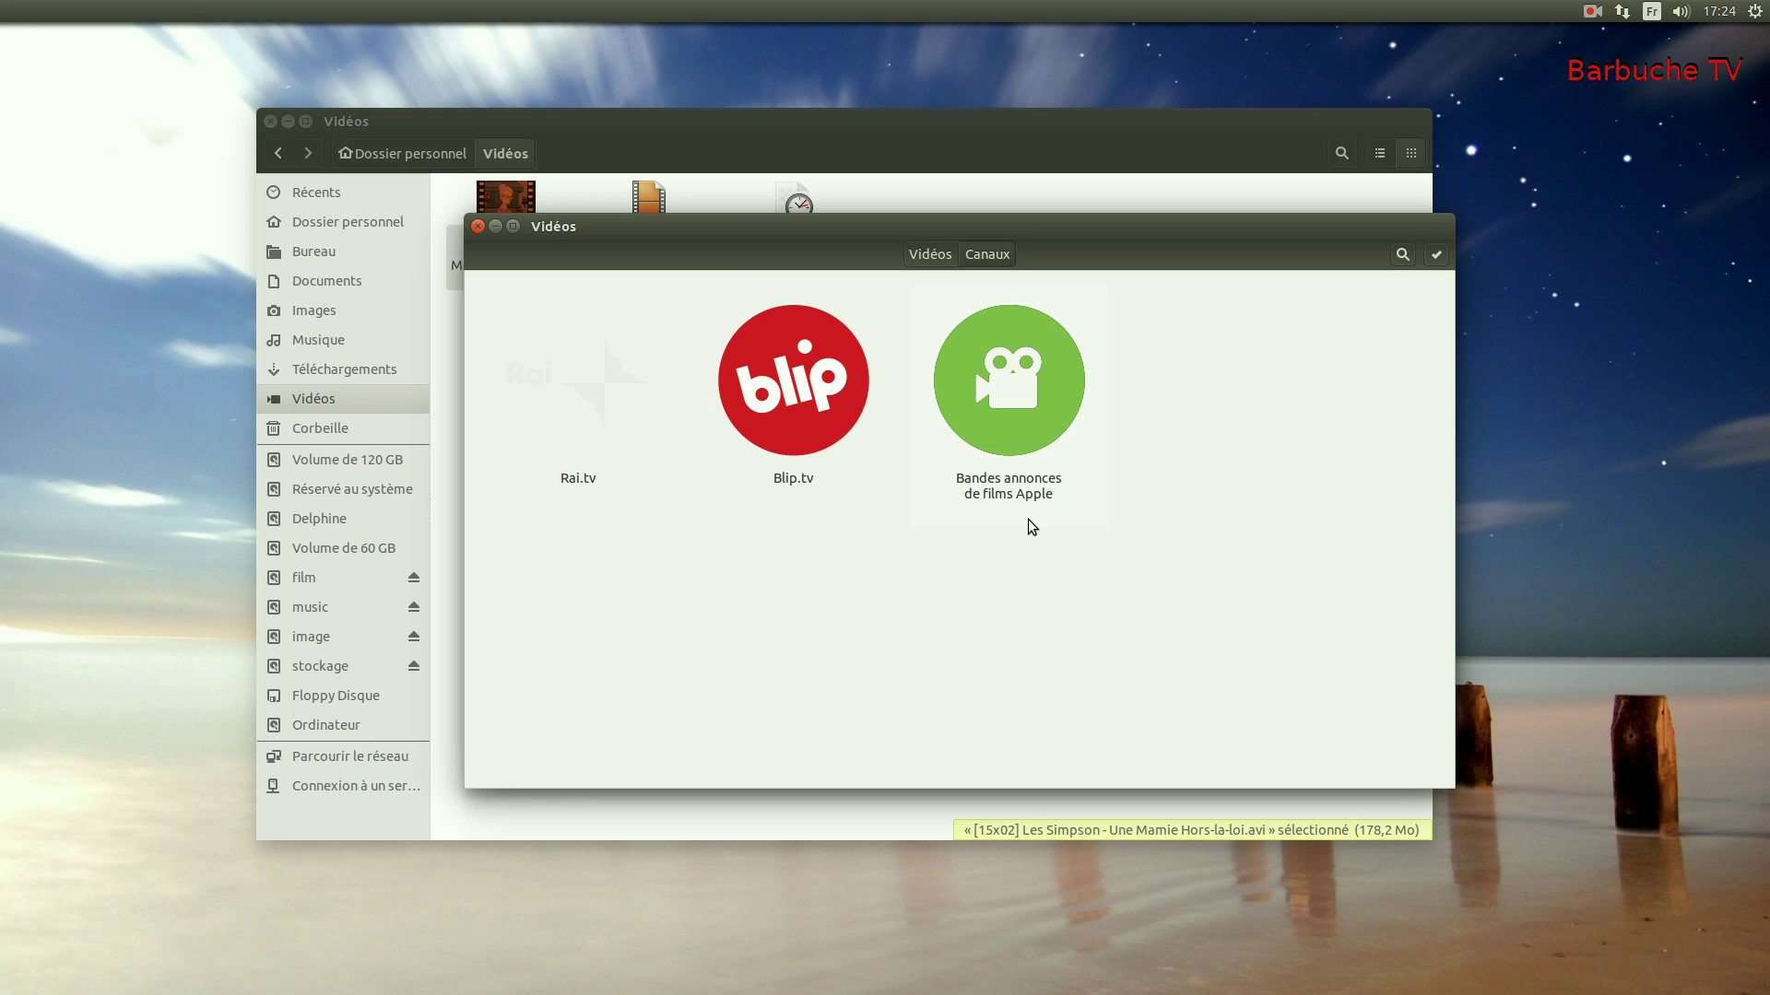
pyautogui.click(1017, 385)
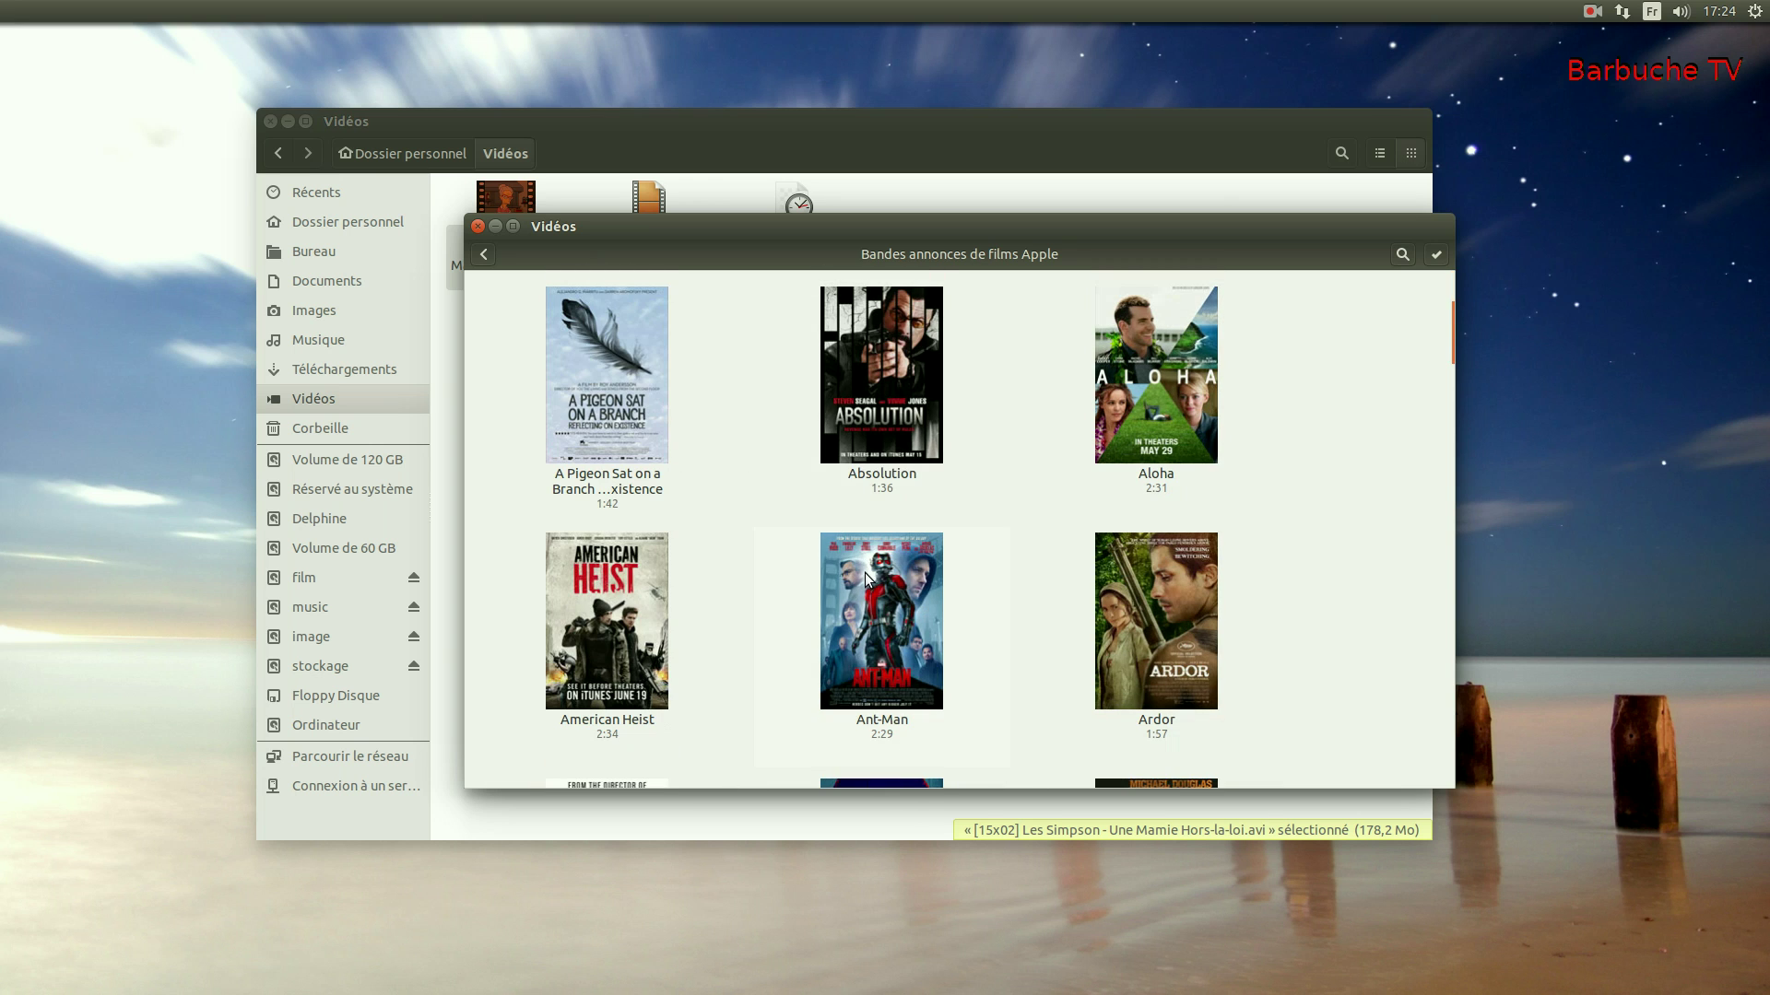
pyautogui.scroll(-7, 772, 562)
pyautogui.scroll(-4, 750, 558)
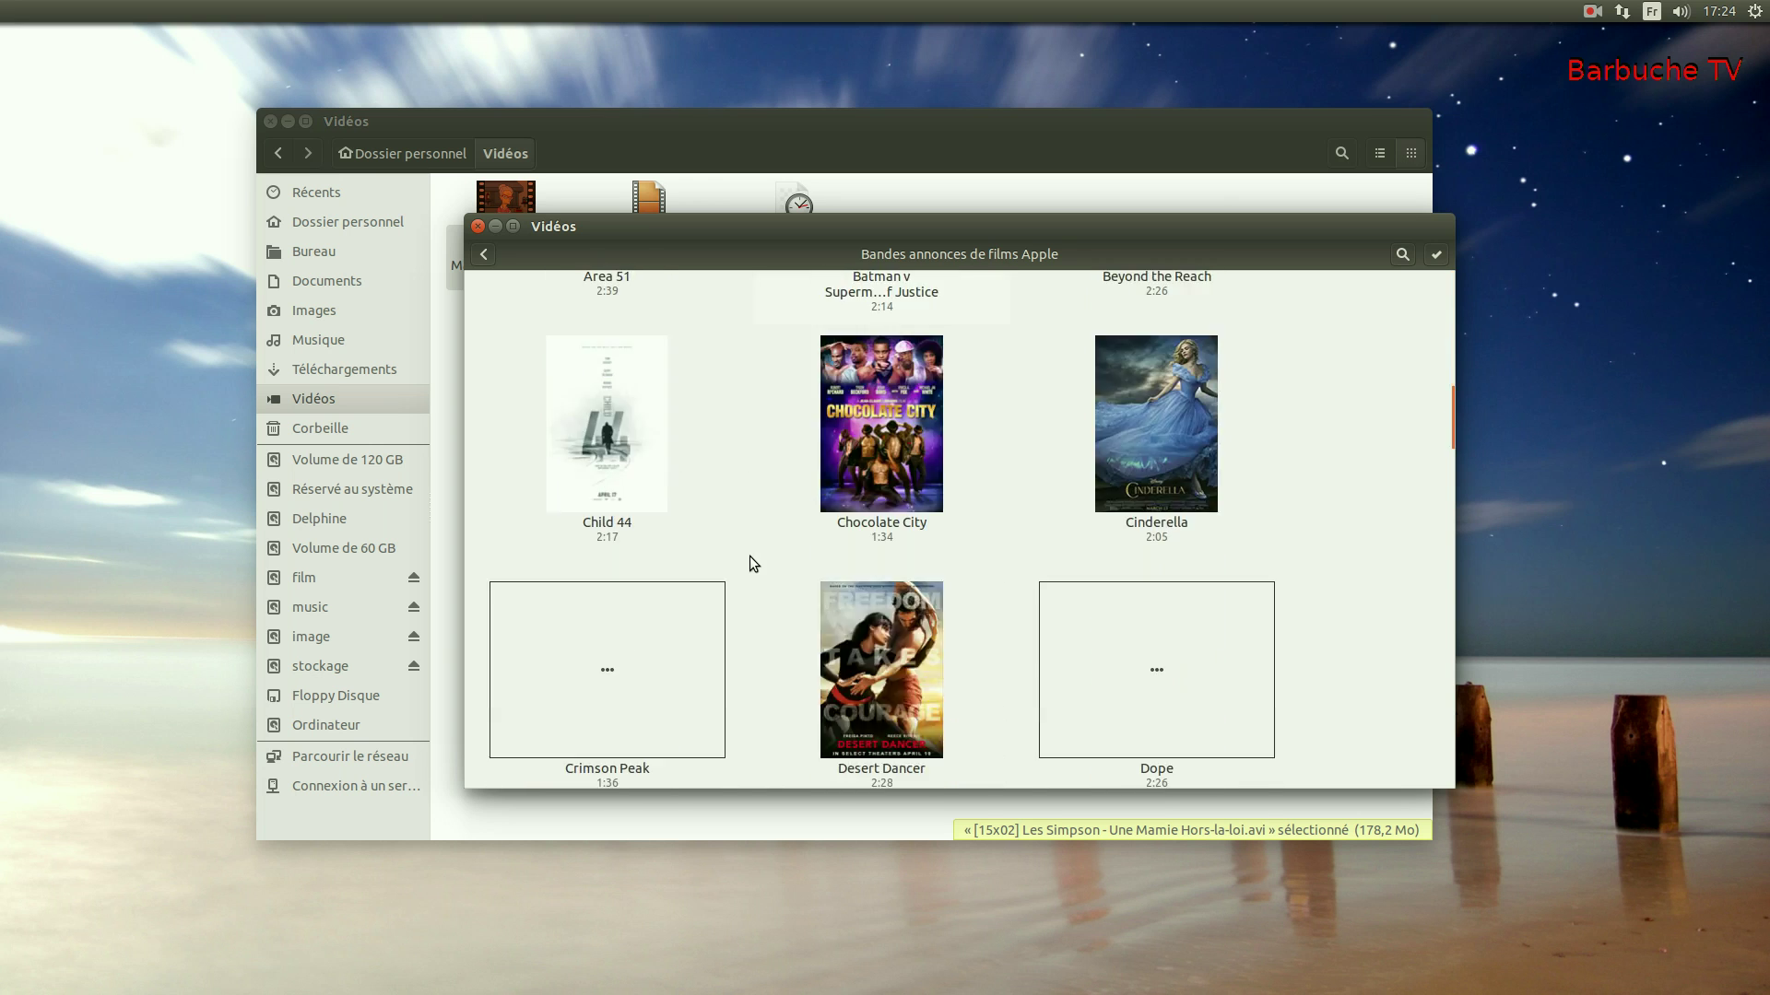
pyautogui.scroll(-10, 807, 560)
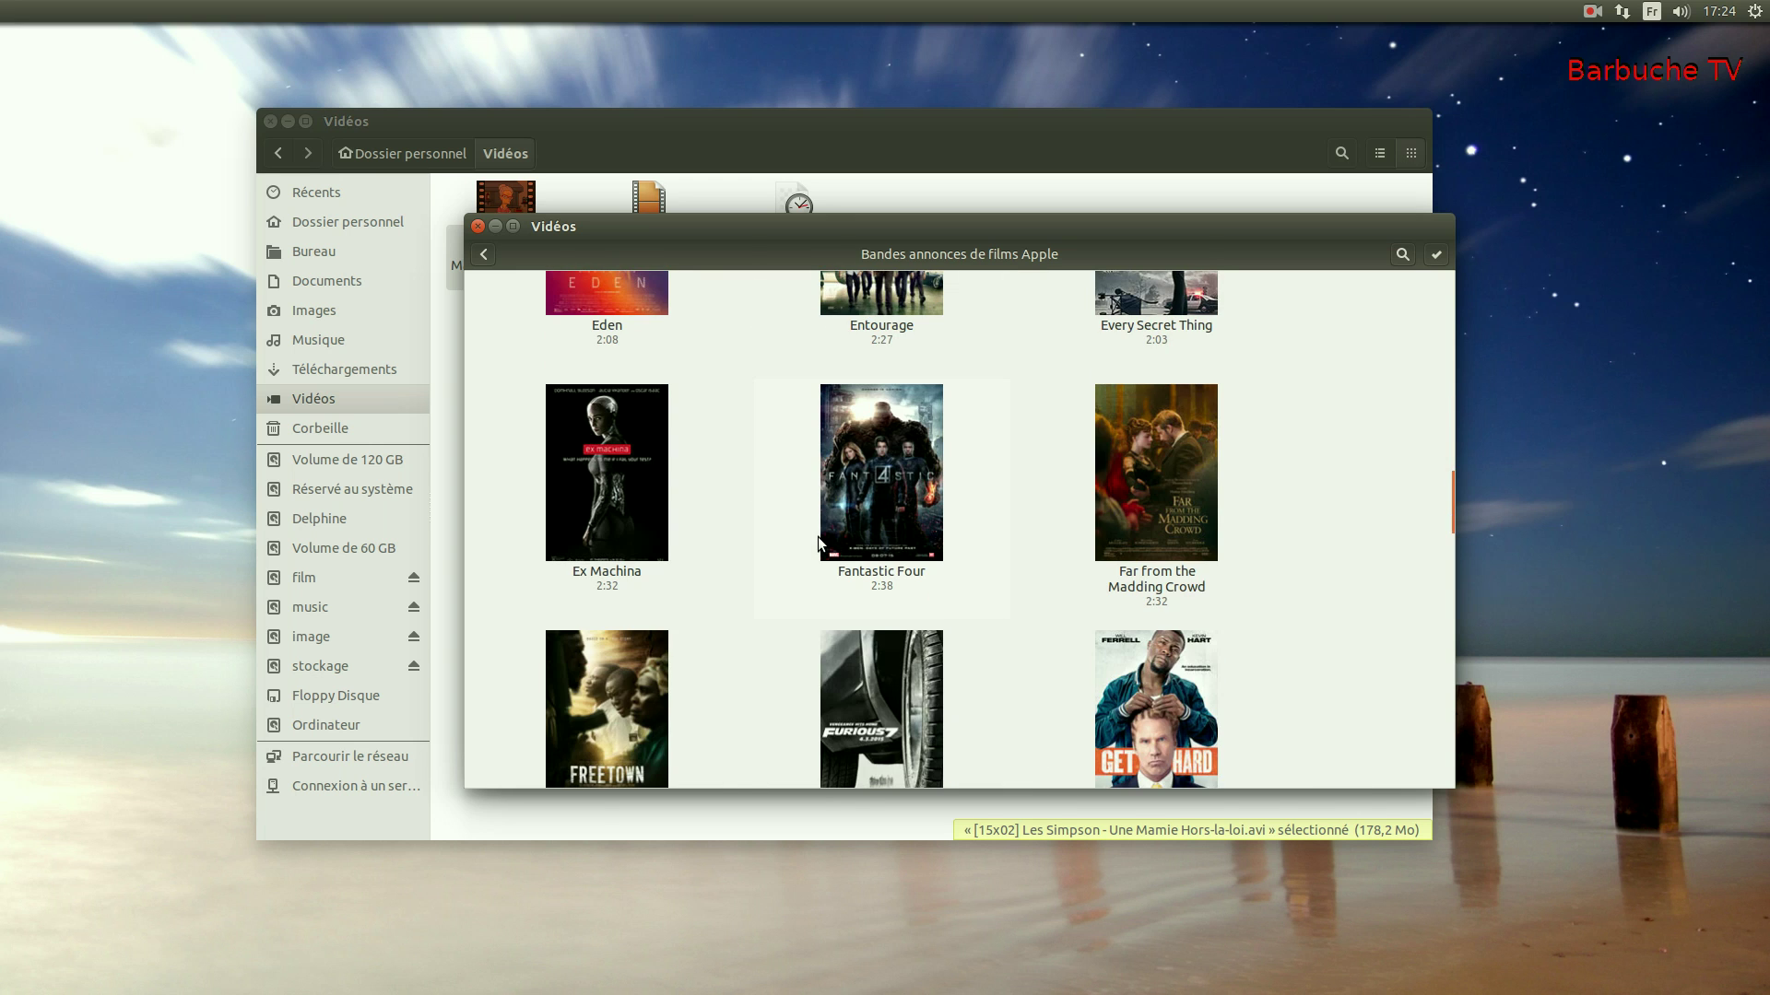
pyautogui.scroll(-7, 658, 531)
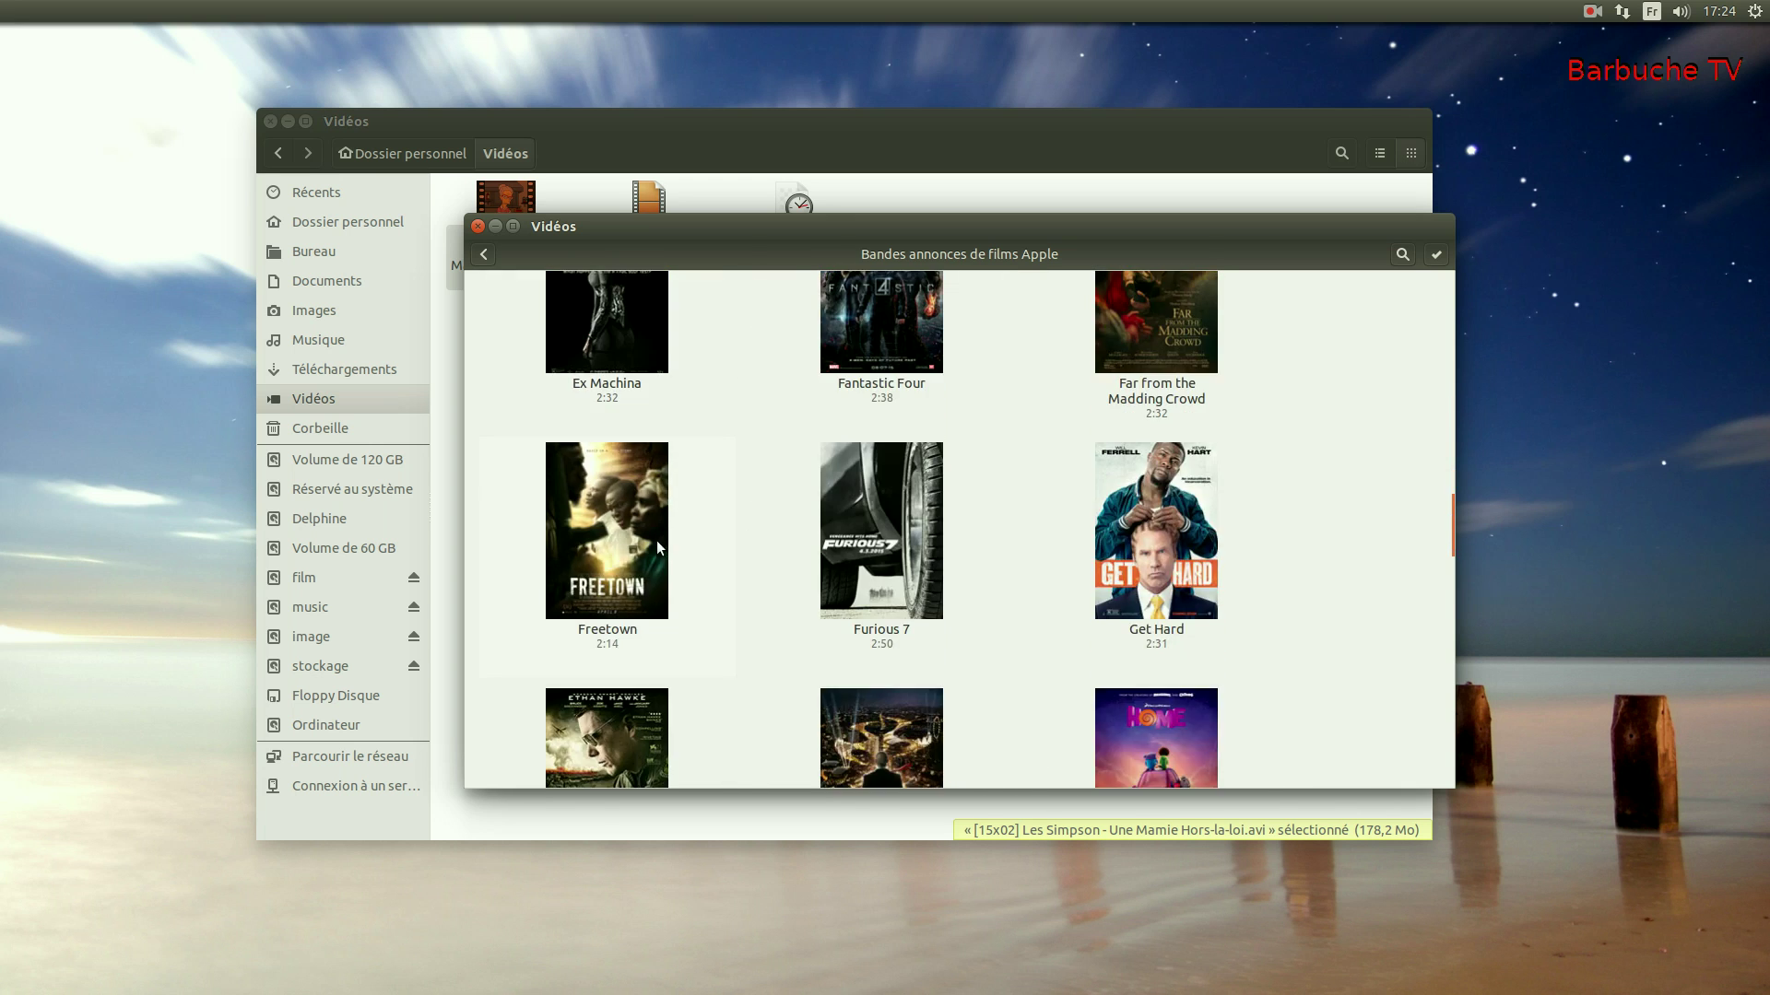
pyautogui.scroll(-5, 618, 489)
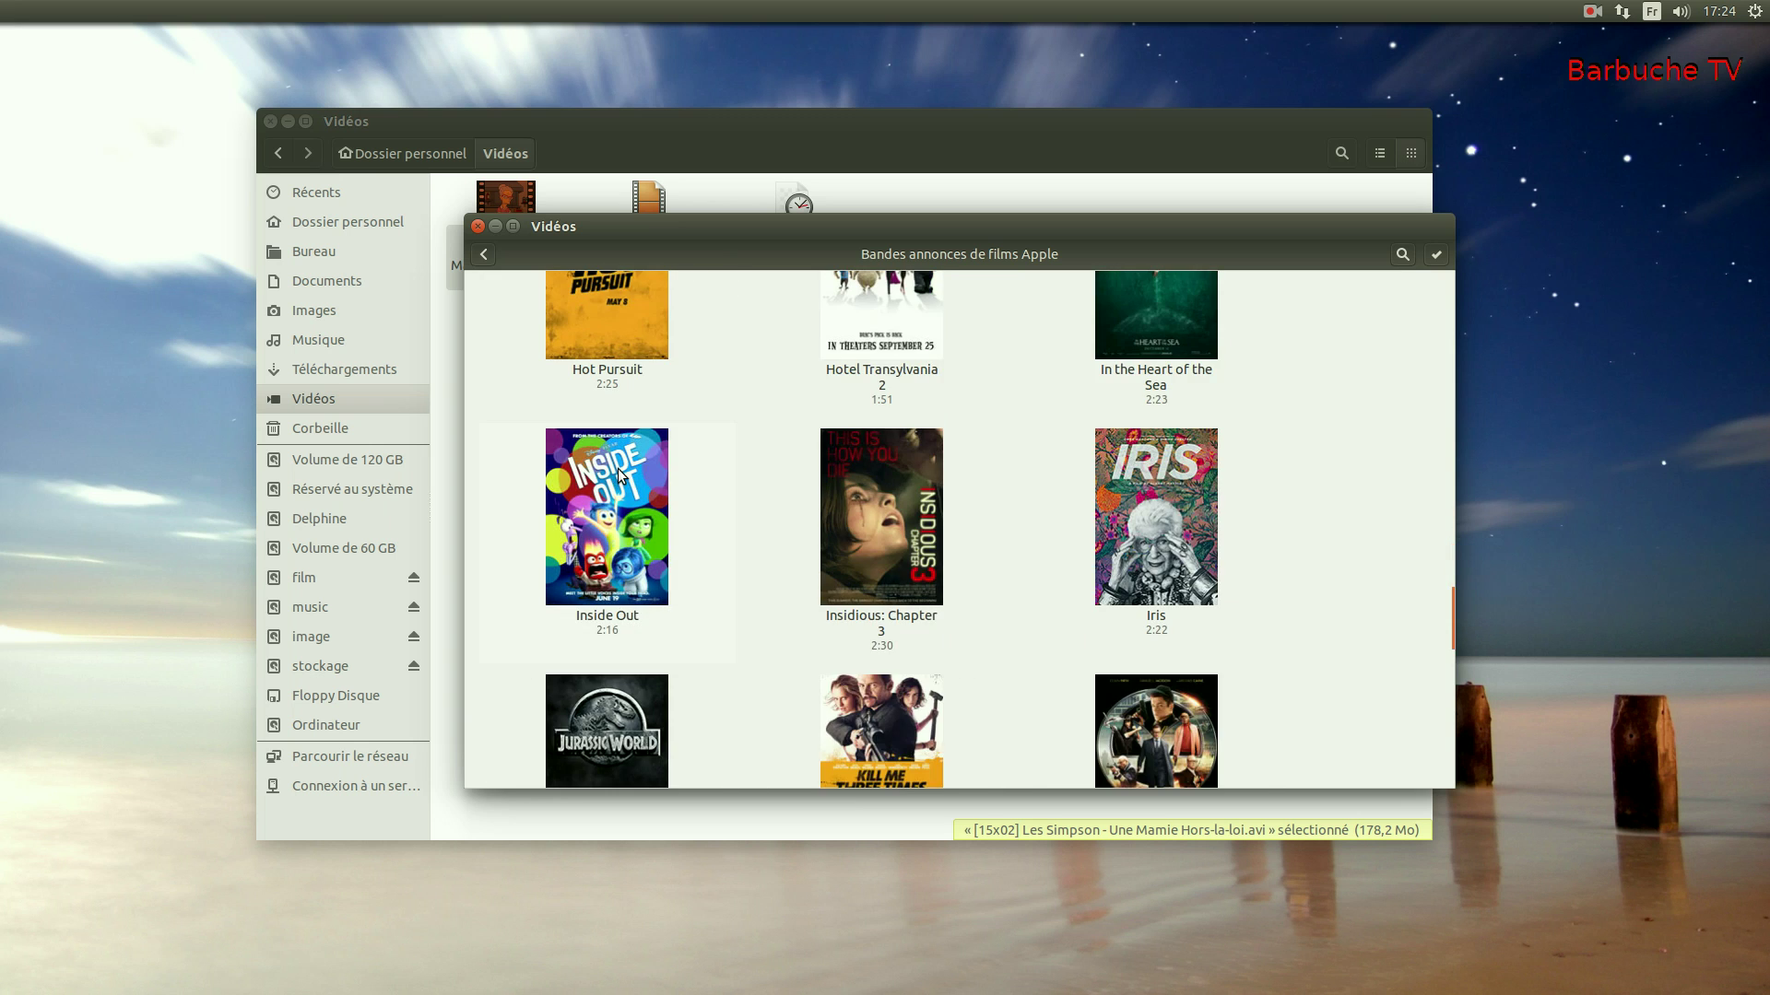
pyautogui.scroll(-4, 618, 470)
# Play the Jurassic World trailer and skip ahead in it to about 0:42.
pyautogui.click(618, 468)
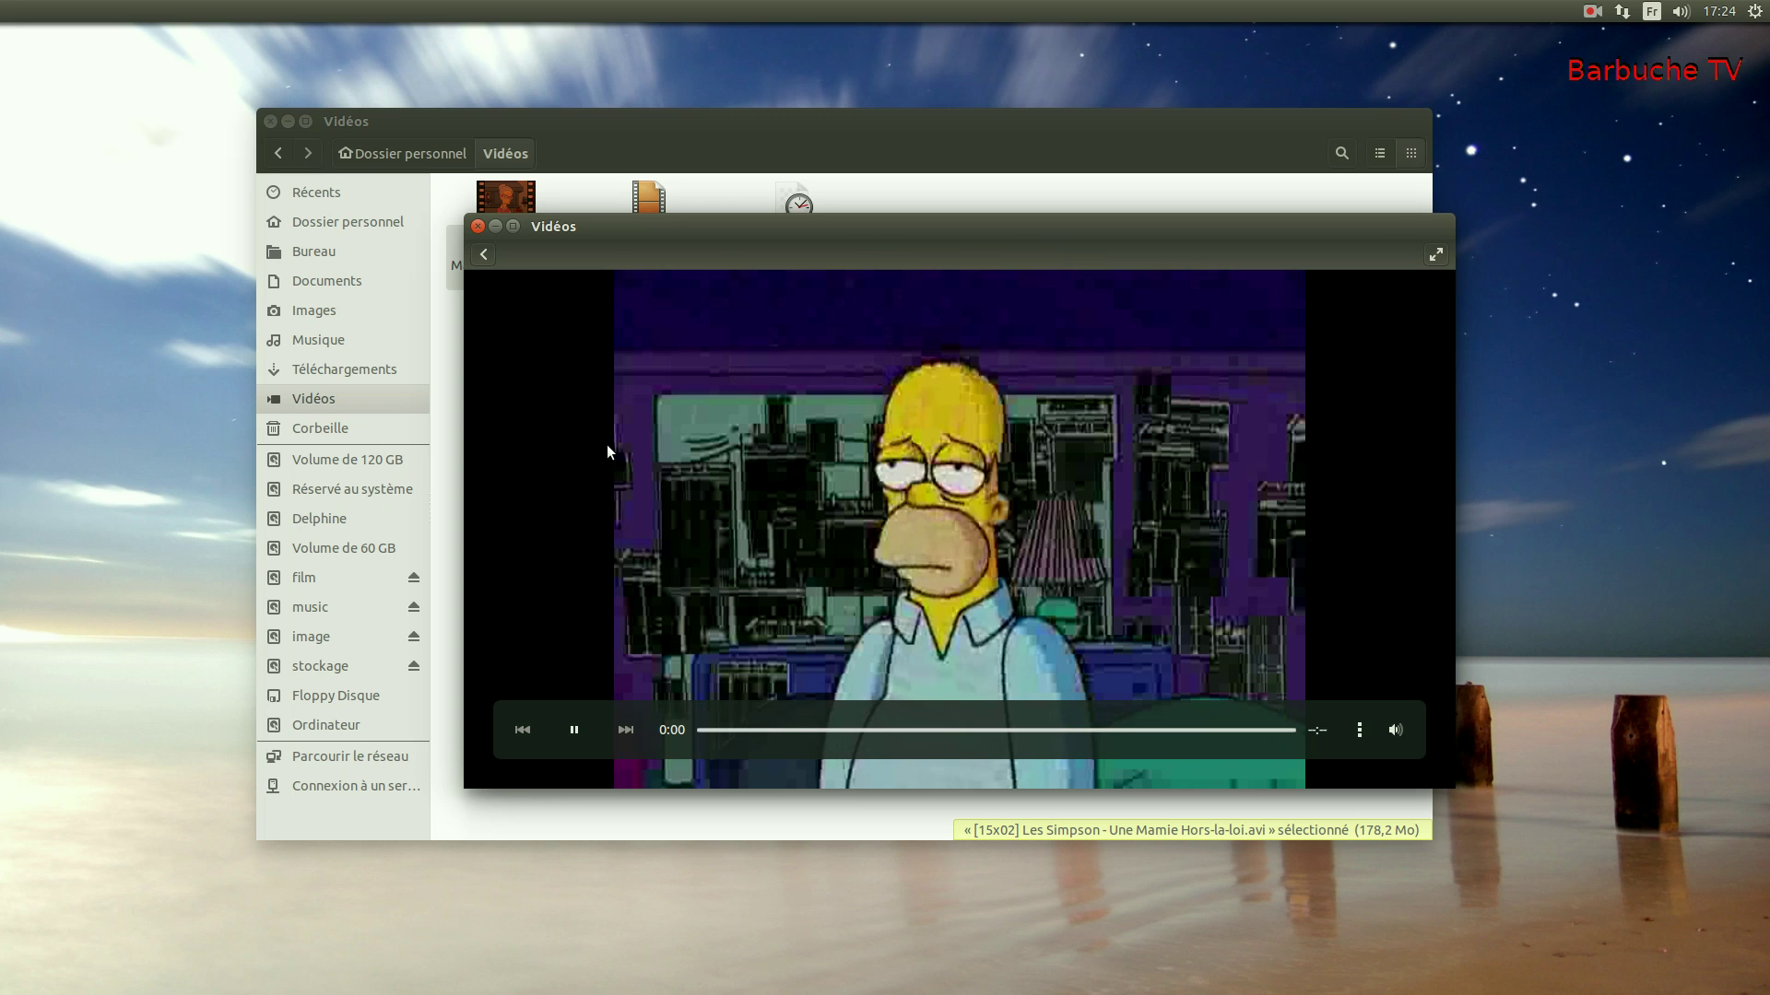
pyautogui.click(752, 728)
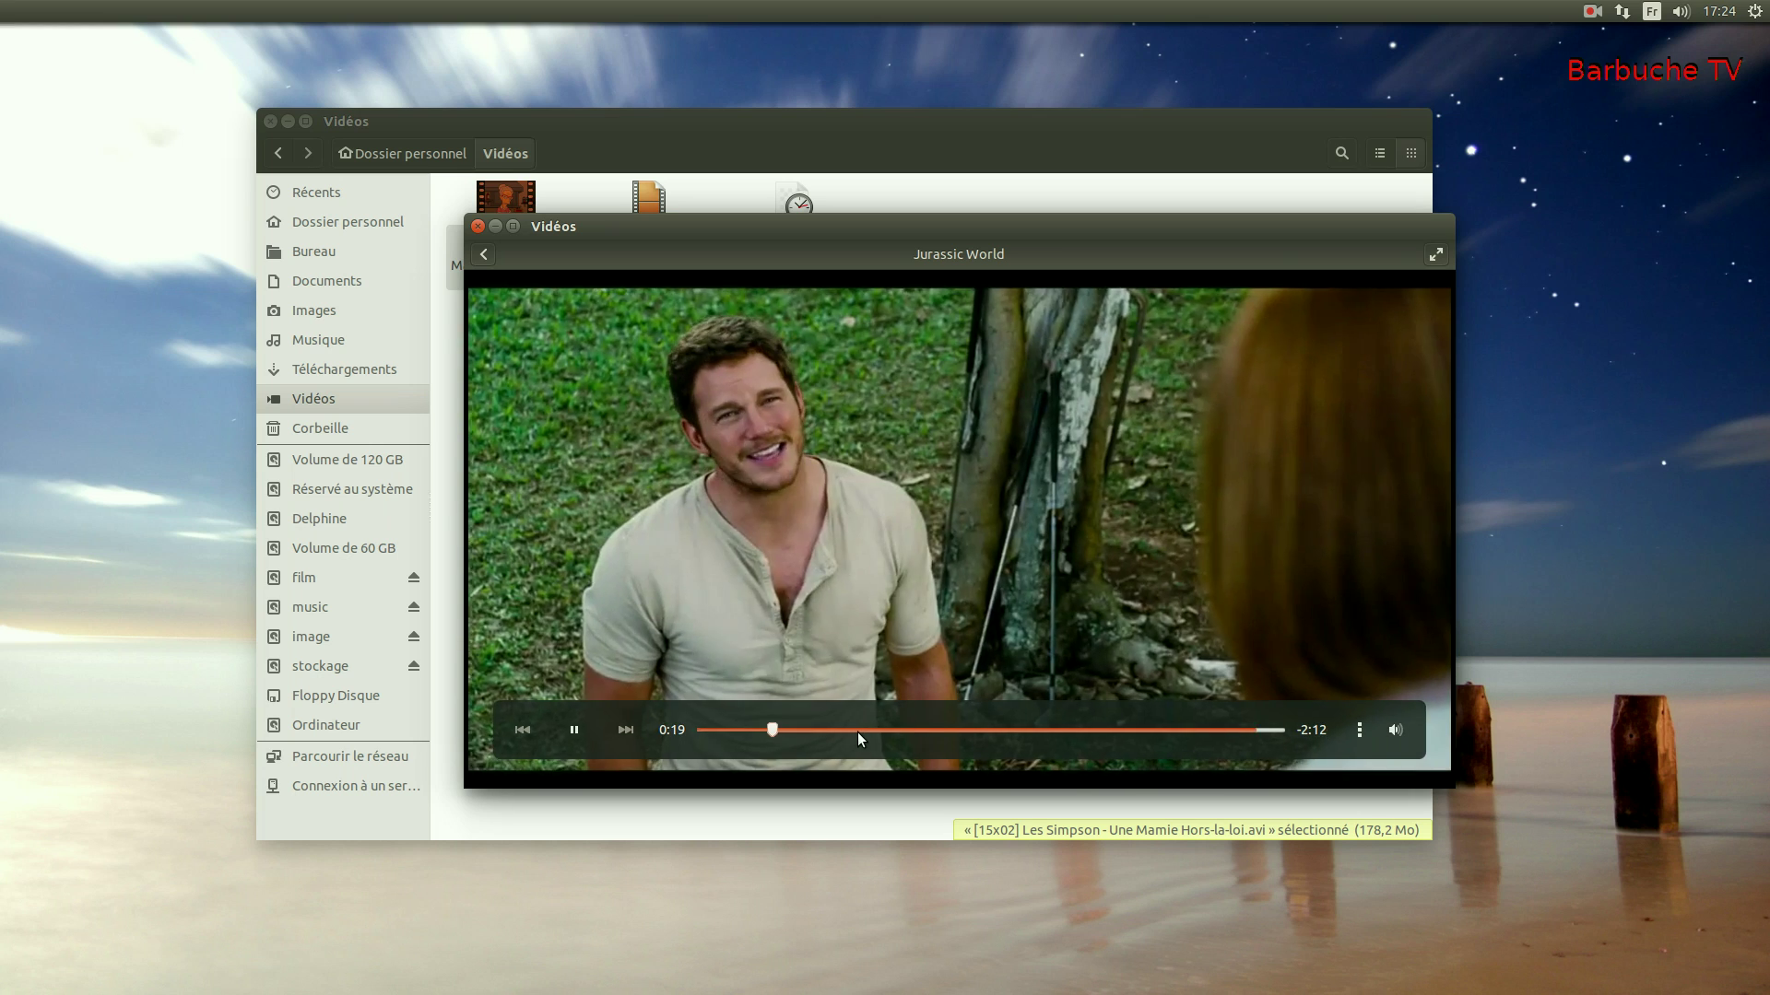
pyautogui.click(857, 732)
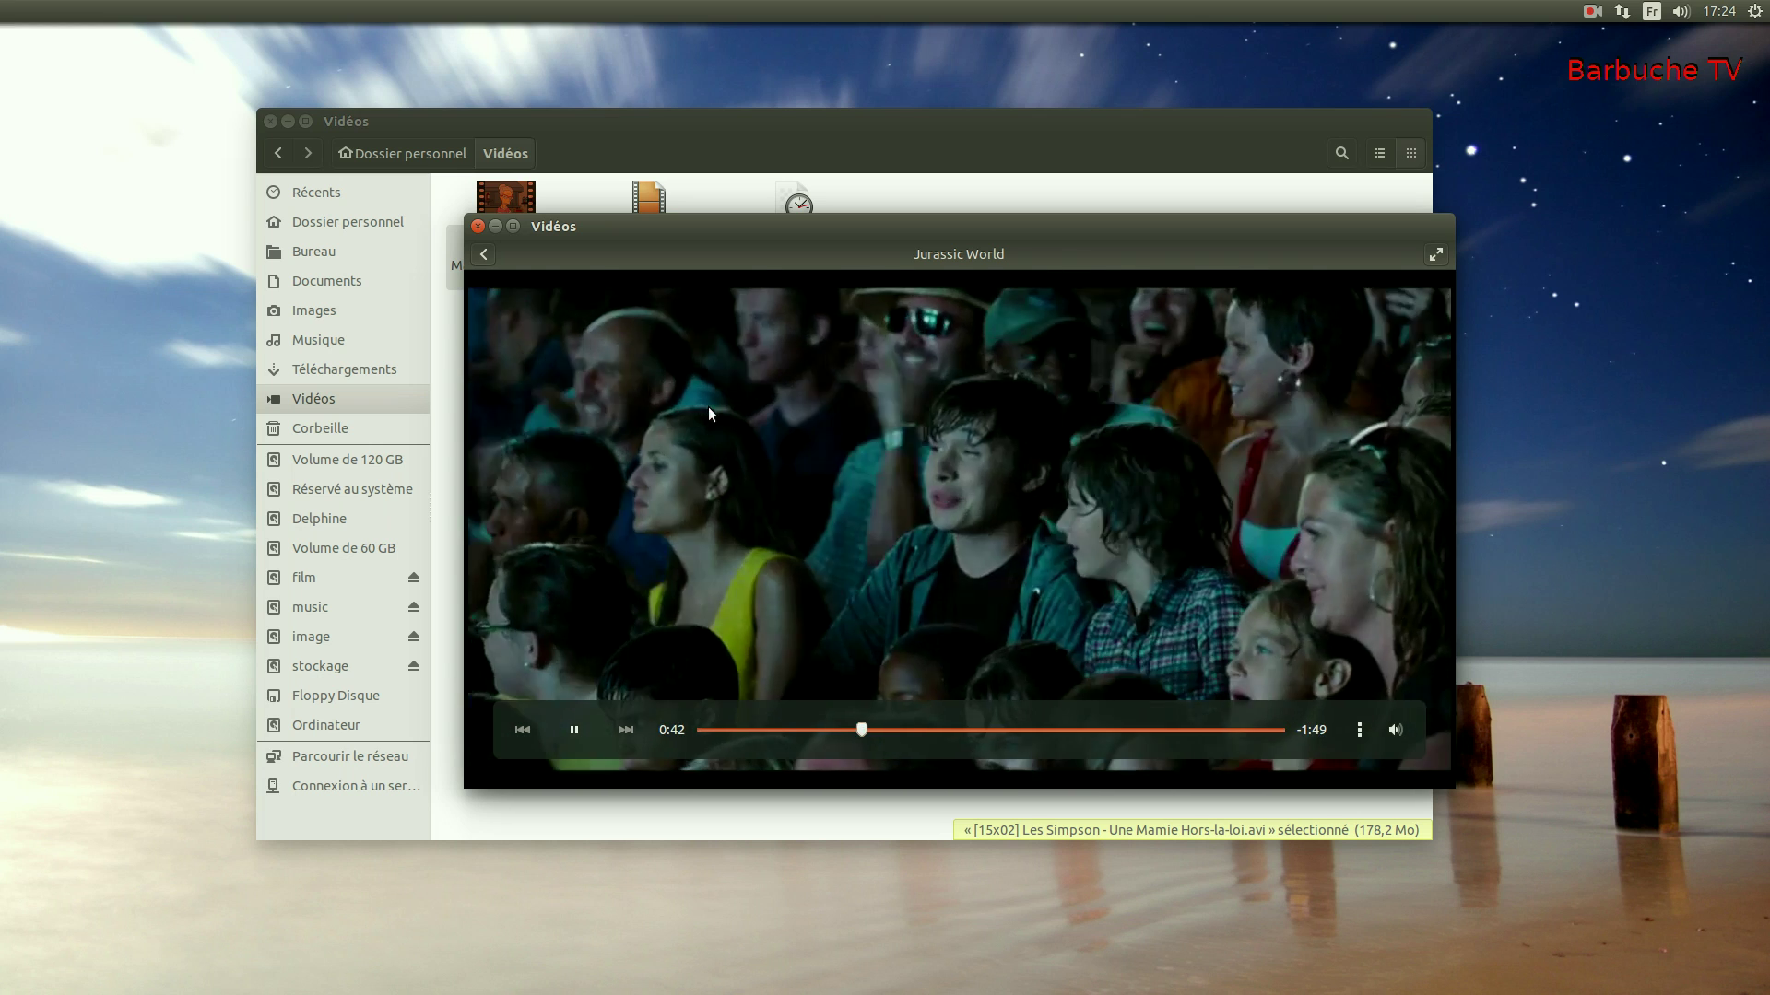
# Leave the trailer for the channel list and close both the video player and the file manager.
pyautogui.click(484, 255)
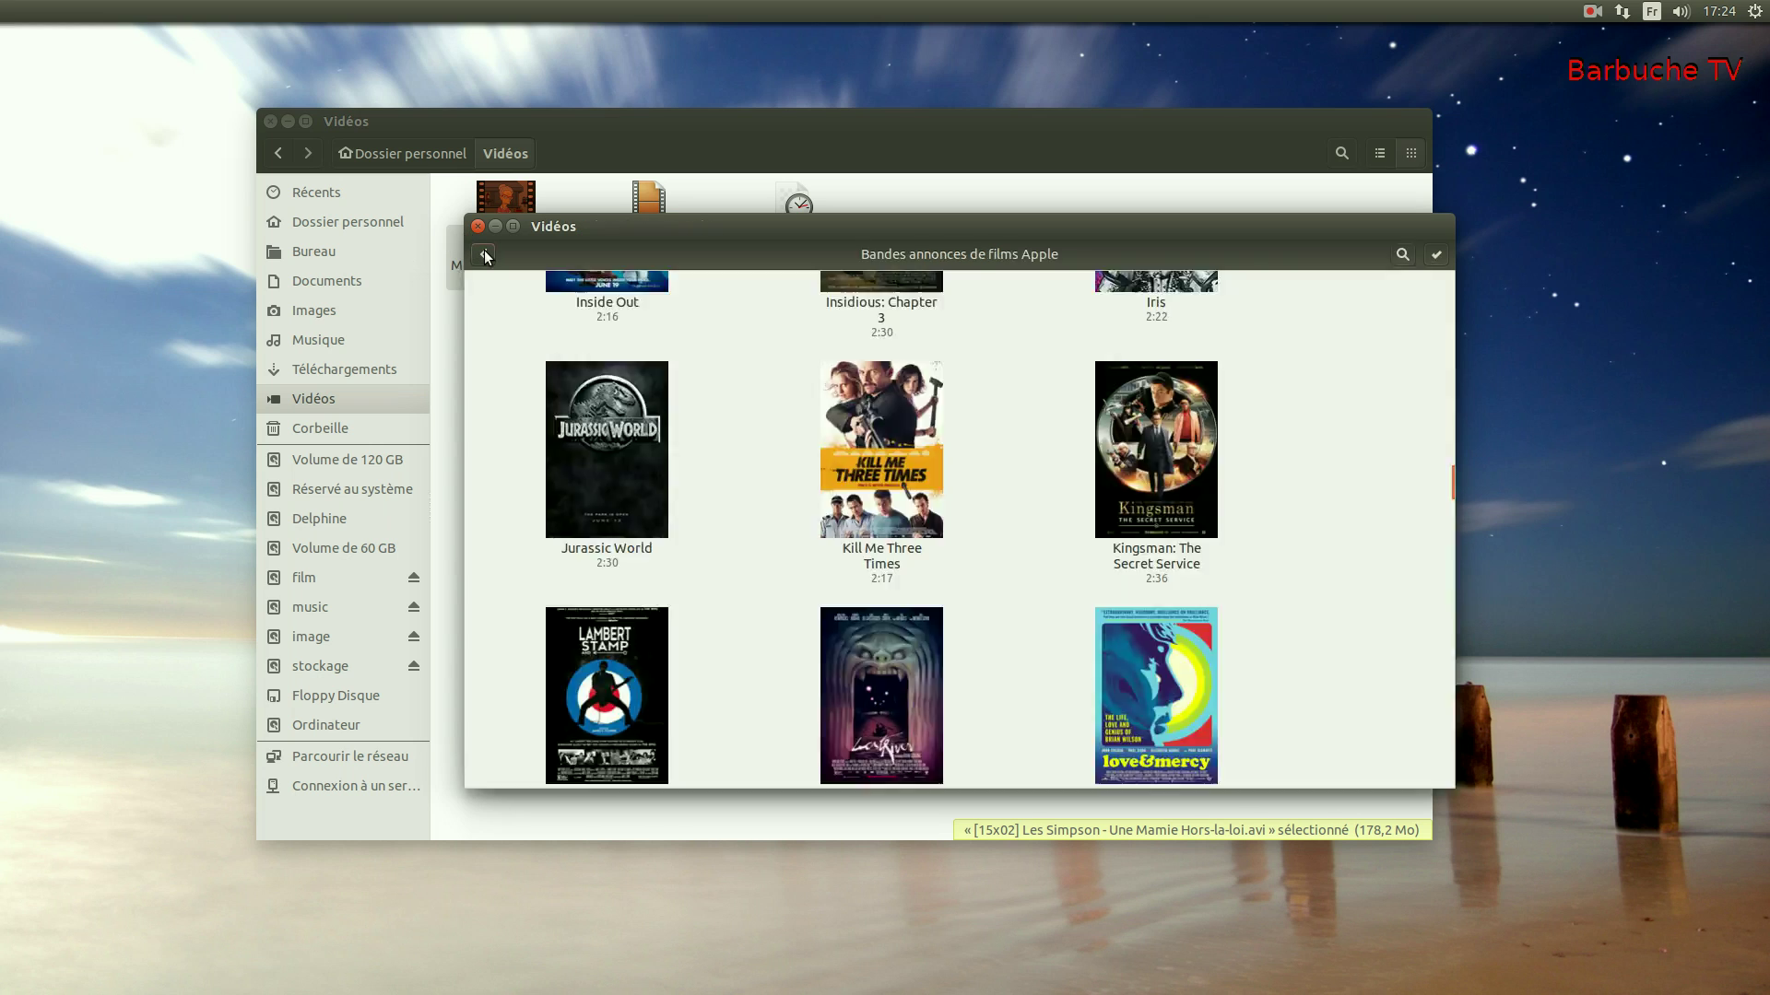
pyautogui.click(491, 260)
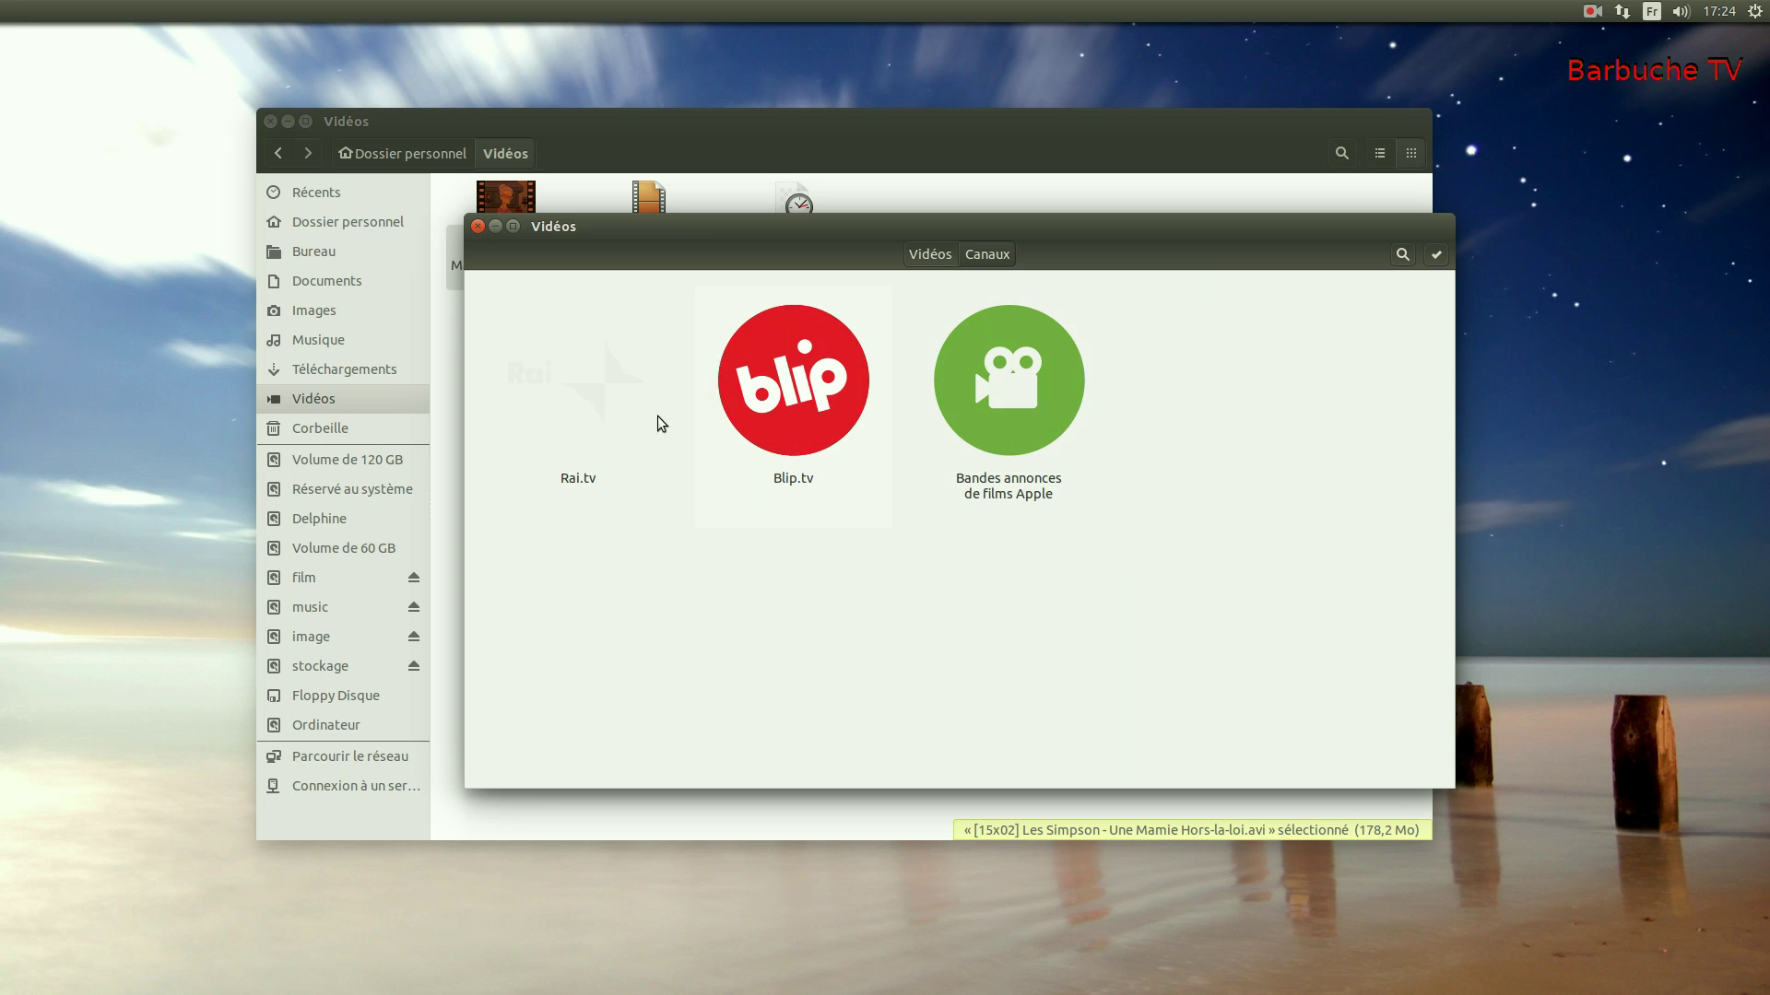
pyautogui.click(477, 227)
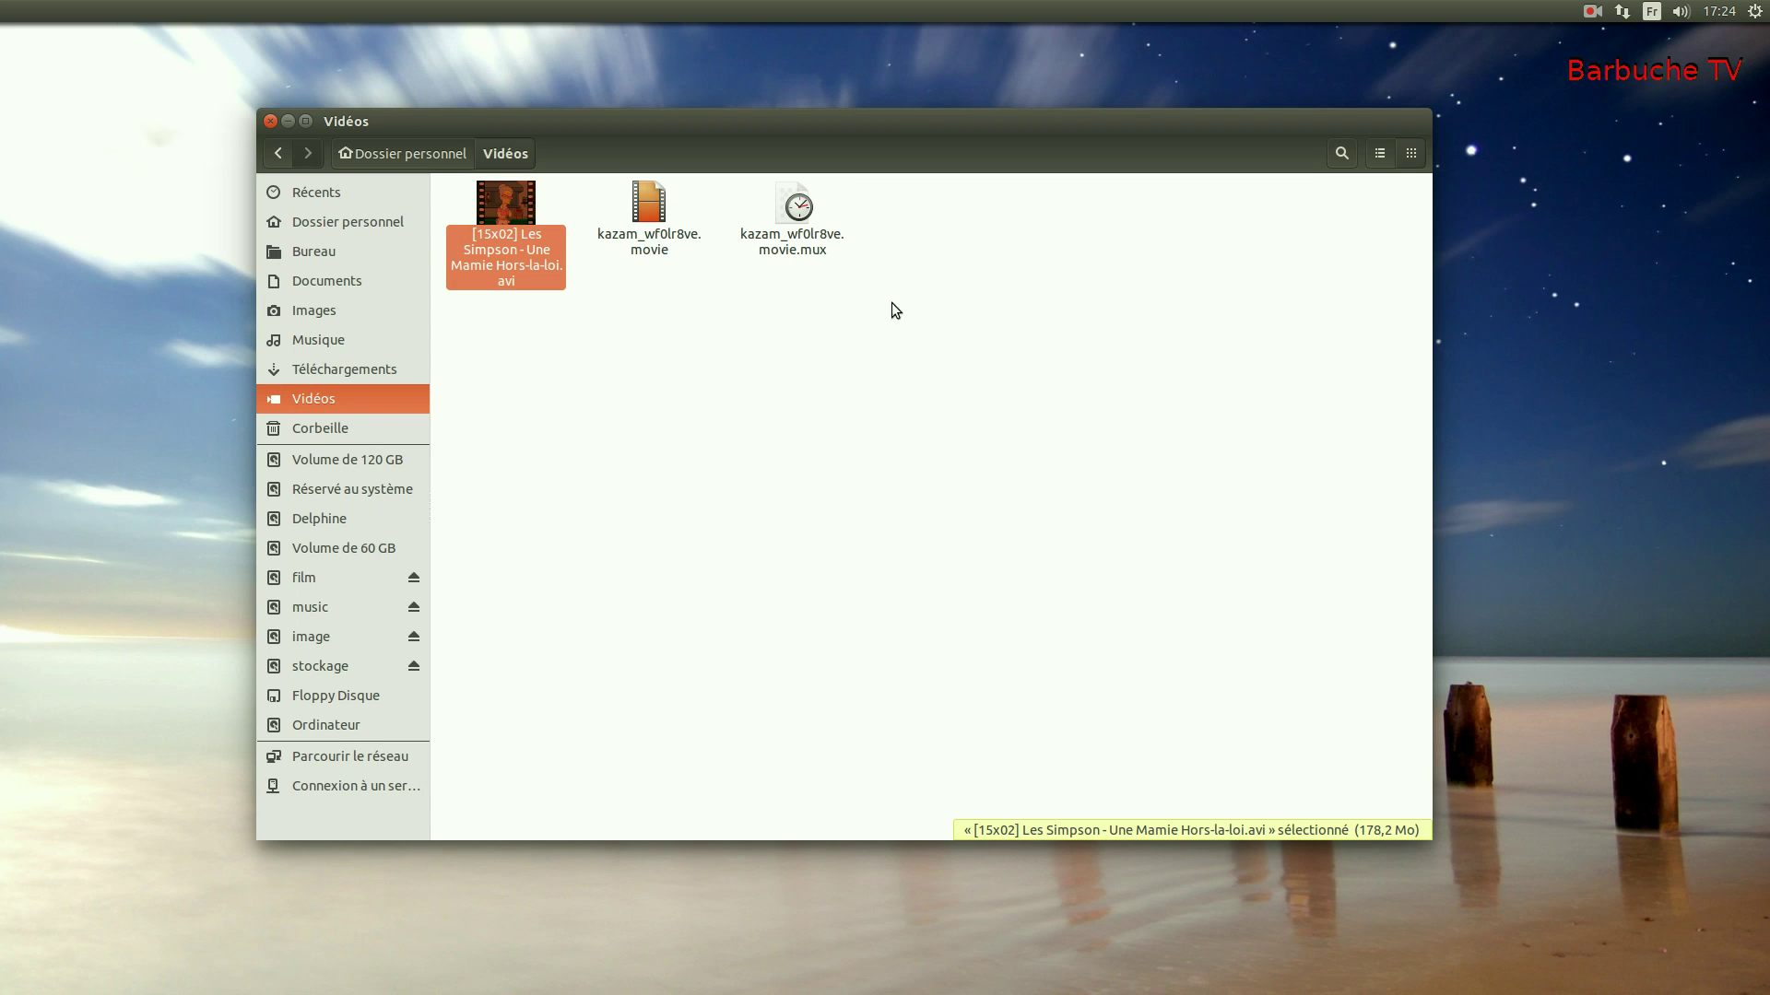
pyautogui.click(272, 120)
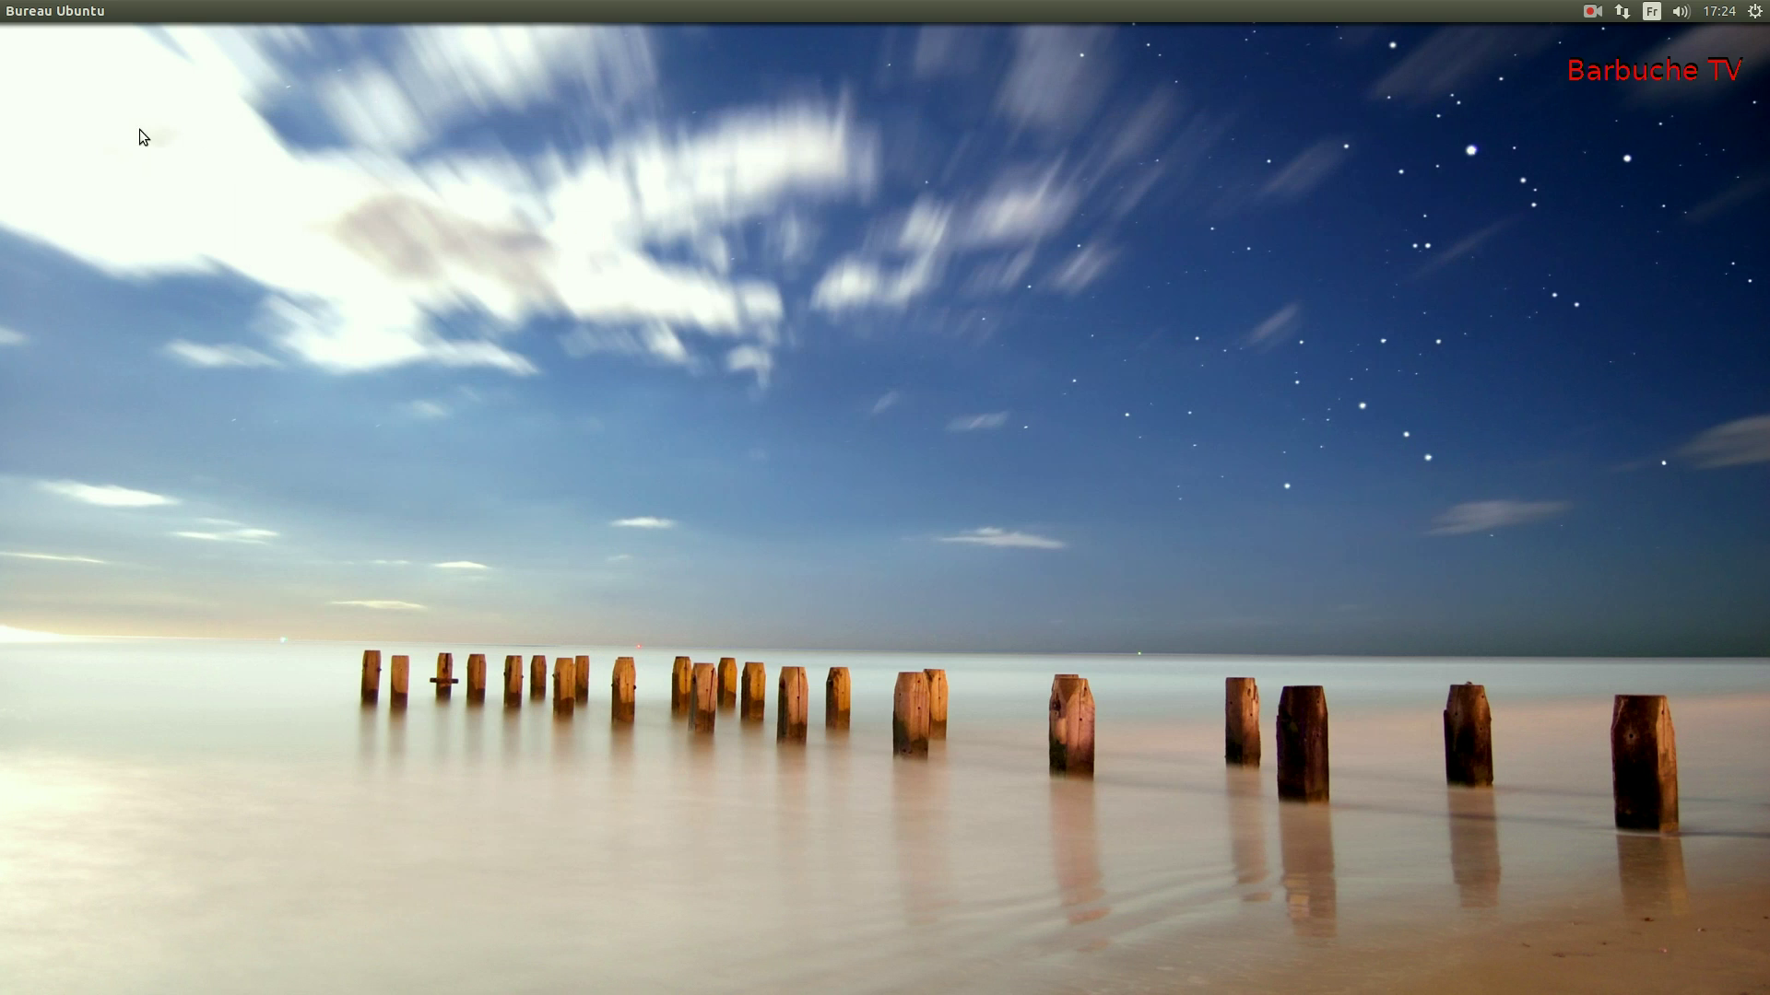
# Open the desktop background settings and try the 150305-cinqAA and Cedar Wax Wing wallpapers.
pyautogui.rightClick(783, 168)
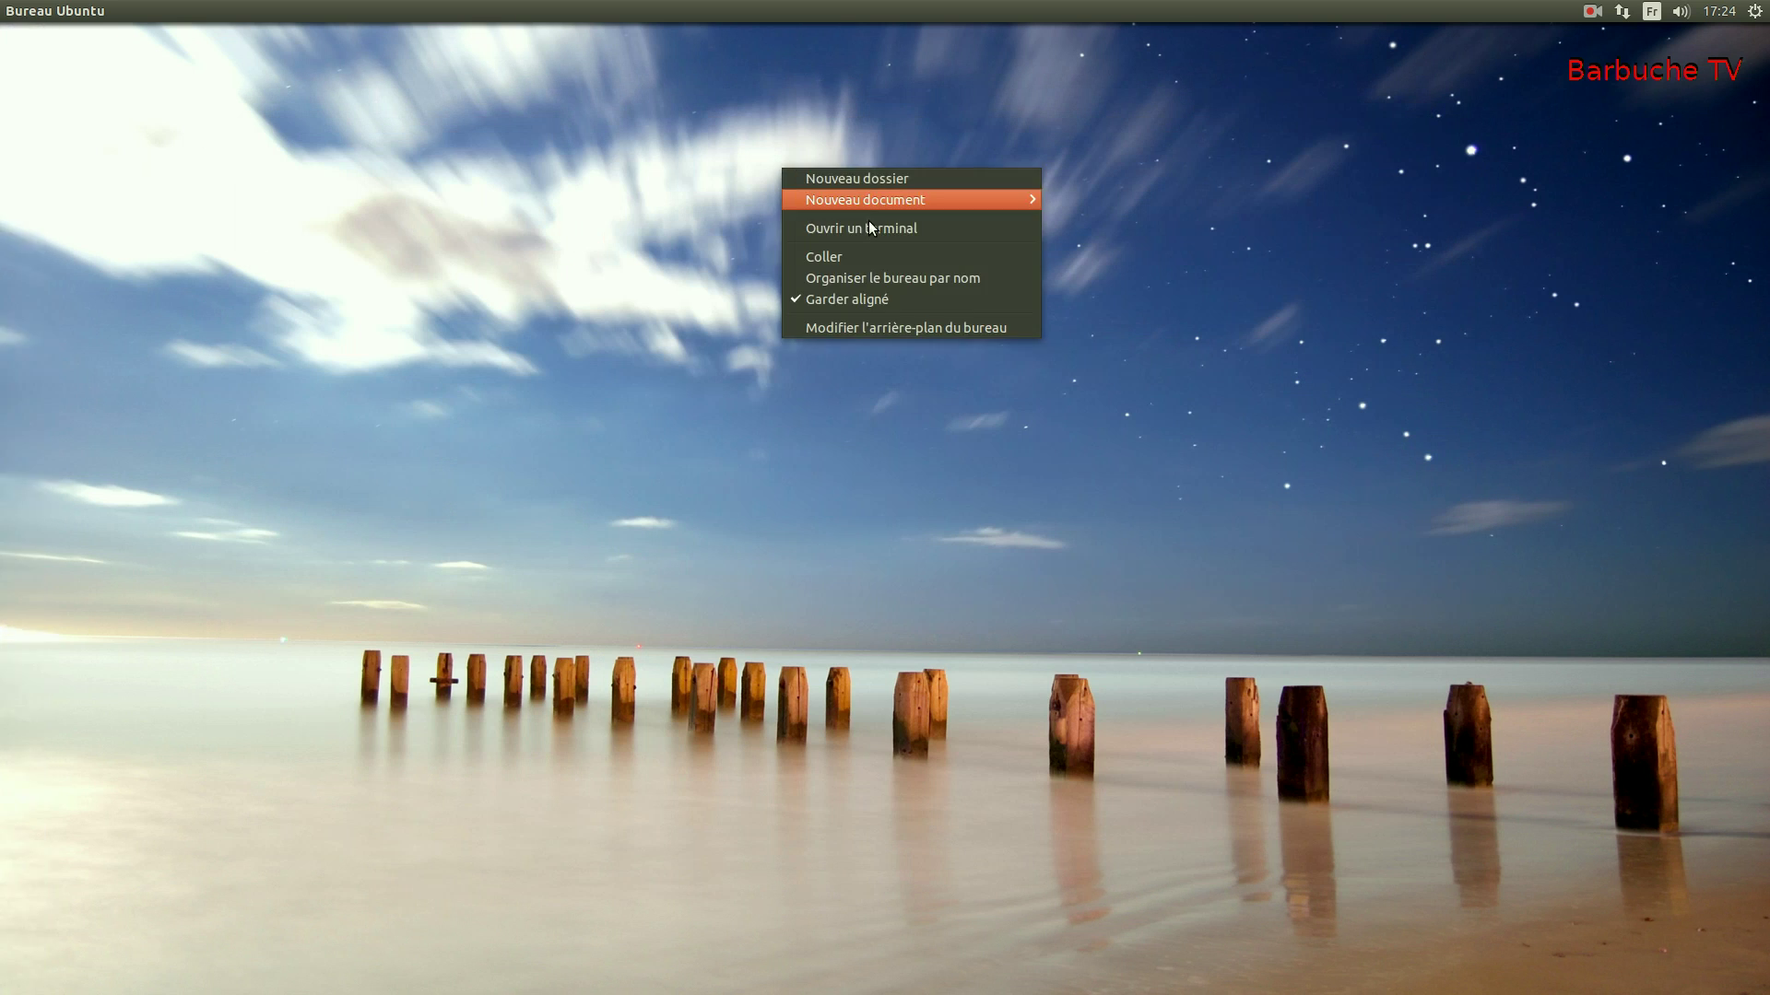
pyautogui.click(886, 327)
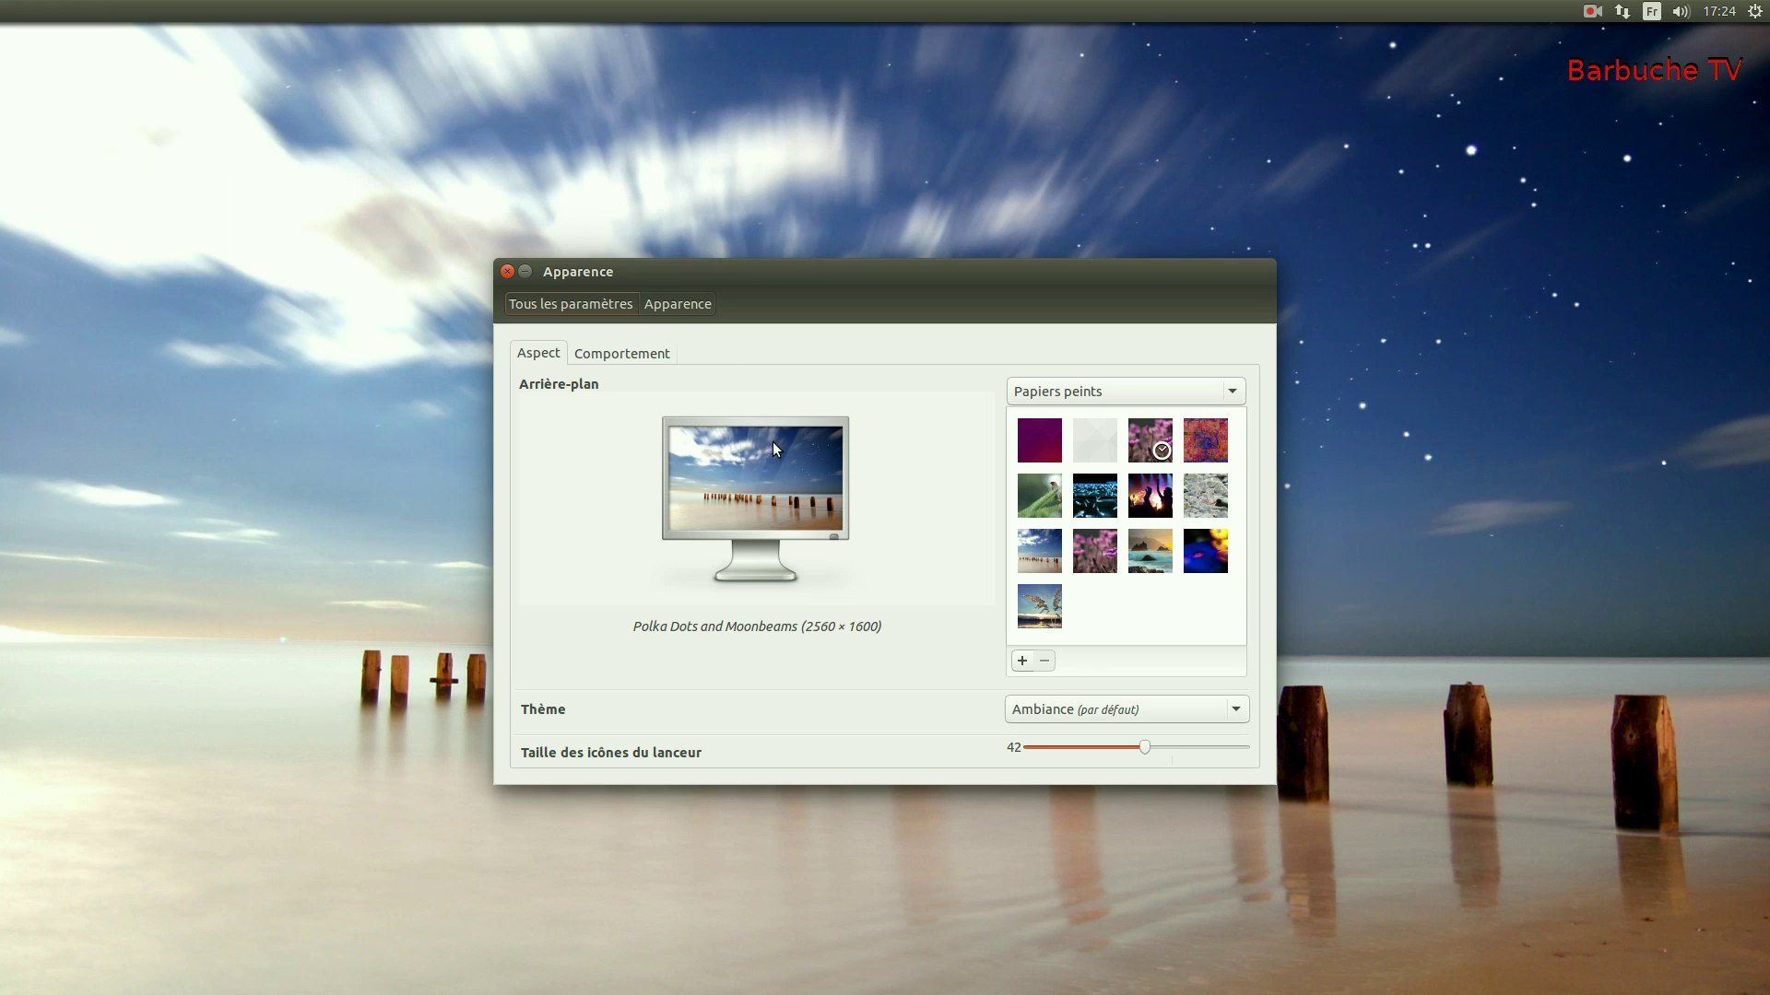
pyautogui.click(1214, 450)
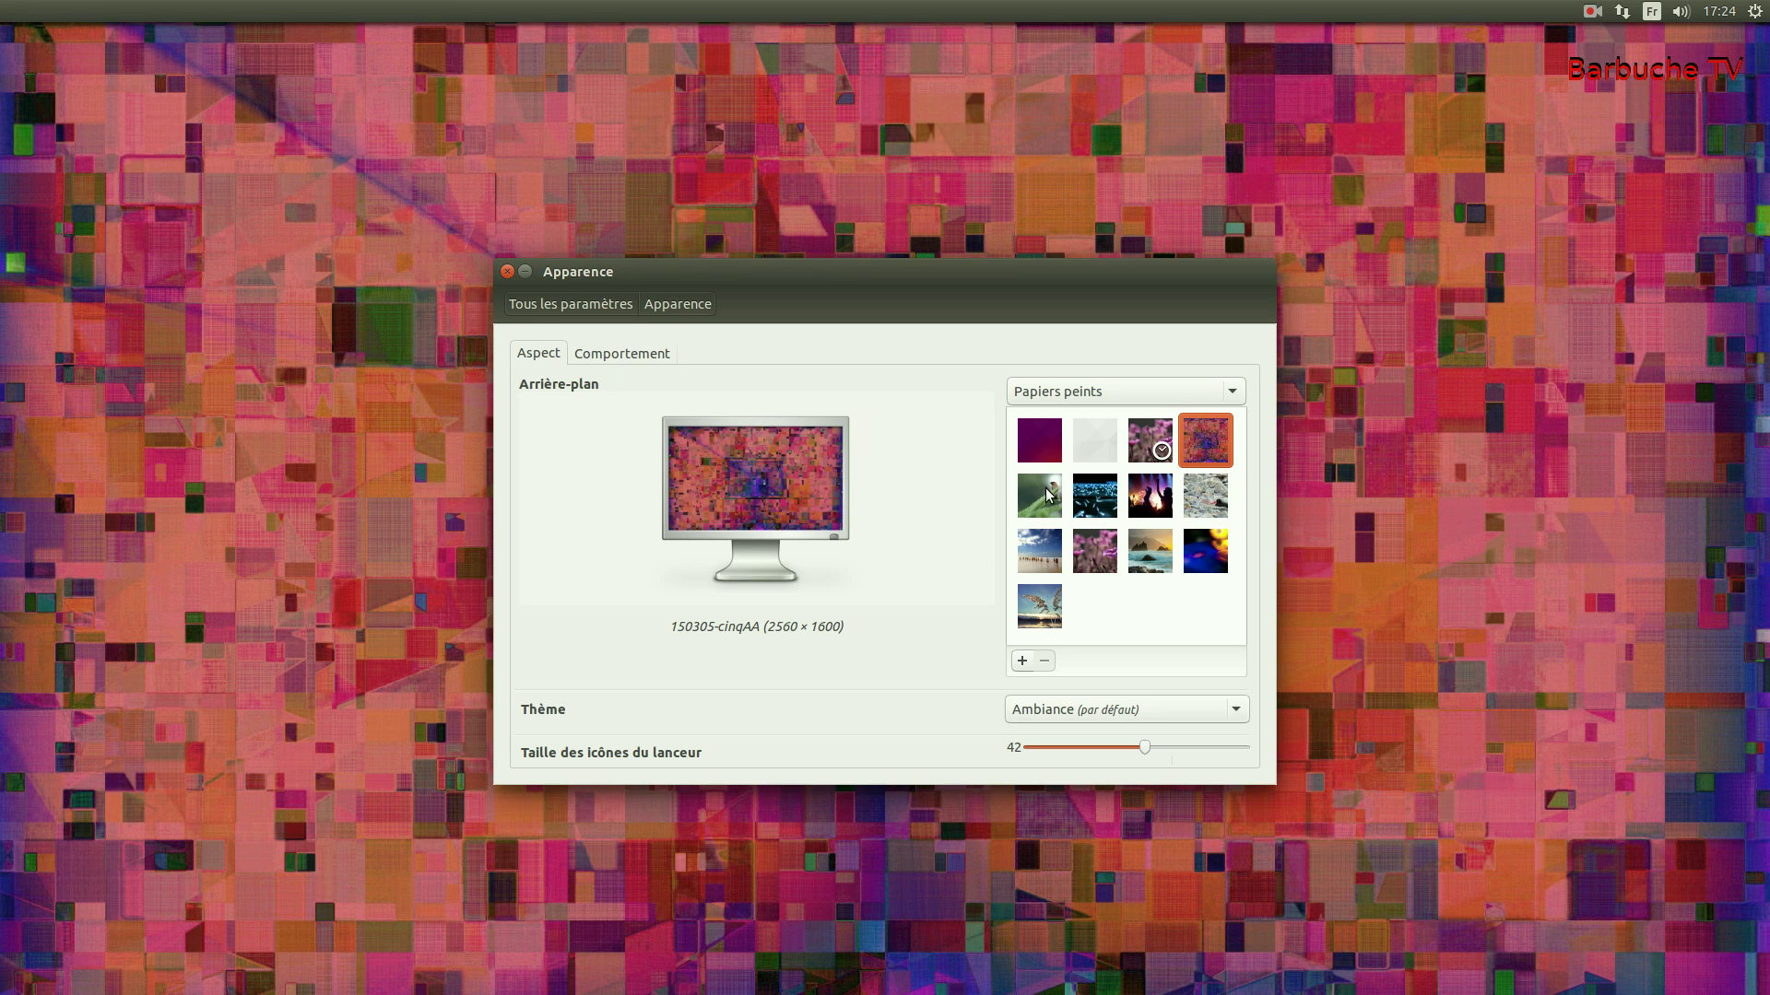
pyautogui.click(1049, 498)
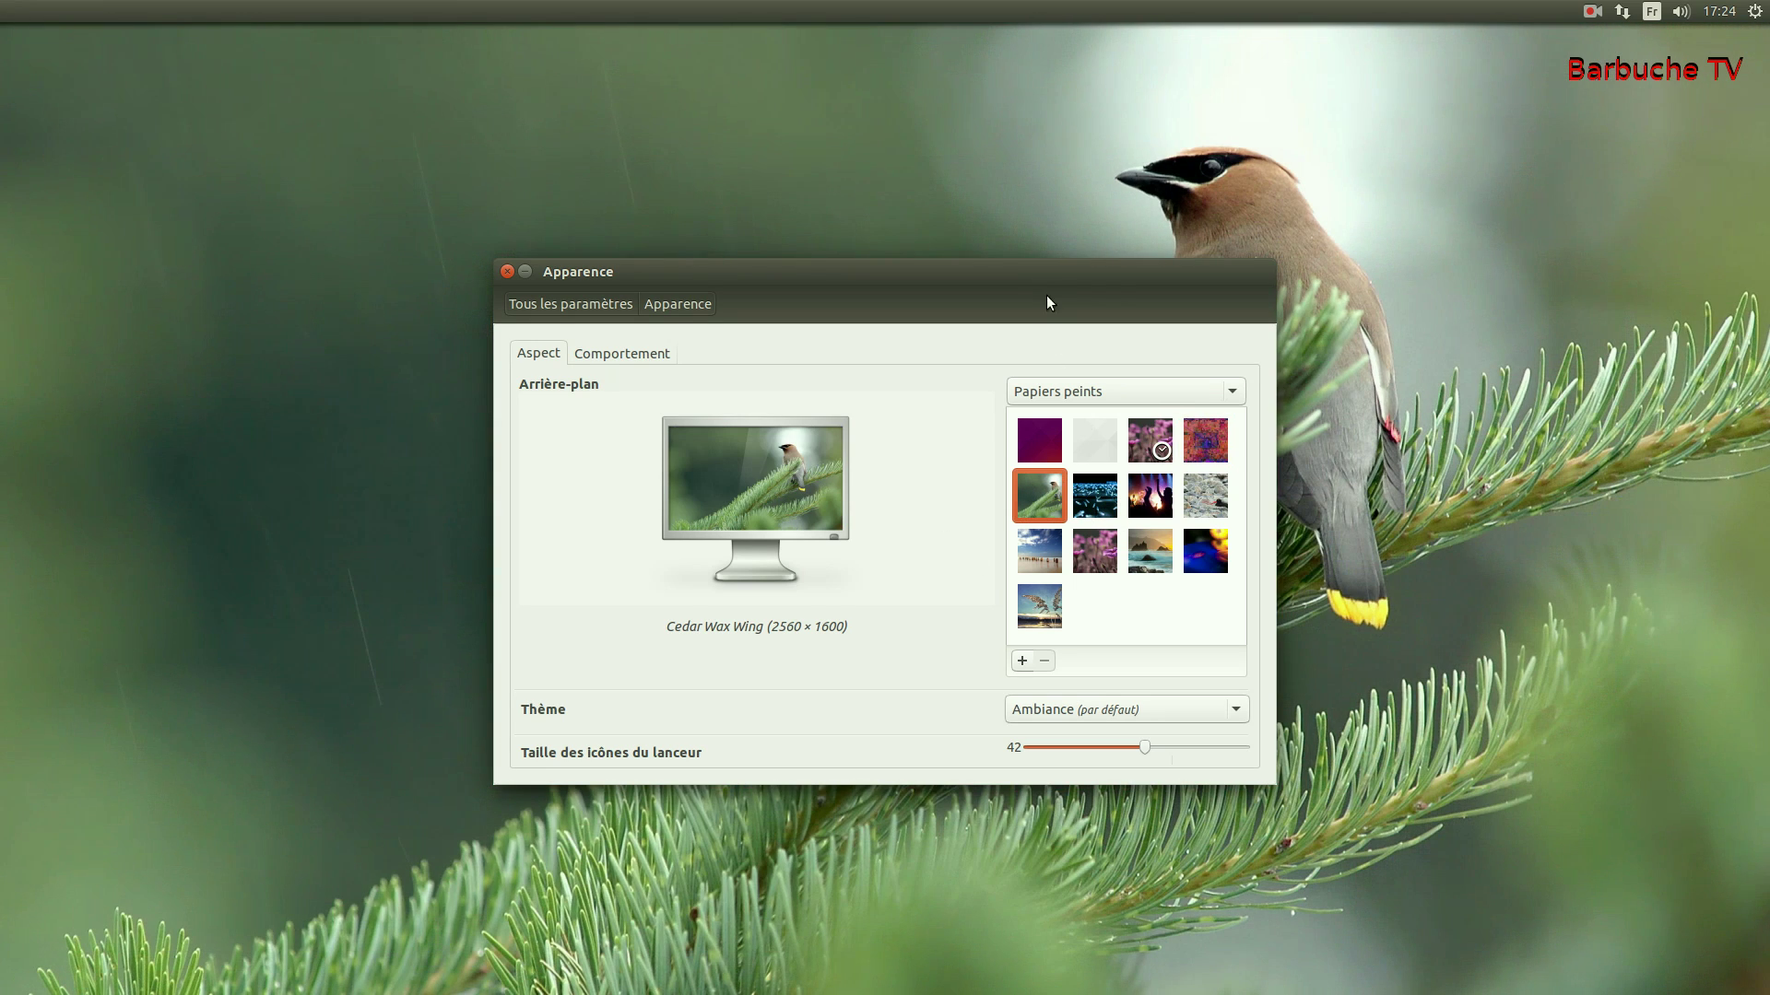
# Move the Apparence window clear of the bird picture and try the Euphoria!, purple flower and Traviny wallpapers.
pyautogui.moveTo(1047, 303); pyautogui.dragTo(836, 522)
pyautogui.click(947, 737)
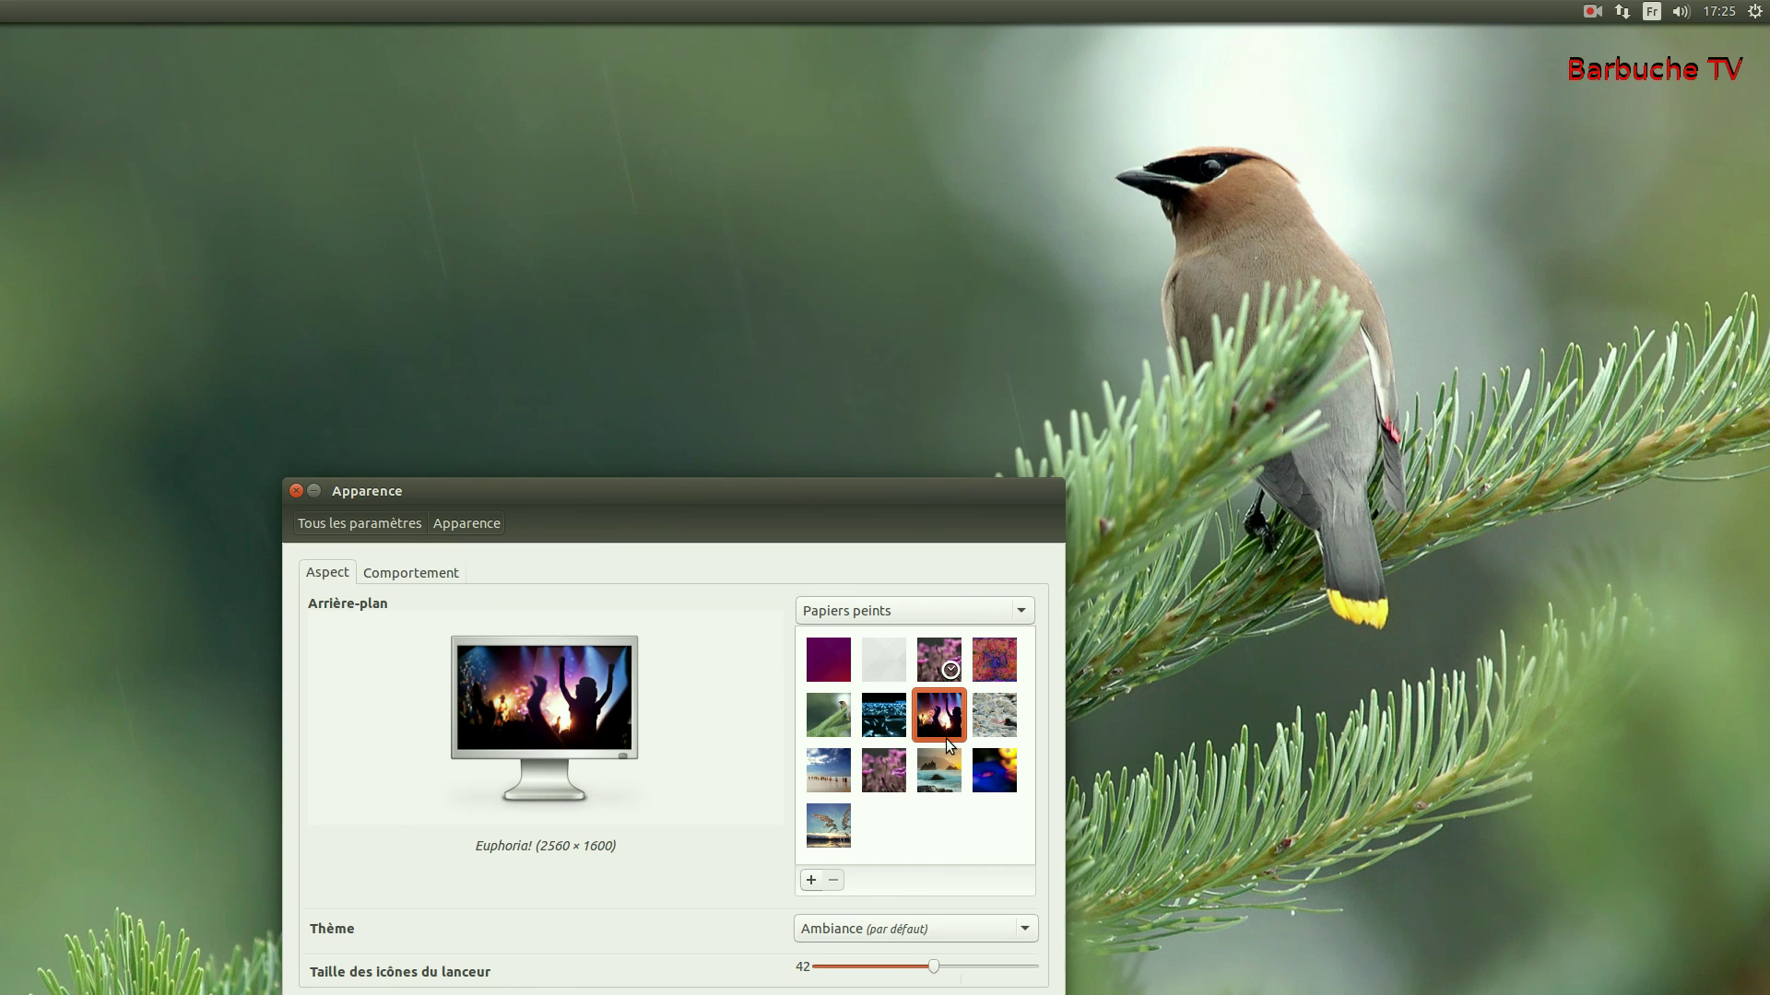
pyautogui.click(882, 783)
pyautogui.click(841, 823)
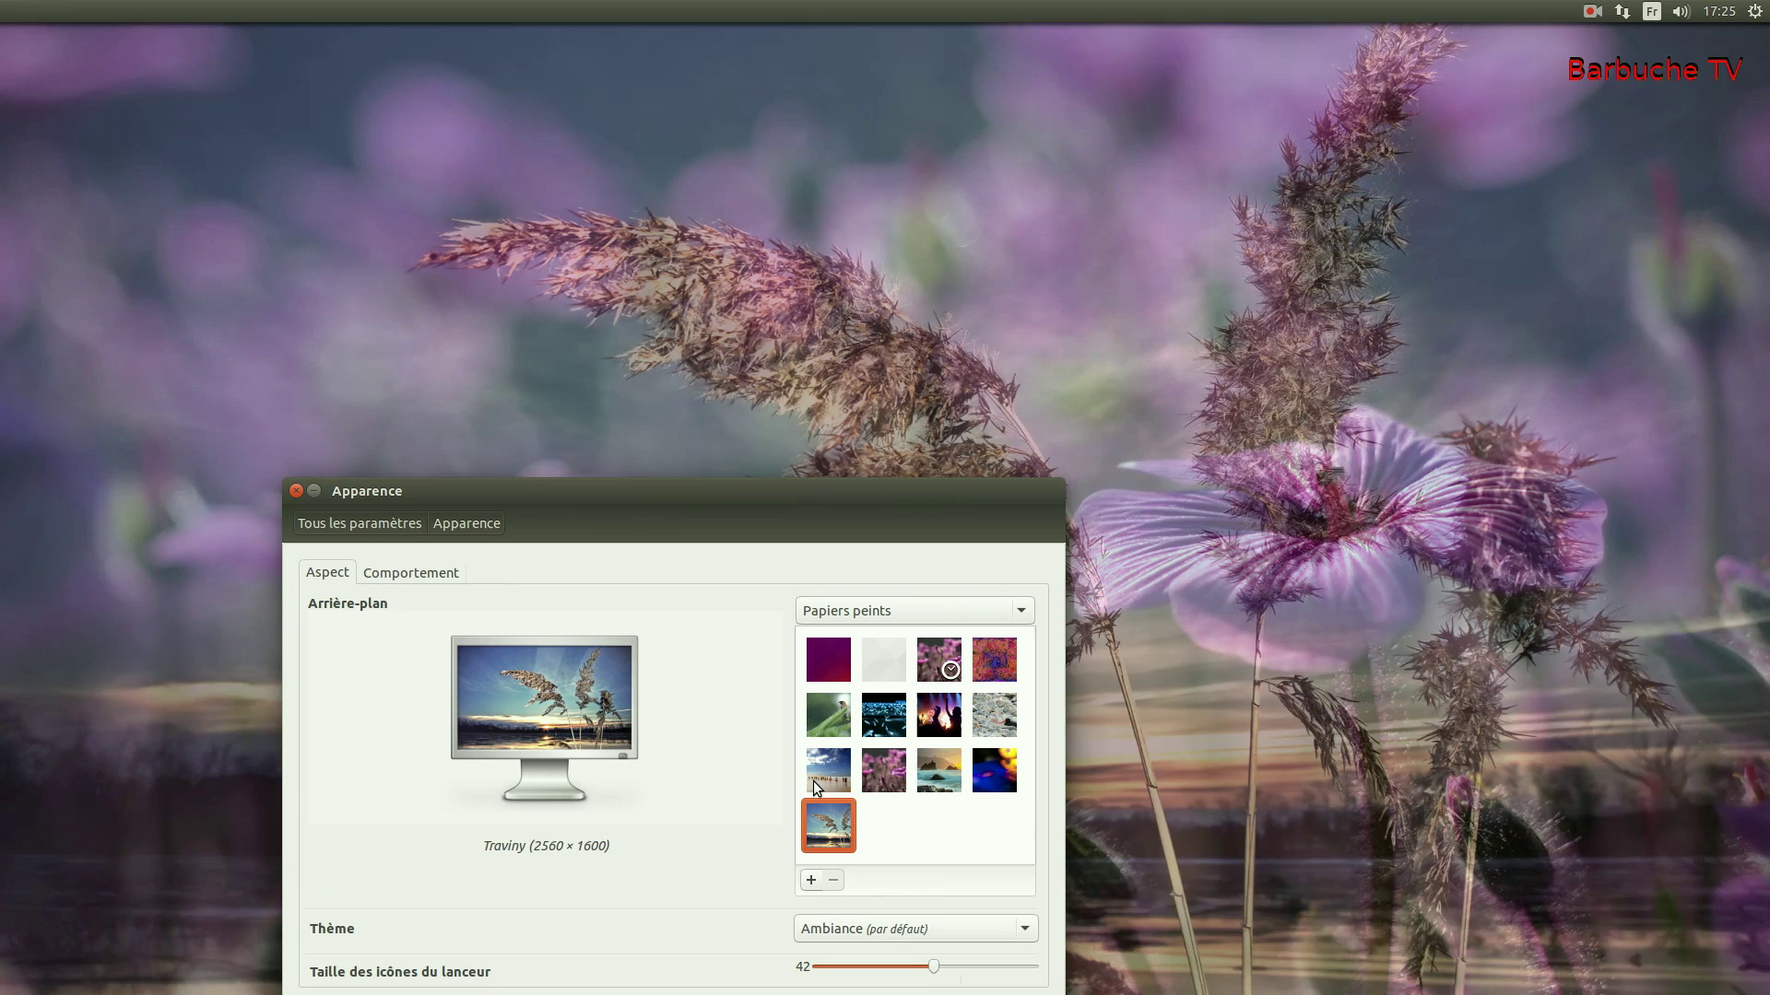
# Set the wallpaper to Polka Dots and Moonbeams, move the Apparence window back towards the middle and close it.
pyautogui.click(816, 768)
pyautogui.moveTo(544, 500); pyautogui.dragTo(711, 252)
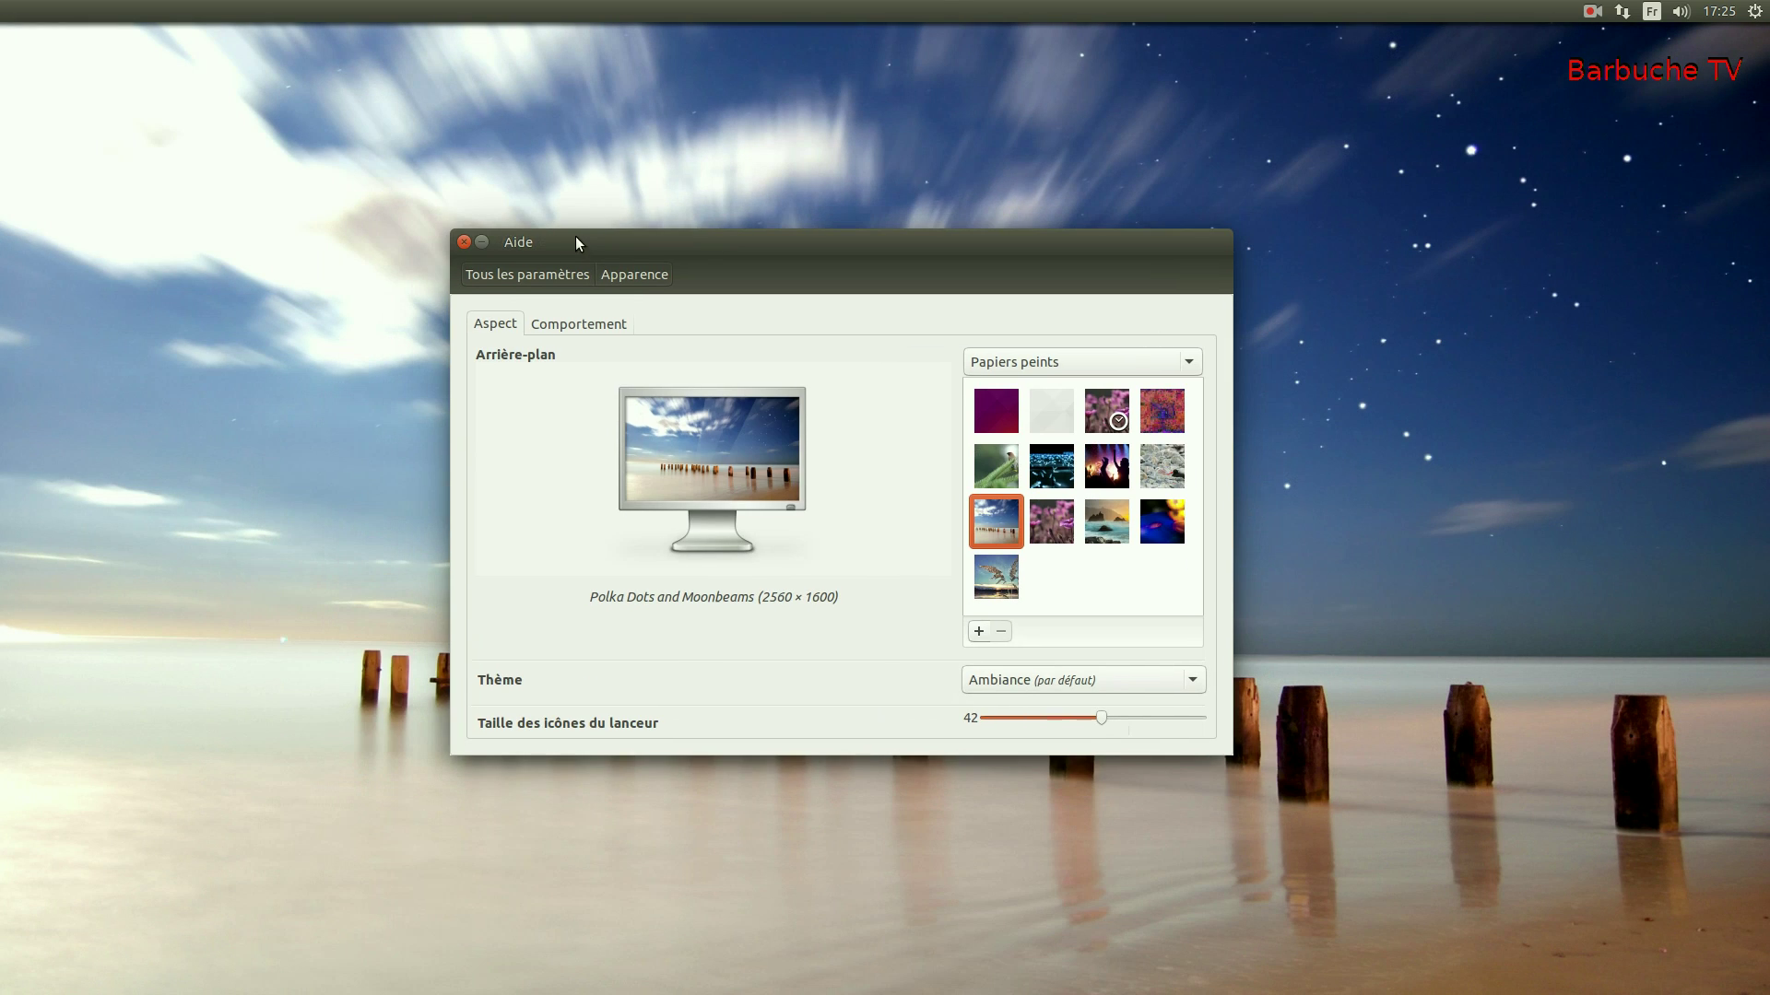
pyautogui.click(457, 242)
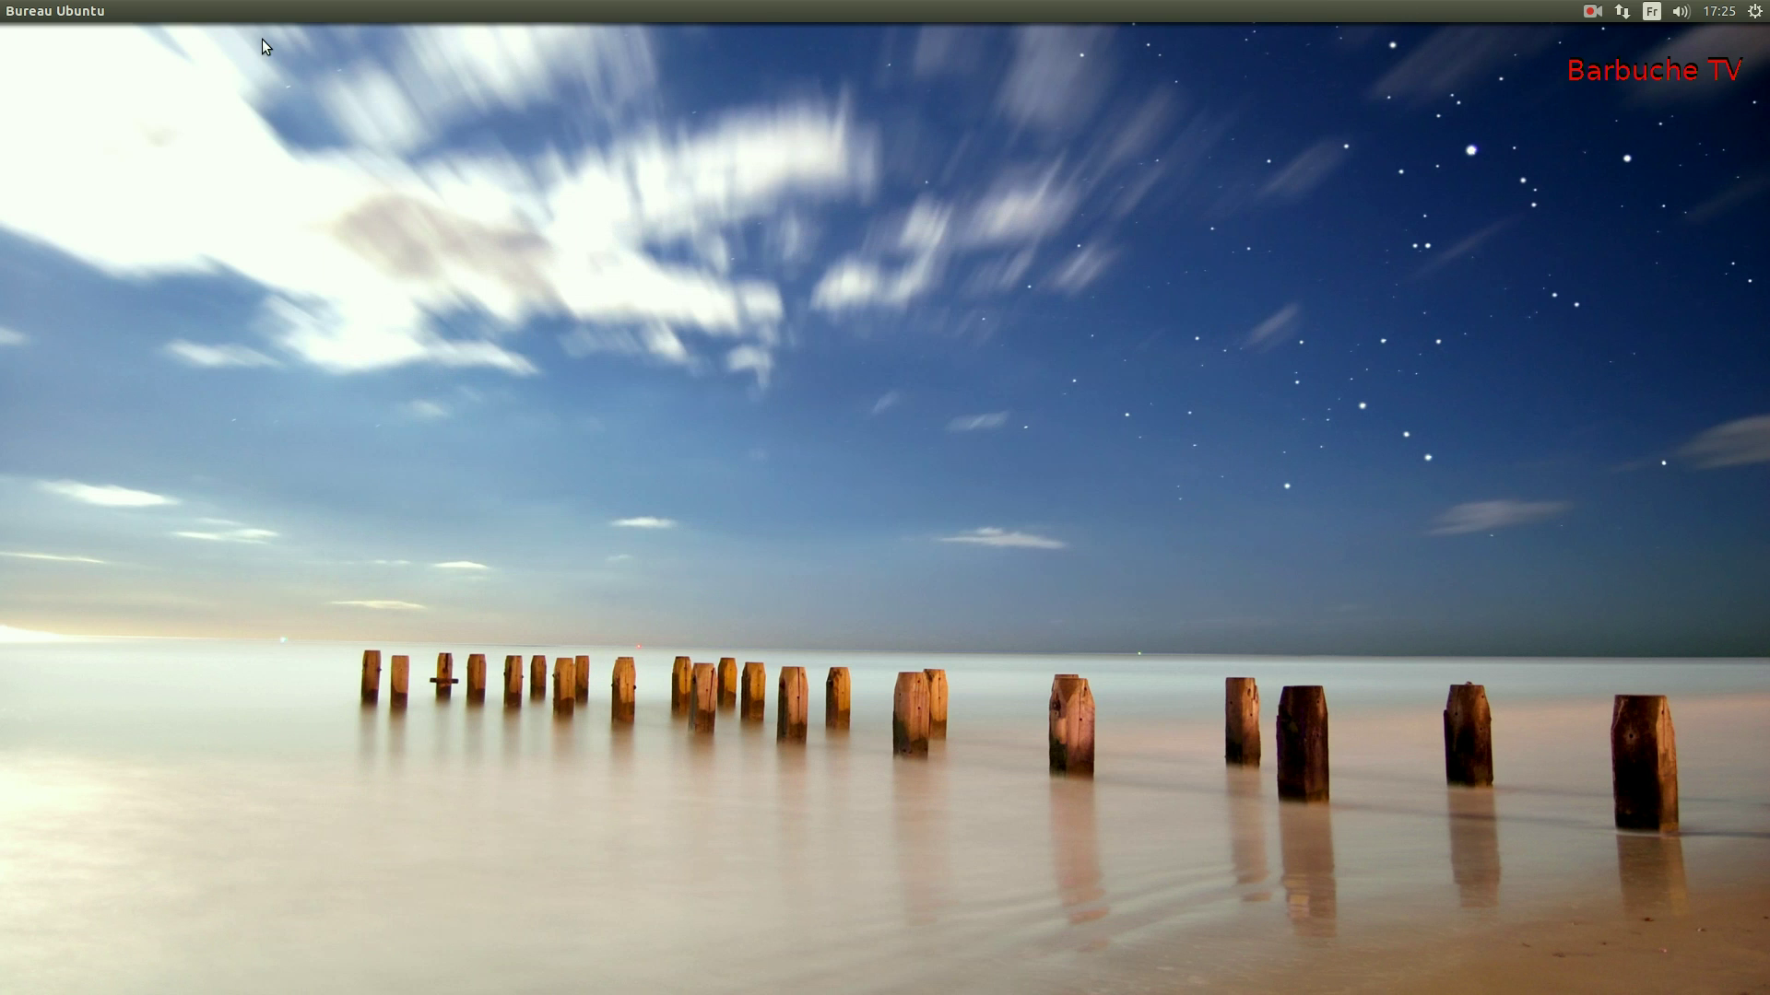
# Reveal the hidden launcher and examine its application icons and its entry for searching the computer and online sources.
pyautogui.moveTo(7, 268)
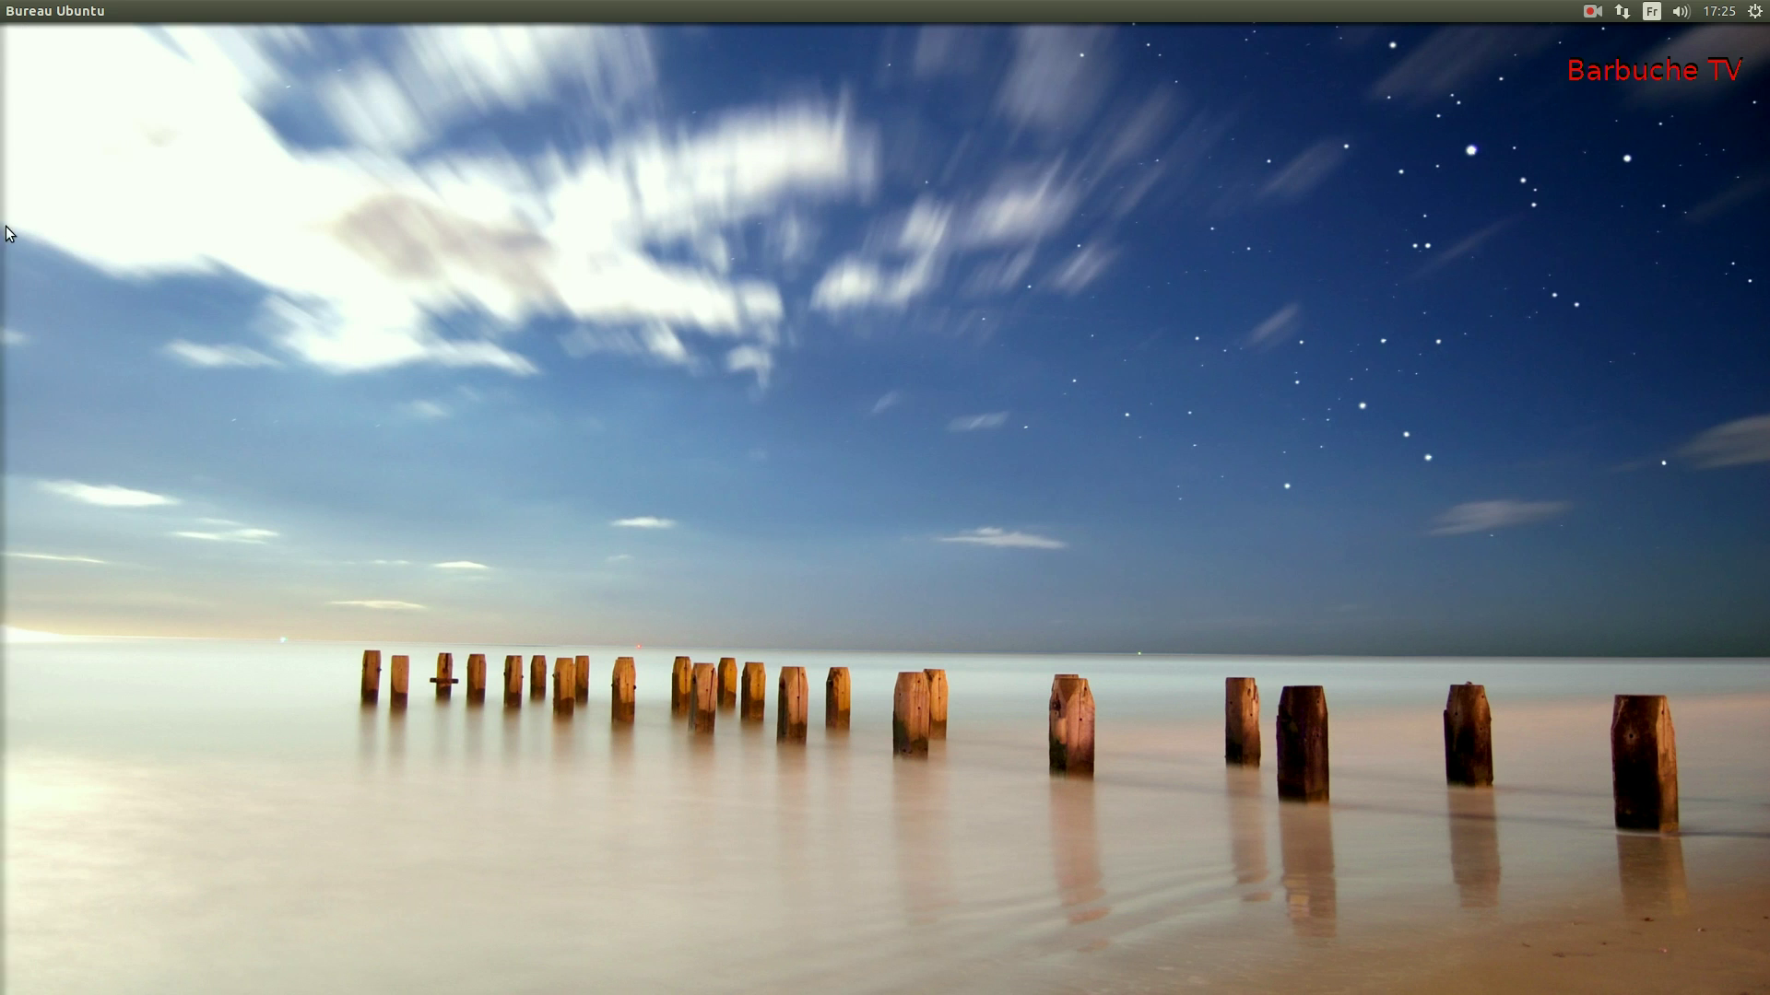
pyautogui.moveTo(5, 233)
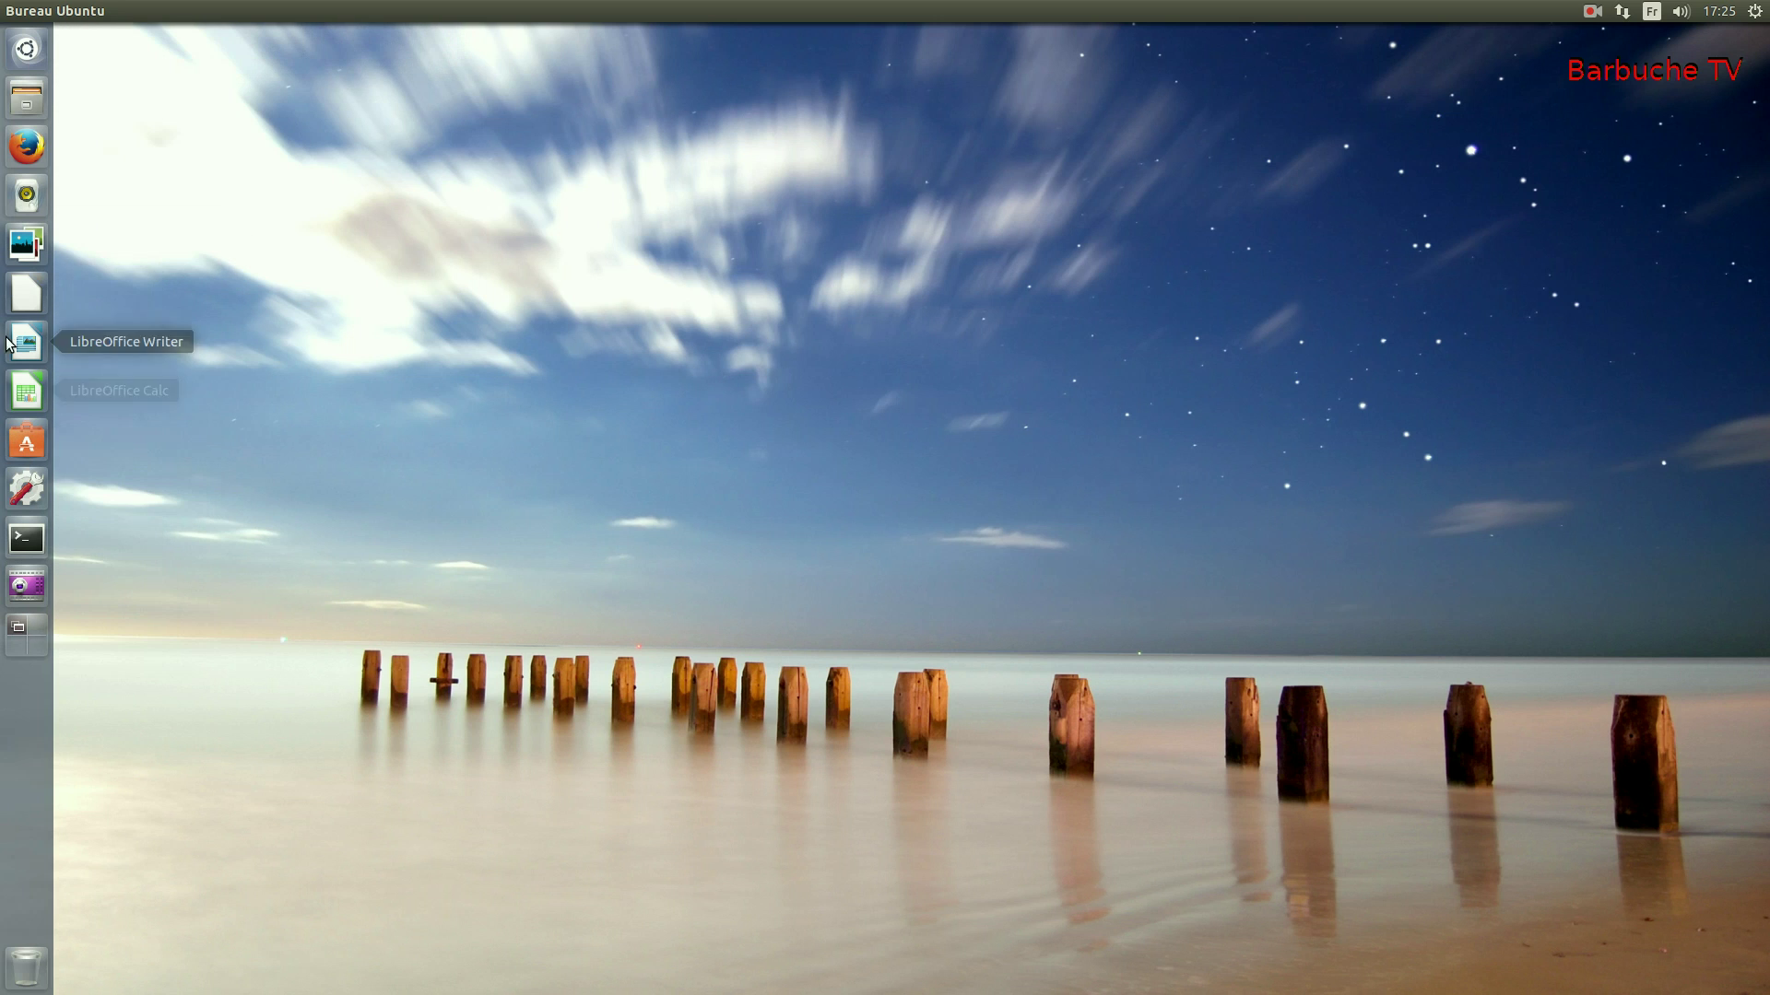
pyautogui.click(17, 48)
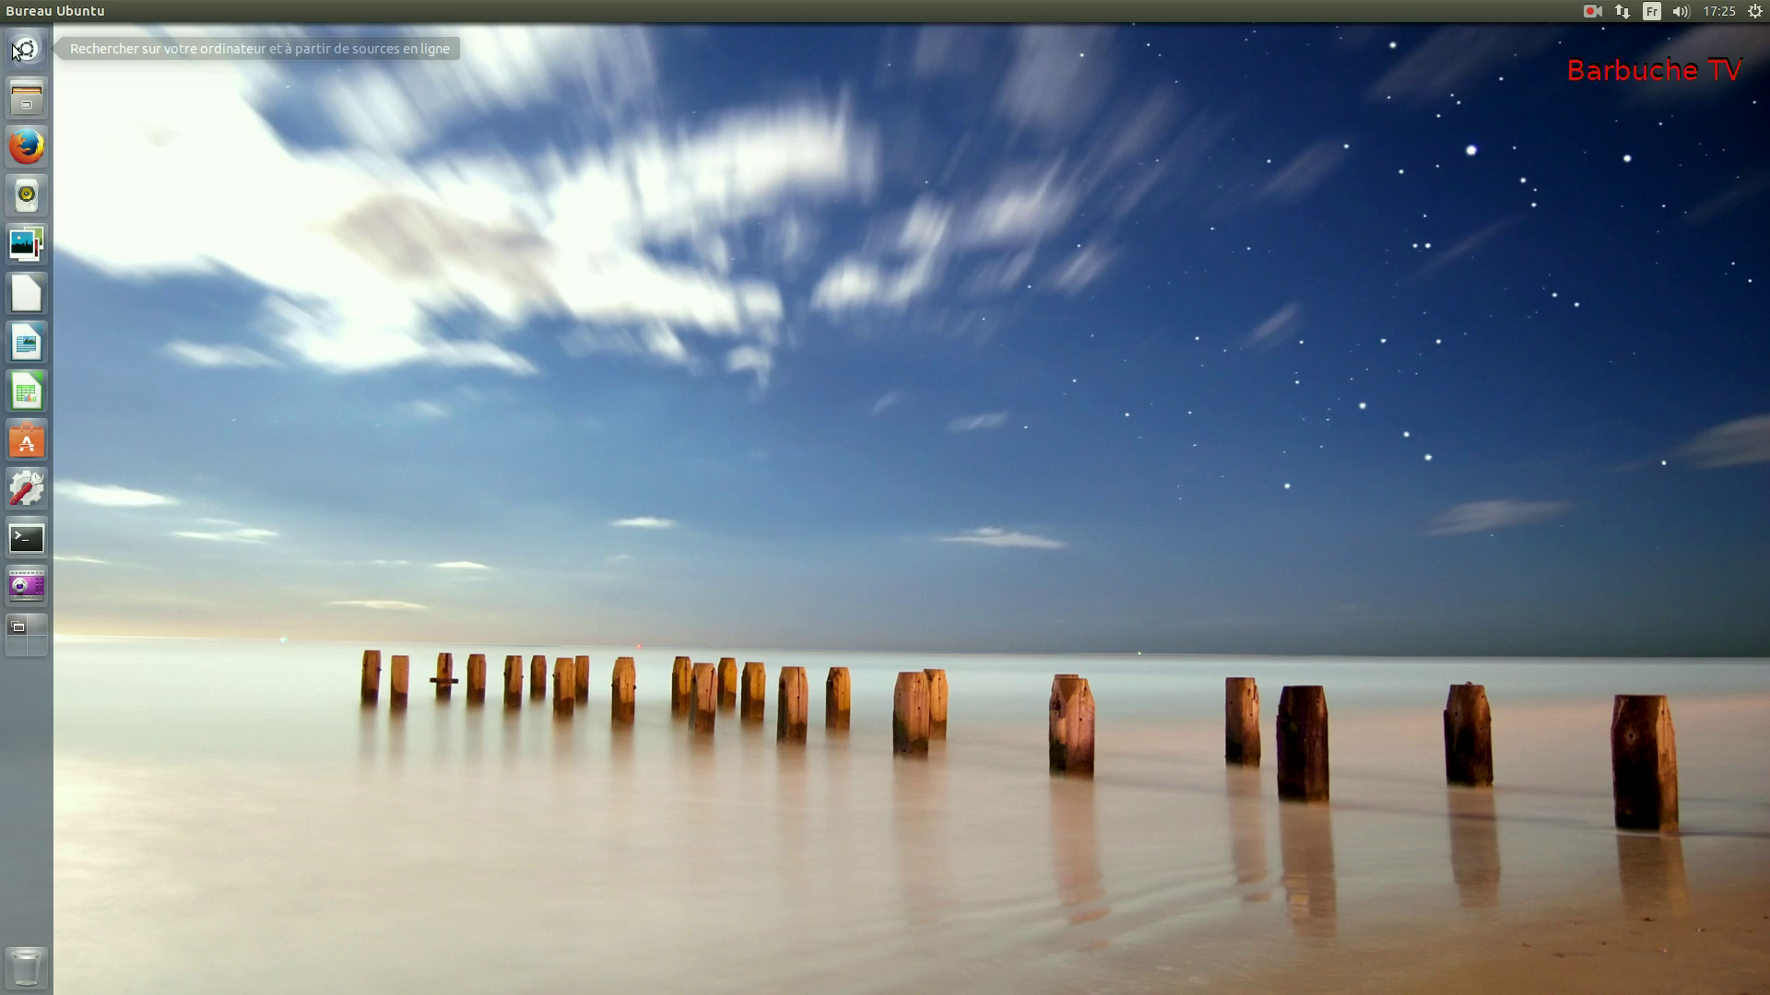
pyautogui.click(16, 47)
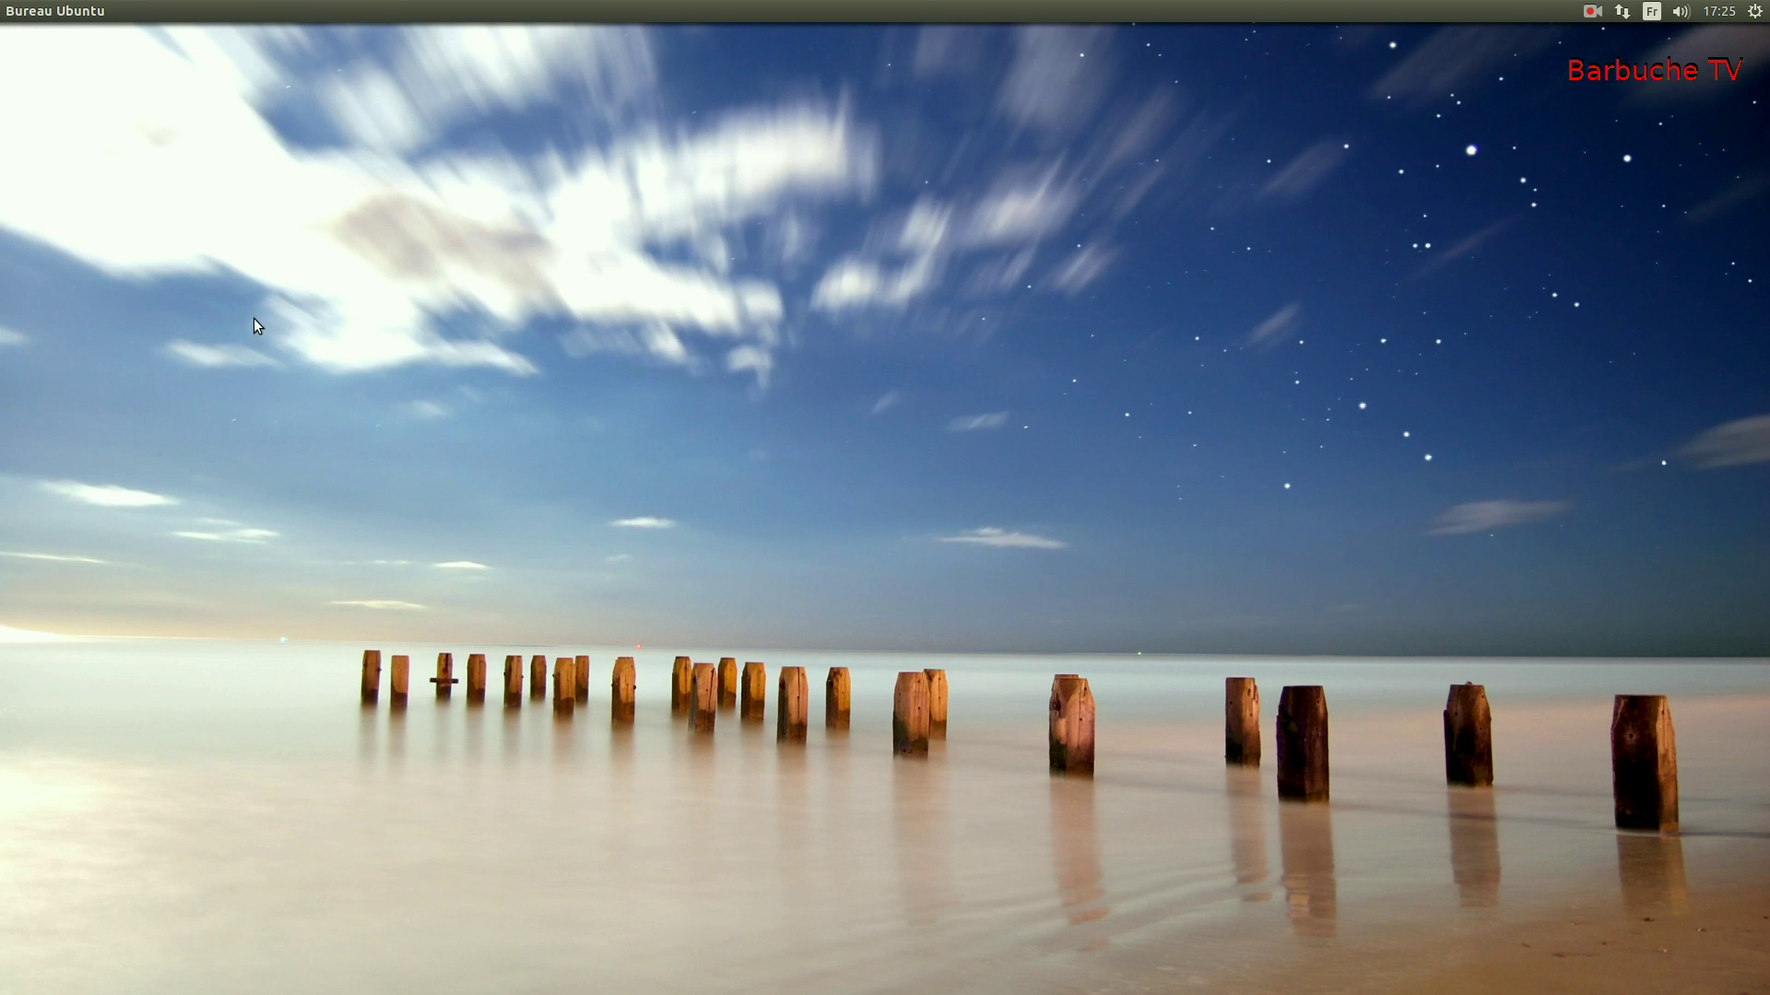
pyautogui.moveTo(2, 355)
# Open the screen recorder's menu of recording commands.
pyautogui.click(1593, 12)
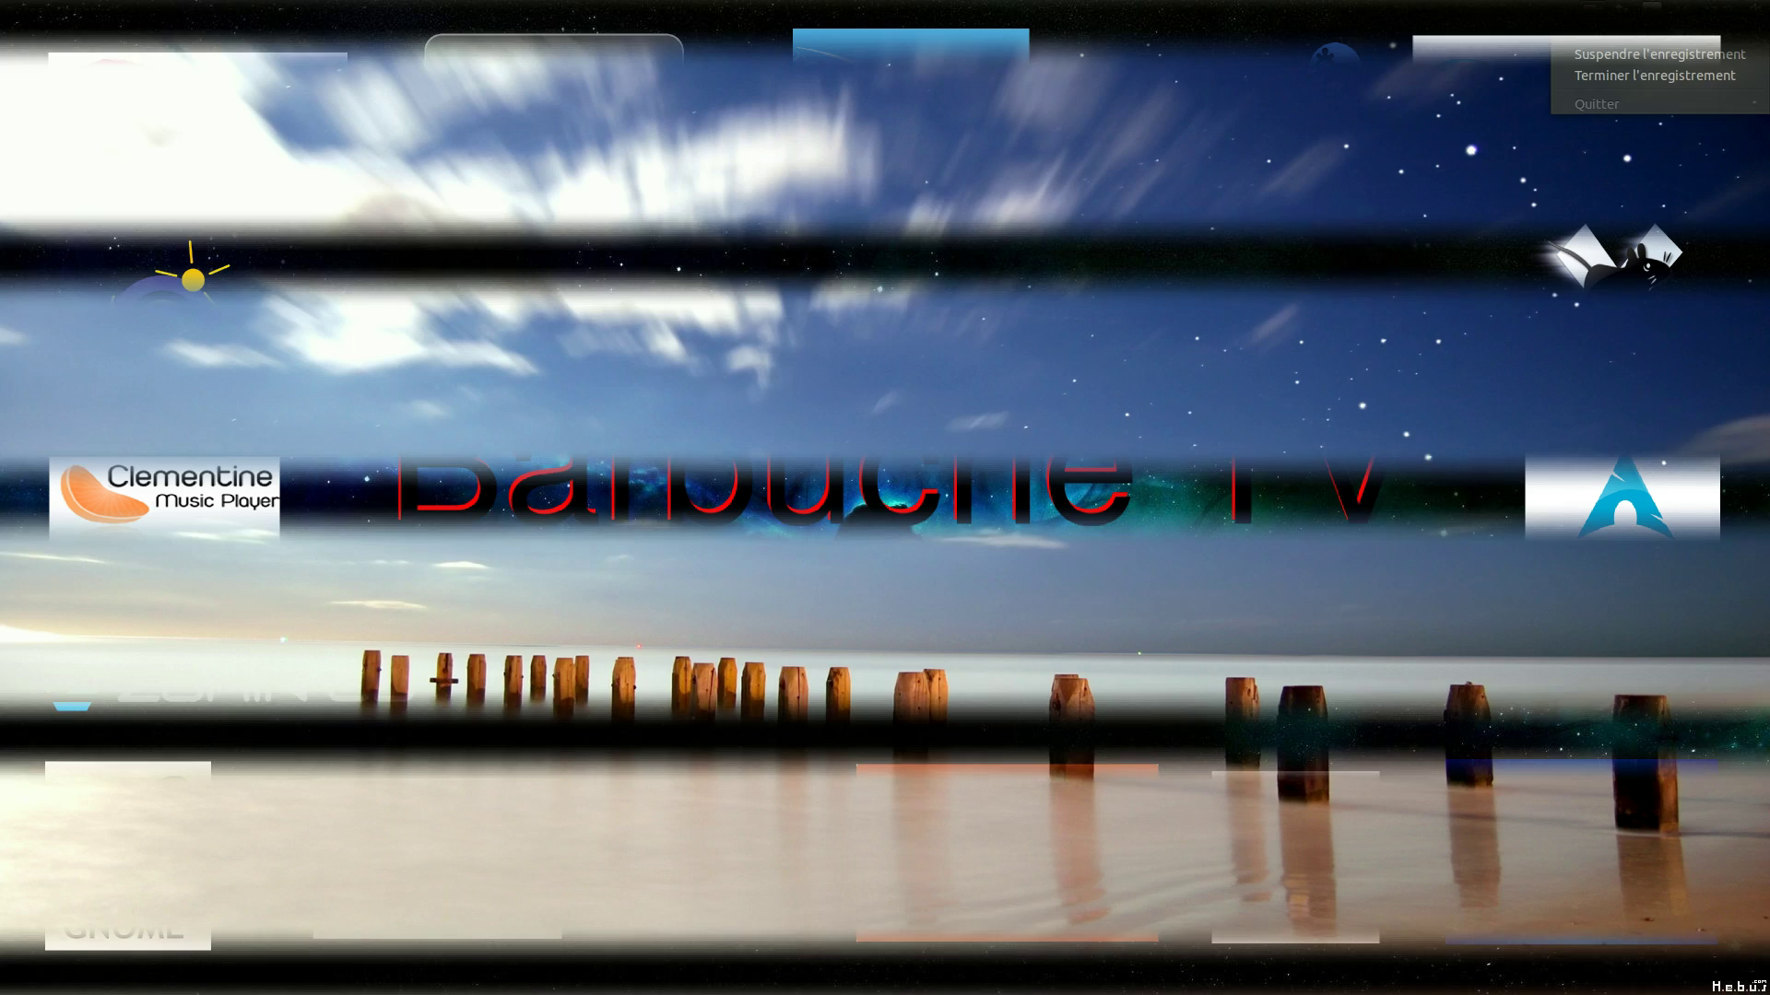